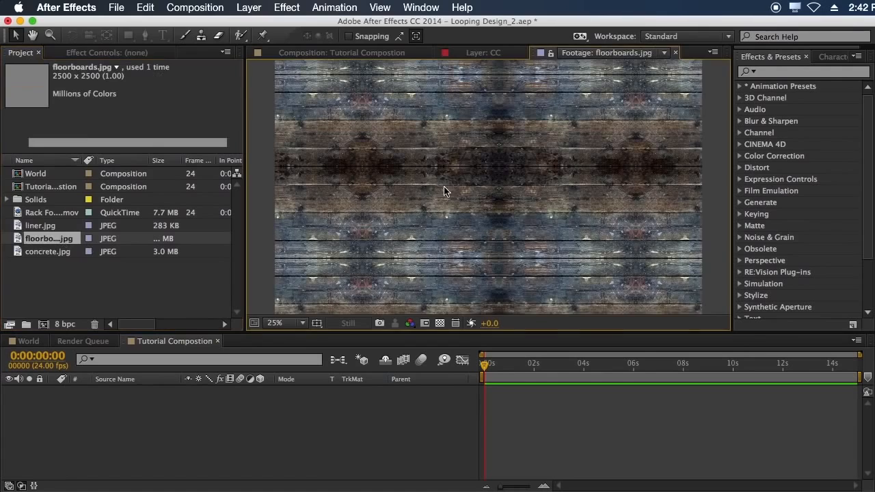
Examine the floorboards.jpg and concrete.jpg textures in the footage viewer, both close up and as whole images.
scroll(525, 199, up, 5)
drag(552, 275, 517, 114)
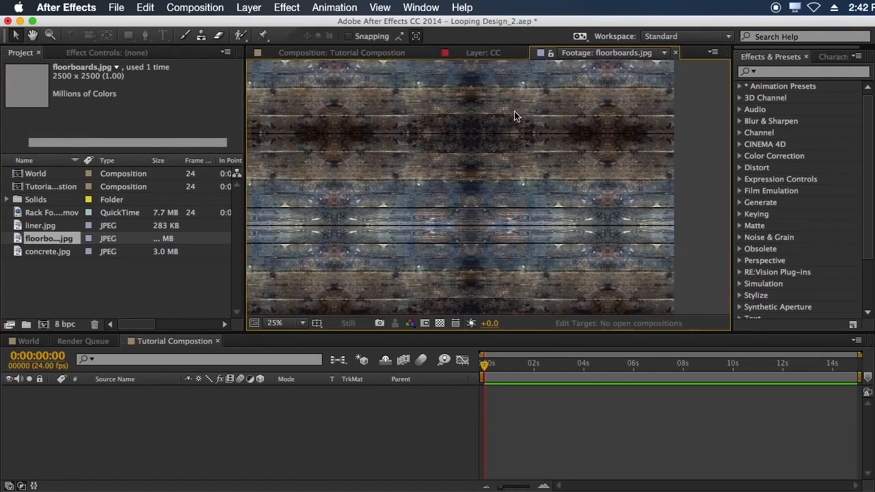
drag(495, 219, 523, 120)
double_click(49, 253)
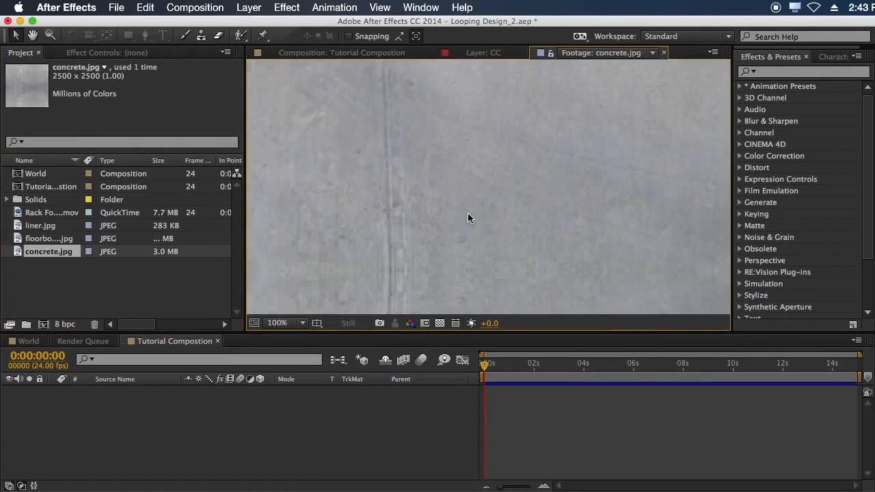
scroll(467, 217, down, 5)
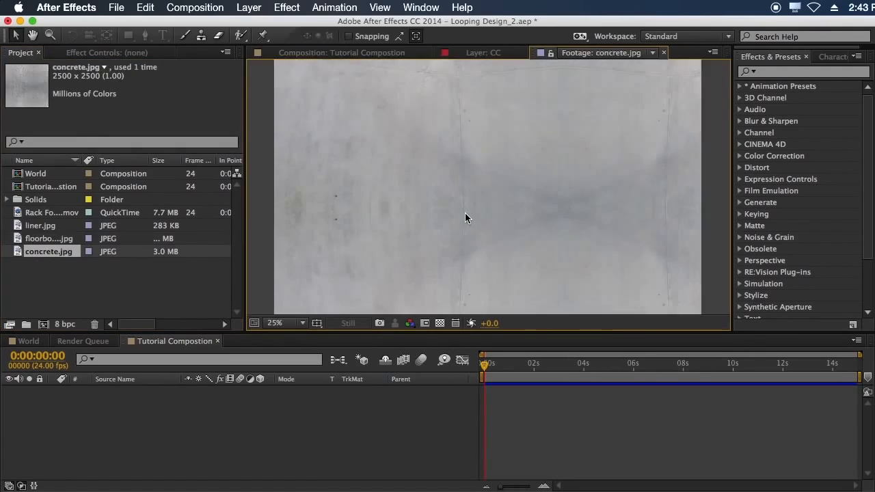
scroll(466, 141, up, 2)
scroll(499, 162, down, 2)
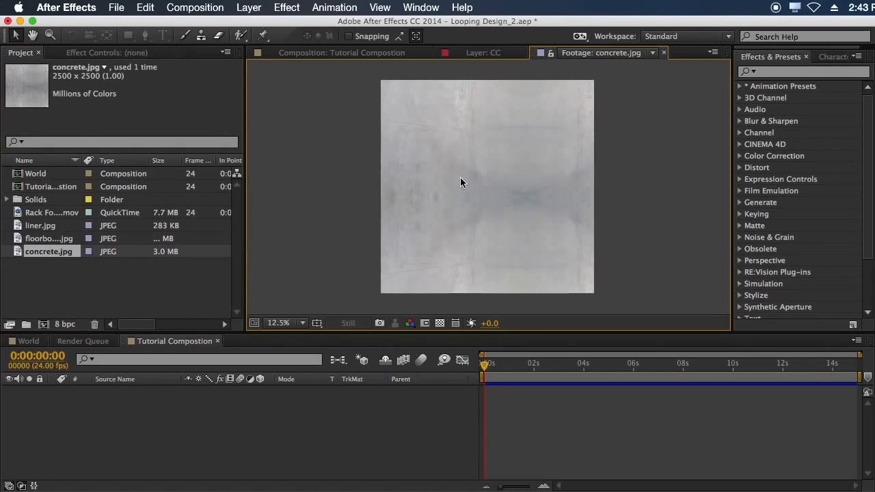
Examine the liner.jpg wood strip along its length in the footage viewer.
double_click(61, 226)
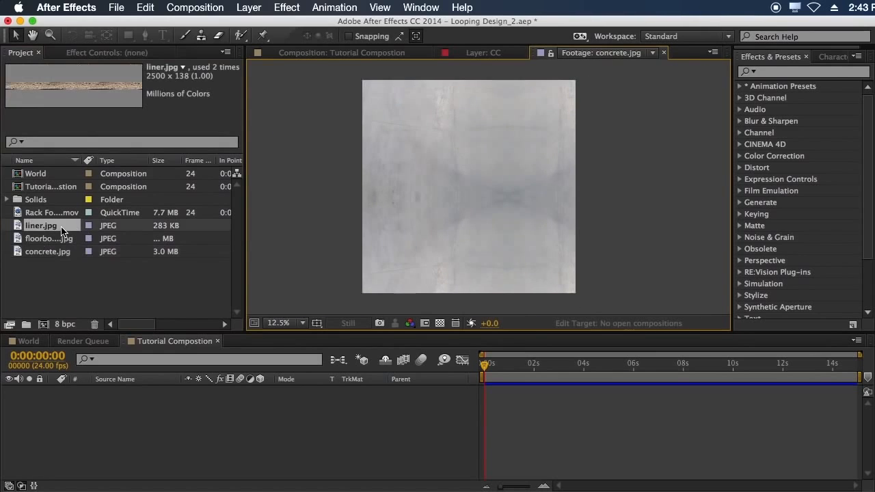
scroll(531, 199, up, 4)
drag(530, 199, 572, 185)
drag(424, 160, 605, 173)
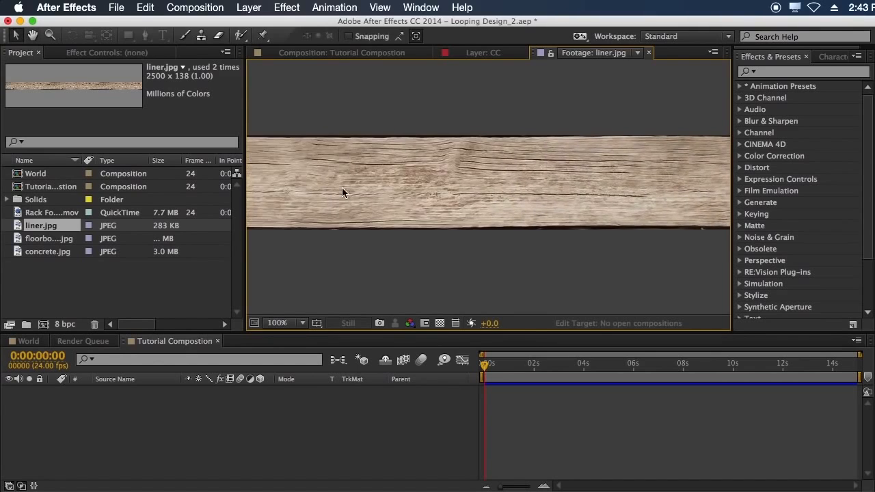
drag(344, 190, 592, 189)
scroll(644, 183, down, 4)
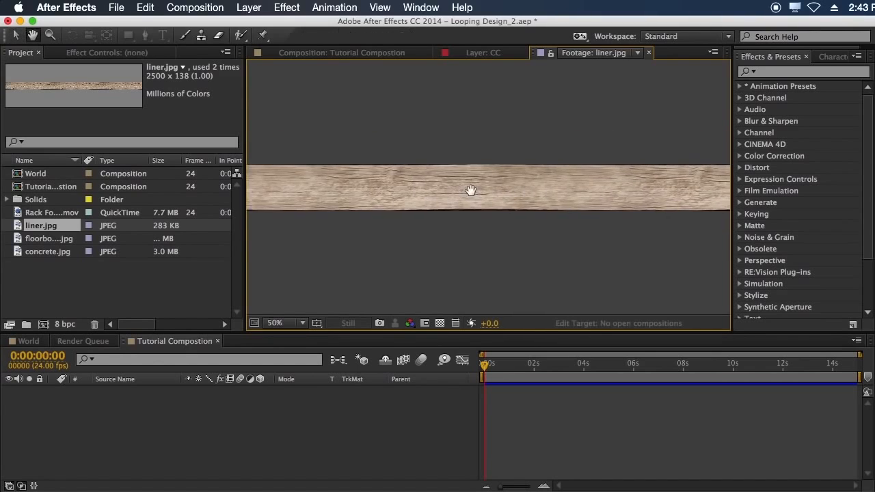
Open the World composition and set its preview resolution to Quarter.
click(327, 54)
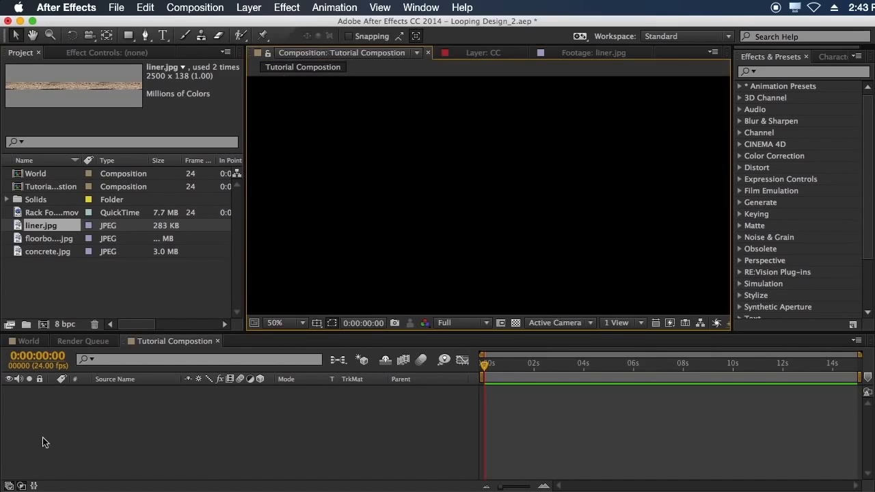
click(34, 341)
click(469, 323)
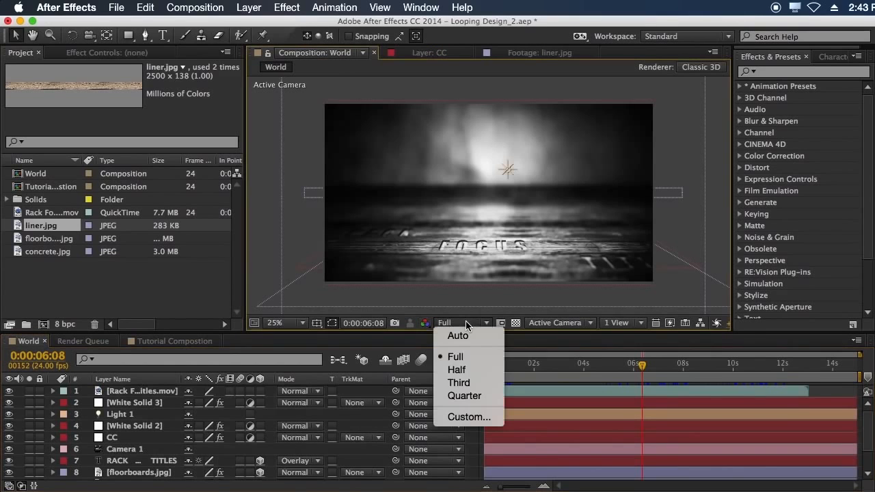
click(467, 396)
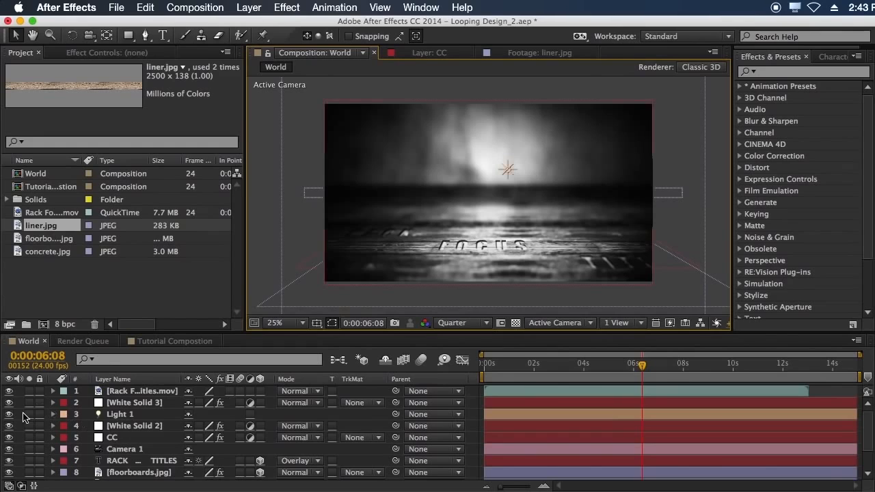
Hide the title movie on layer 1 and both liner.jpg layers in the World composition.
click(9, 391)
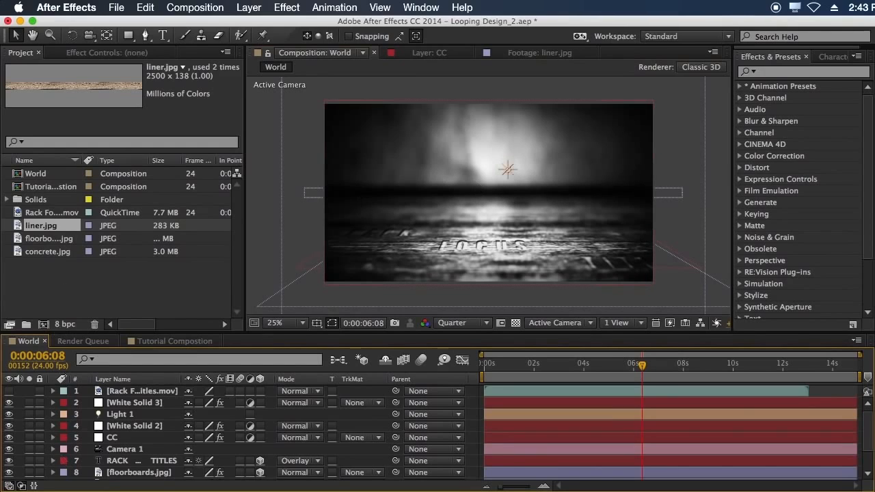
scroll(136, 416, down, 3)
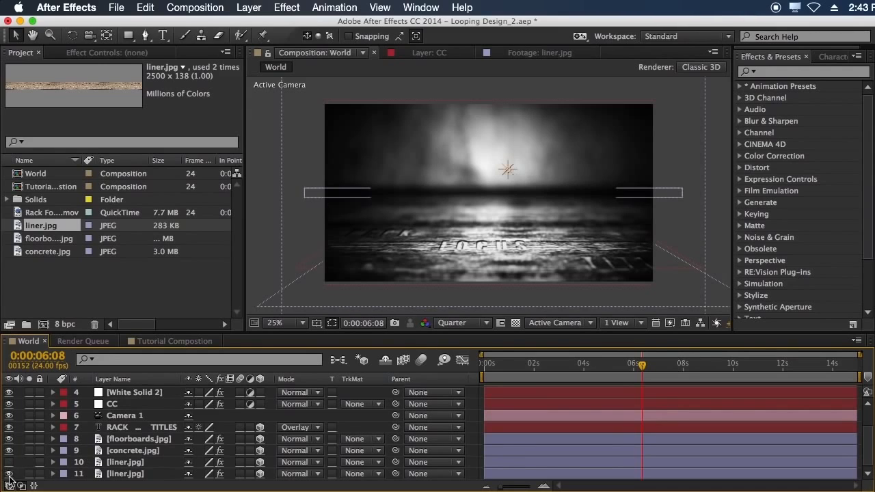
click(9, 474)
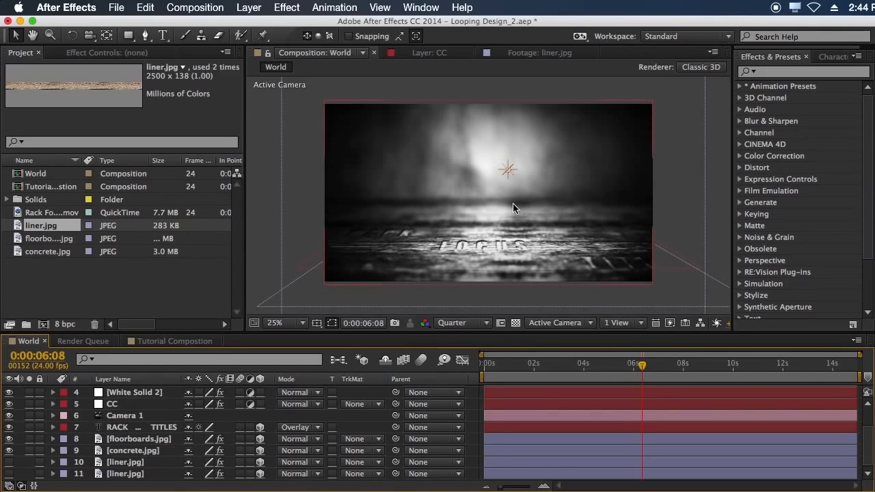
Turn off Depth of Field in Camera 1's camera options, and collapse the camera's properties.
click(53, 416)
scroll(96, 438, down, 3)
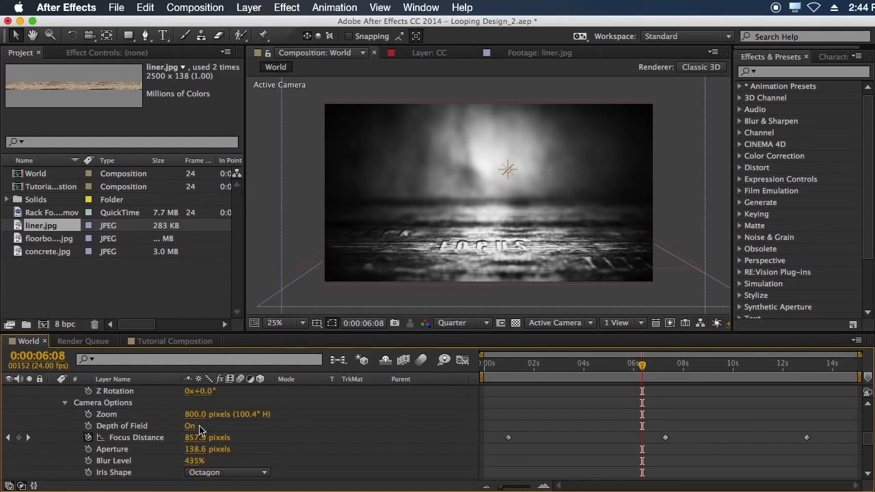
click(192, 426)
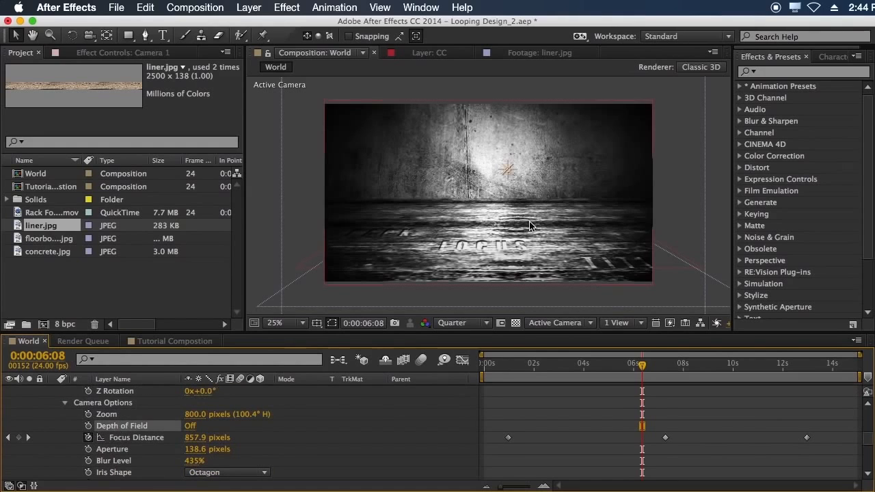
key(period)
key(comma)
scroll(332, 421, up, 10)
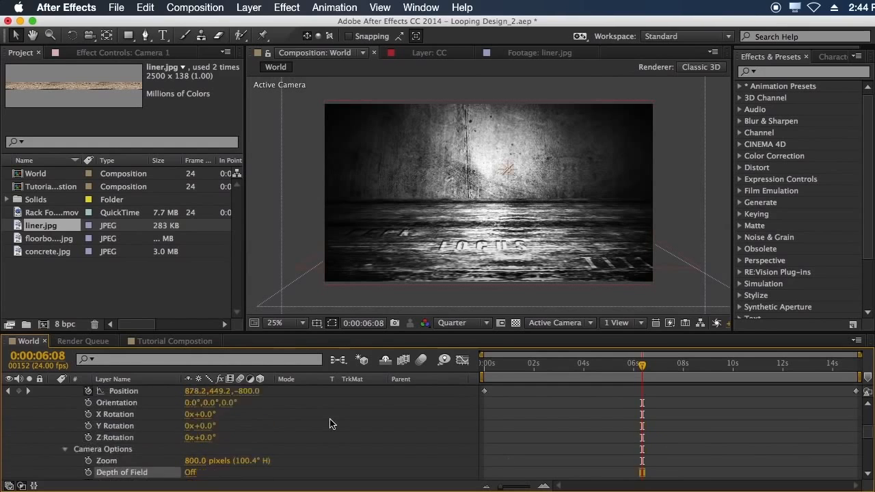
click(53, 449)
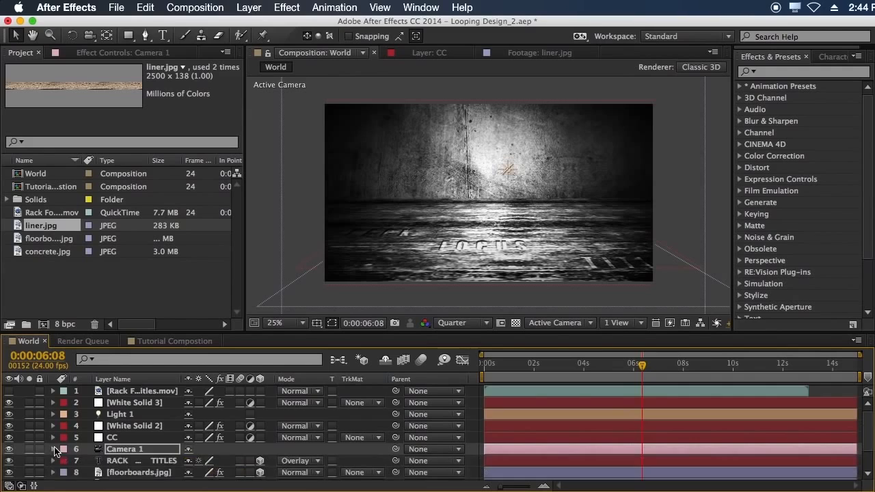
Show both liner.jpg layers again, toggling them off and on to compare the seam between wall and floor.
scroll(238, 435, down, 2)
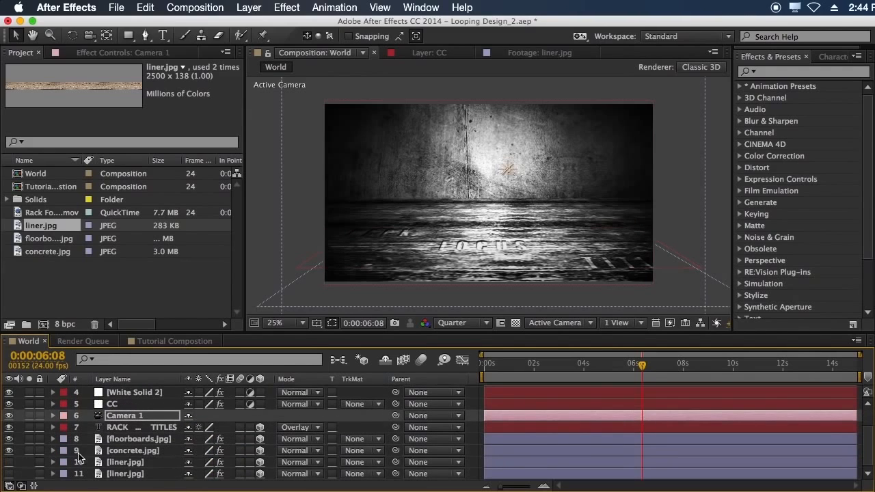
click(9, 462)
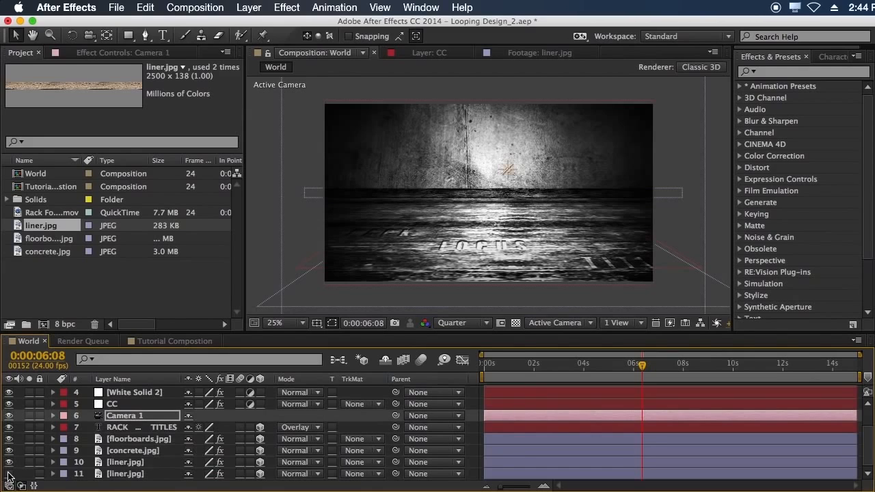
click(10, 473)
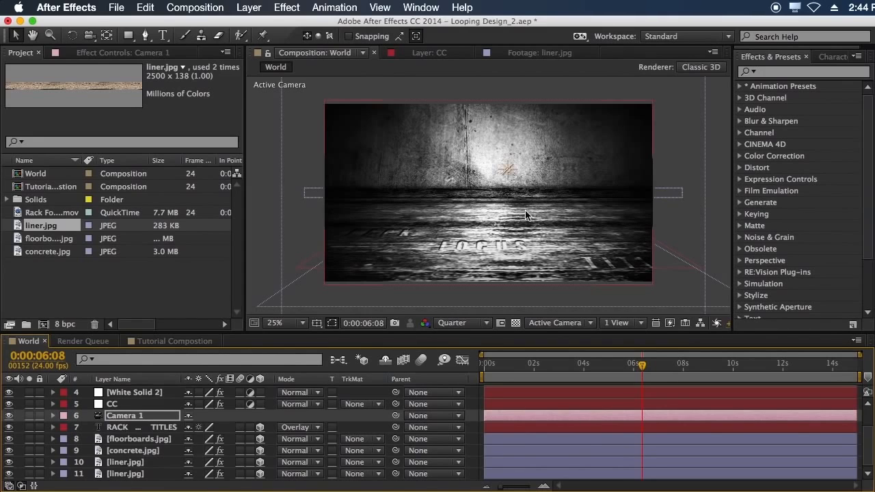
click(10, 474)
click(10, 462)
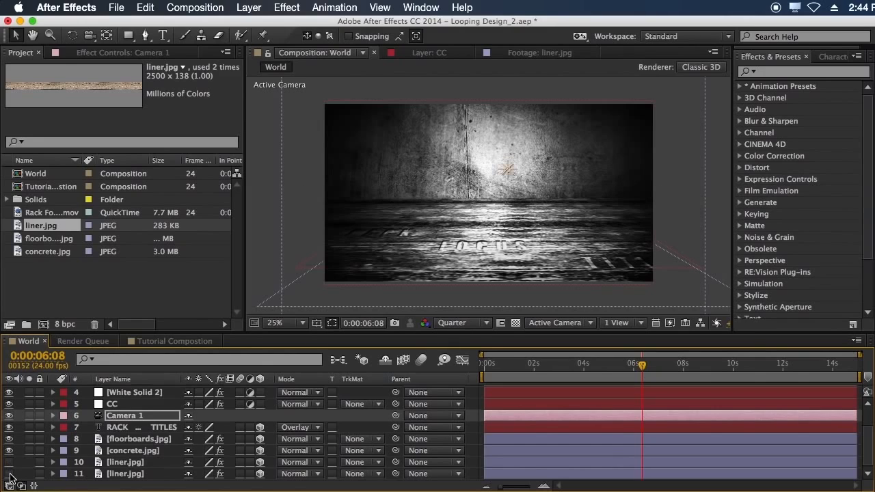
click(9, 473)
click(9, 463)
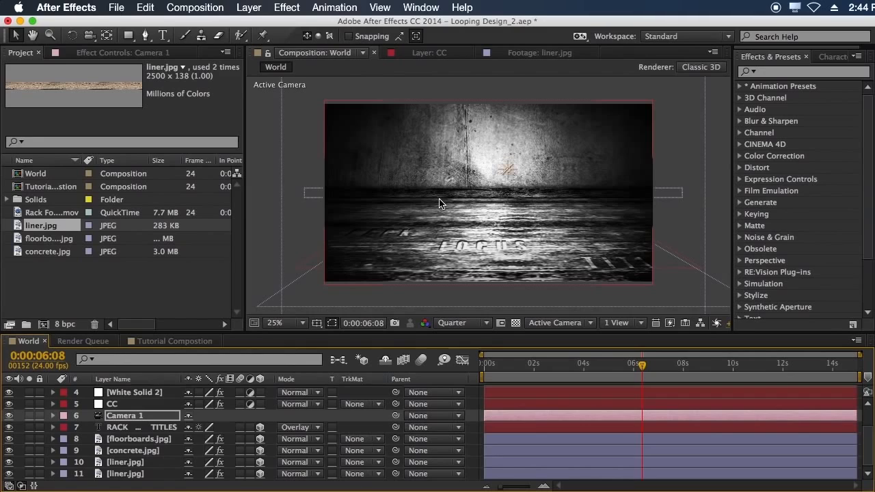
scroll(137, 410, up, 2)
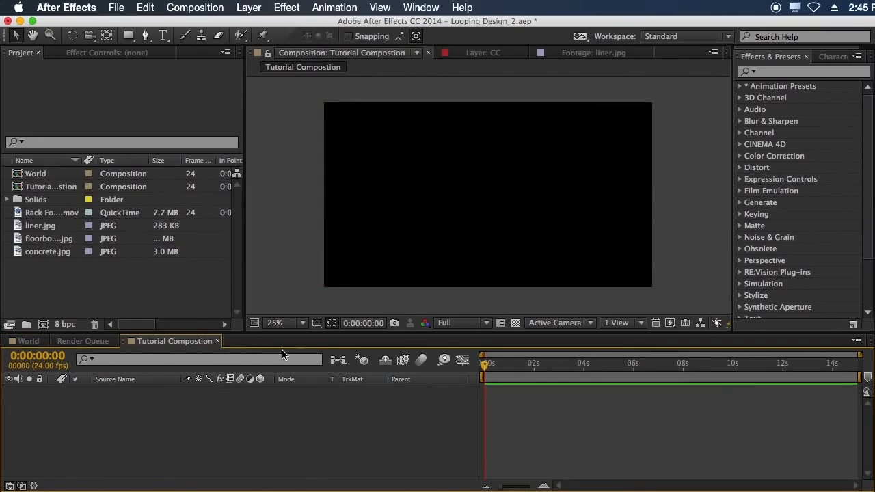
Create a two-node camera named Camera 1 with the 50mm preset in the Tutorial Compostion.
click(248, 7)
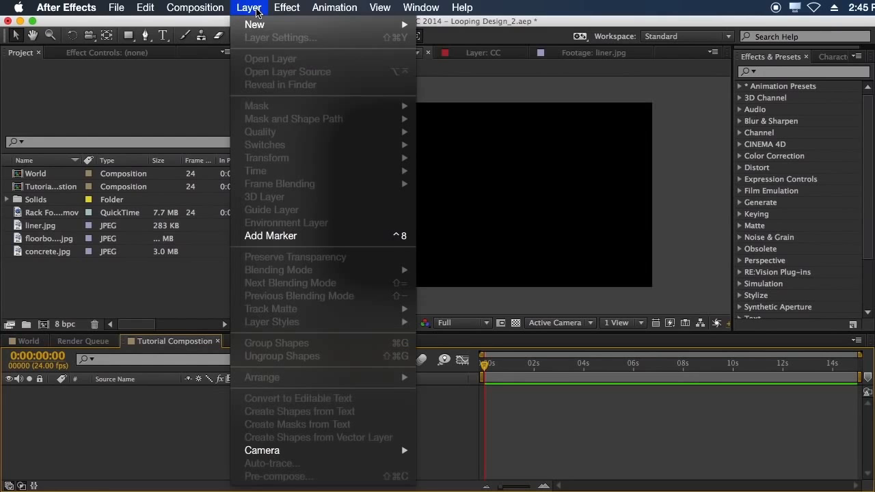
mouse_move(270, 31)
click(483, 69)
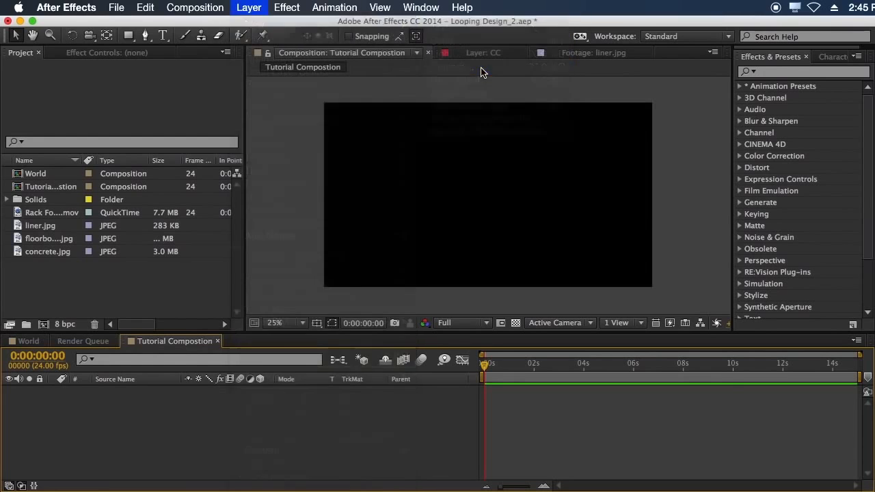
click(556, 170)
click(546, 268)
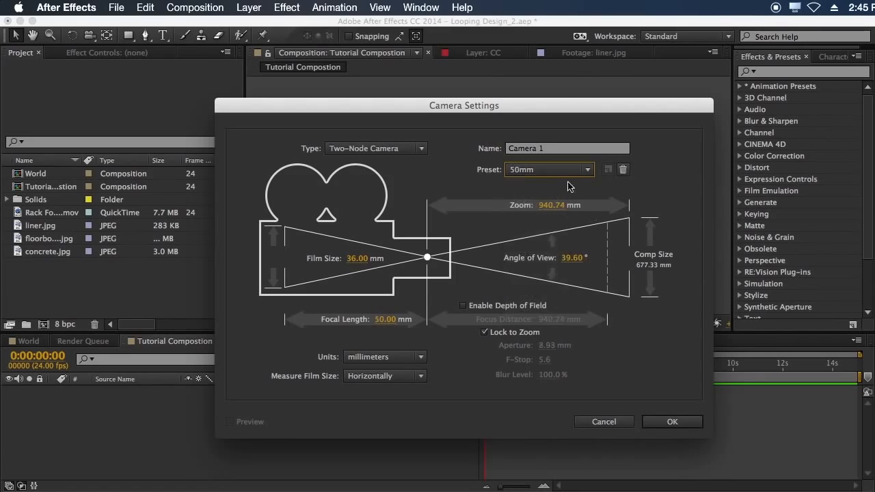
key(Return)
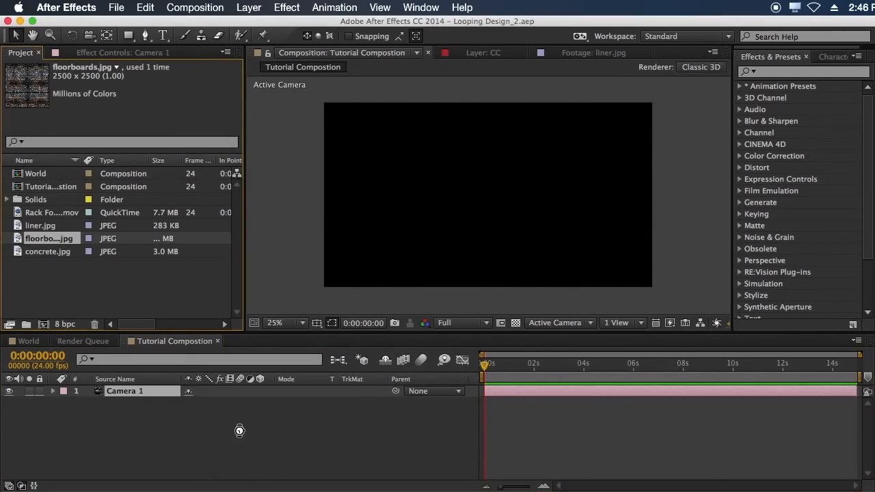
Add floorboards.jpg below the camera as a 3D layer and tilt it back about its X axis to form a floor.
key(super+slash)
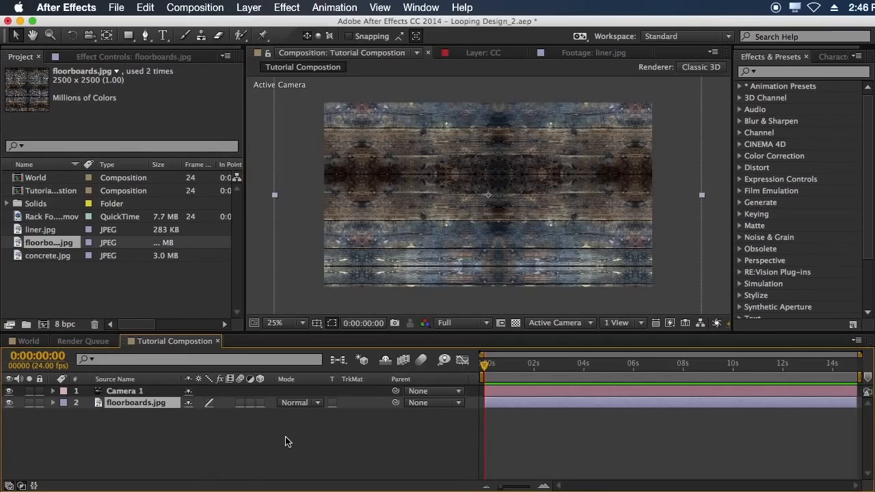
click(259, 404)
click(74, 36)
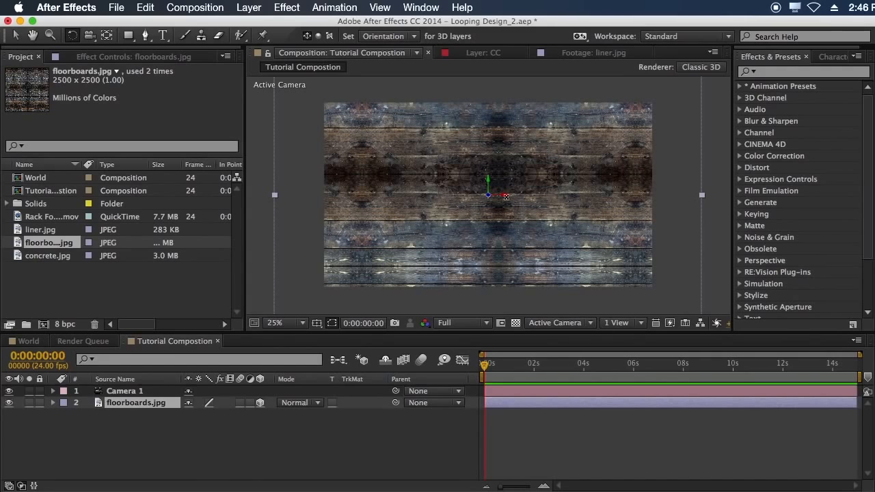
drag(499, 197, 497, 184)
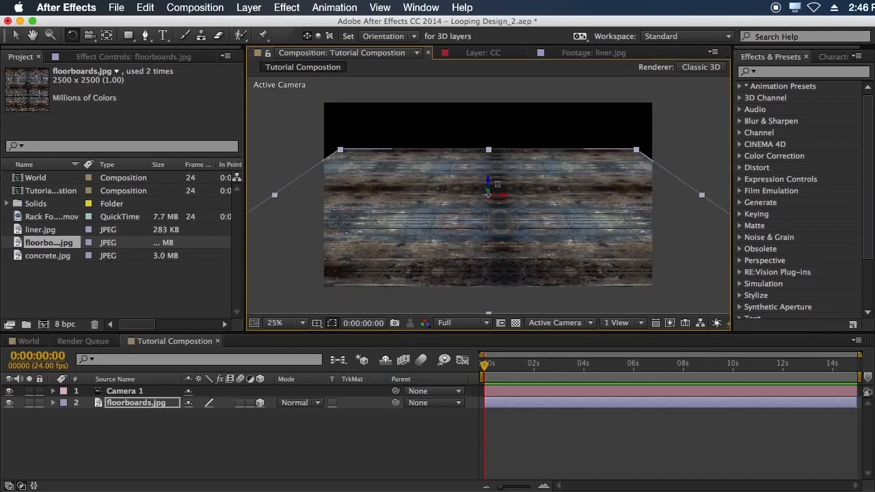
Move the floorboards layer lower in the frame and rotate it flatter about its X axis.
click(16, 36)
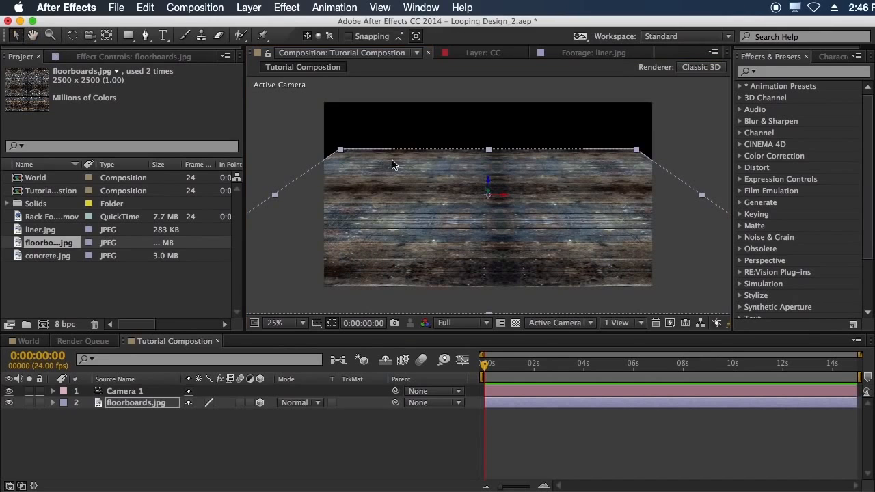
drag(488, 195, 488, 210)
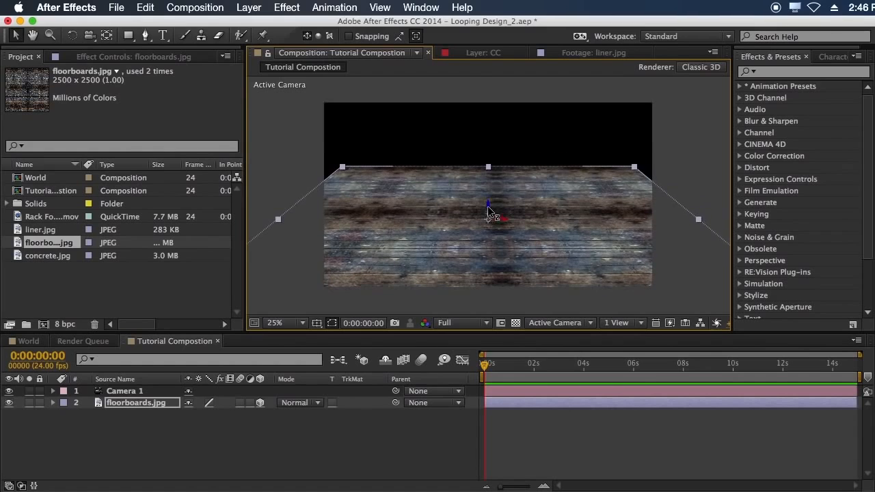
click(71, 35)
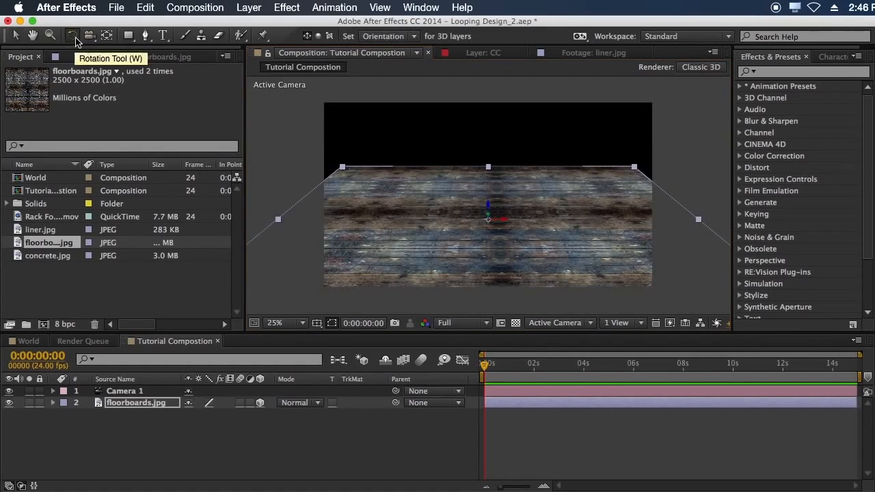
drag(501, 220, 501, 218)
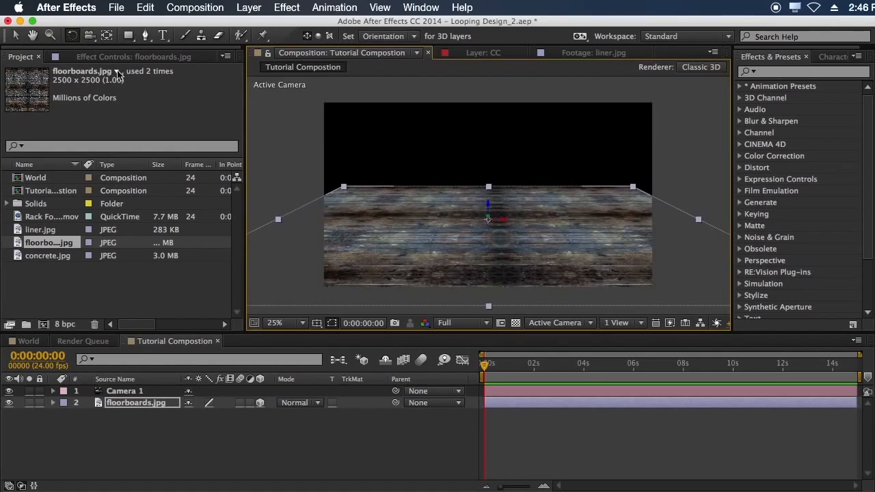
key(v)
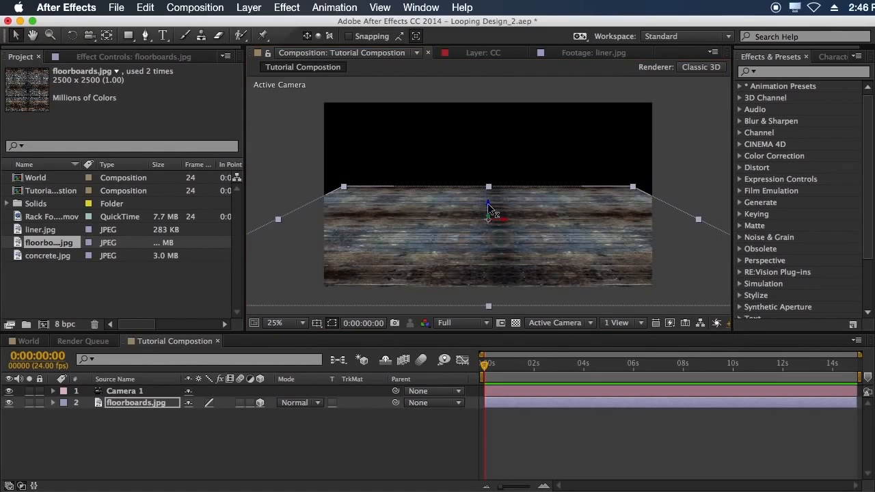
Nudge the floorboards layer slightly along its Z axis so the floor sits a little higher in the frame.
drag(487, 203, 488, 201)
key(w)
click(589, 437)
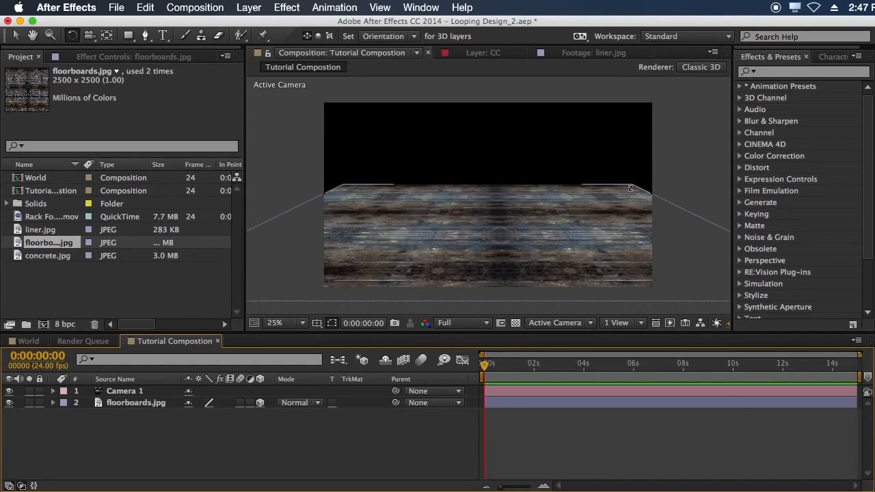
click(15, 35)
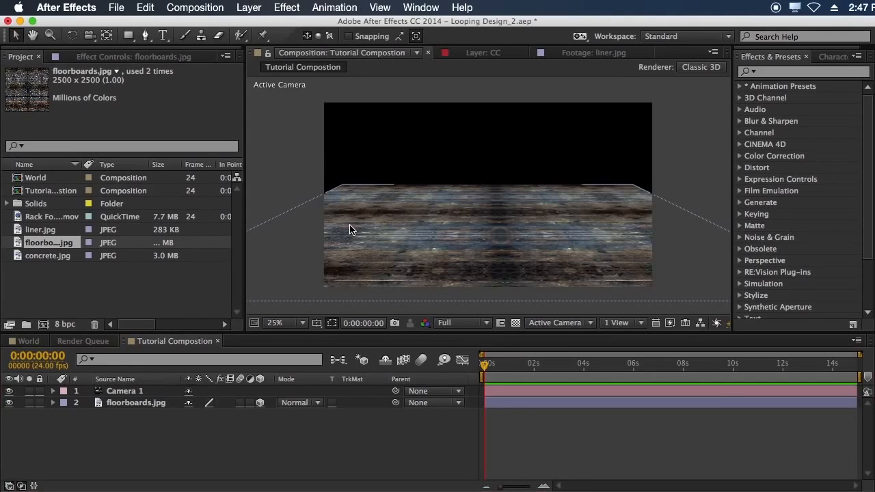
Find the Corner Pin effect by searching for "corner" and apply it to the floorboards layer.
click(471, 195)
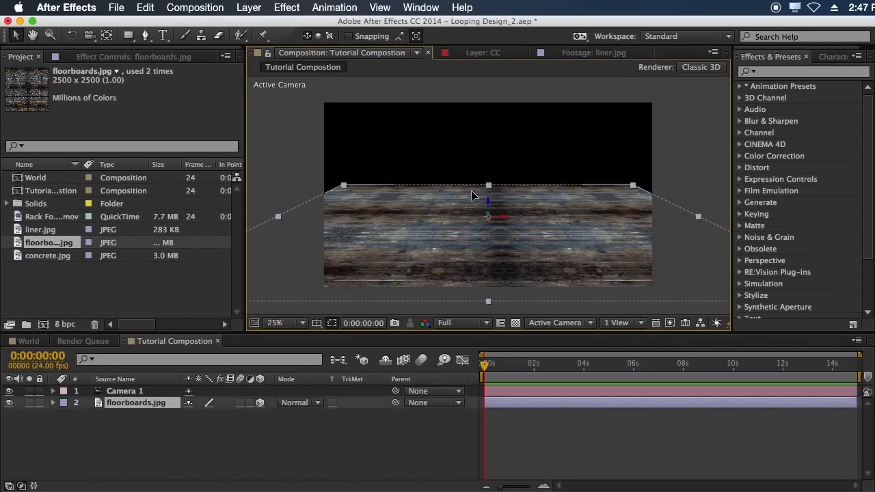
click(797, 73)
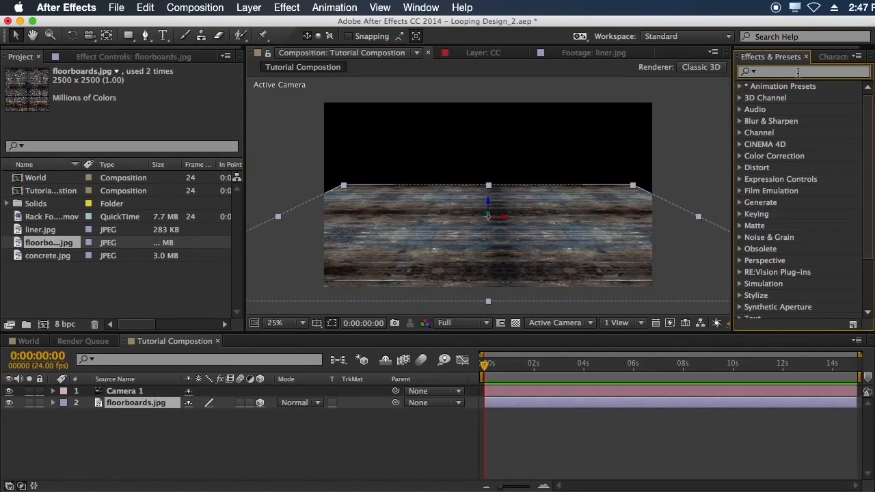
text(corn)
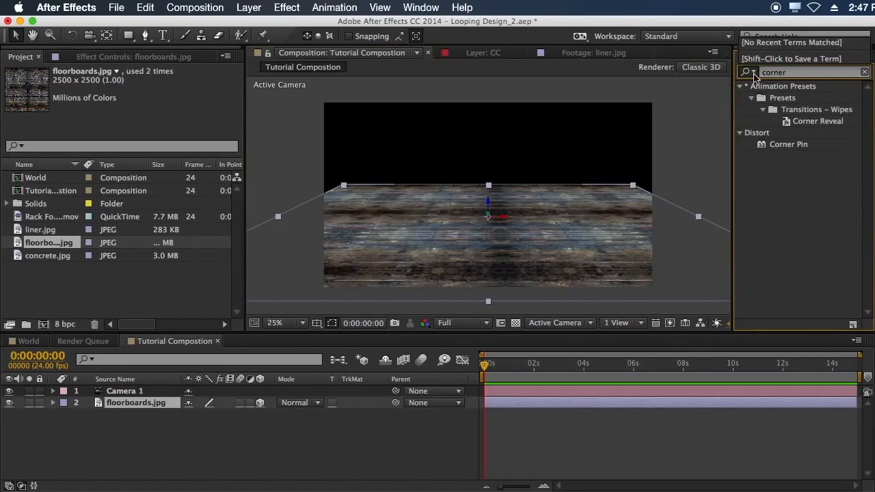
text(er)
drag(800, 146, 459, 238)
Widen the floor's far edge by moving Corner Pin's Upper Left to about -1124, 39 and Upper Right to about 3599, 256.
drag(343, 185, 211, 180)
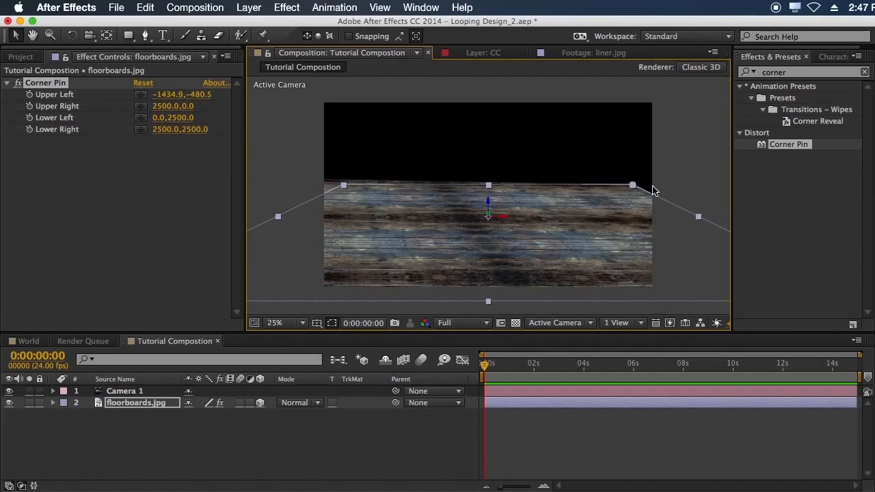
drag(633, 187, 776, 192)
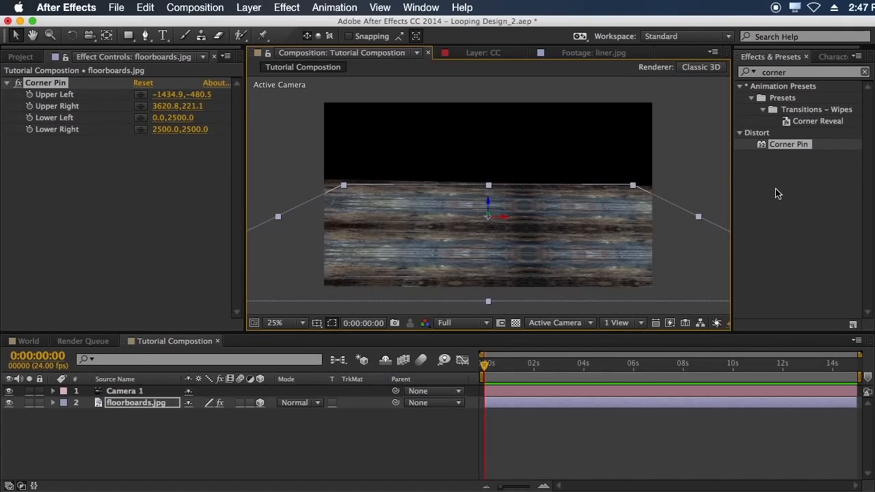
click(618, 455)
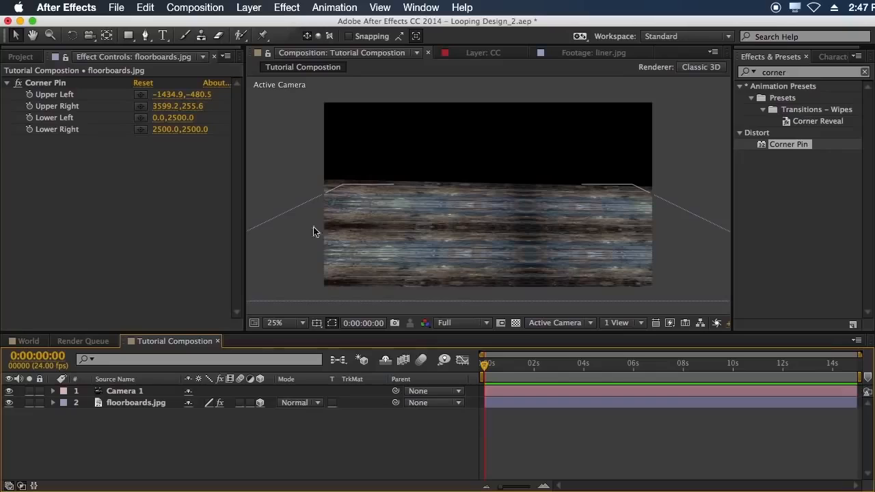
key(comma)
key(comma)
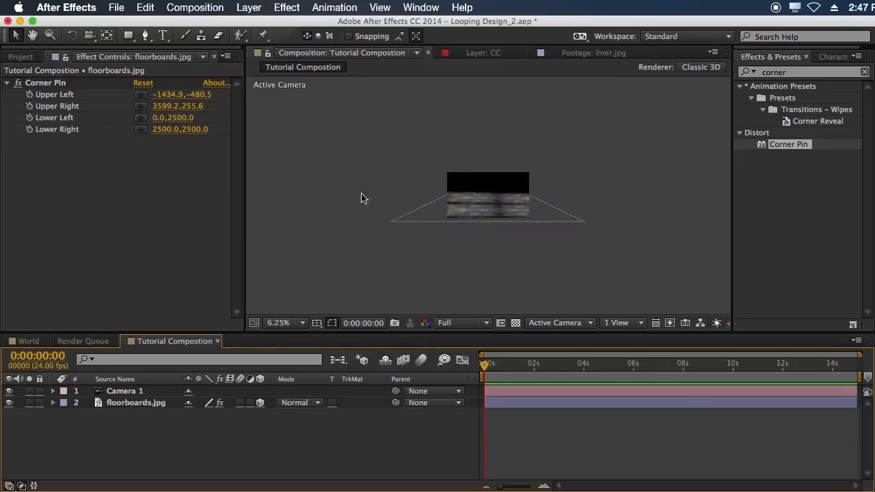
click(48, 83)
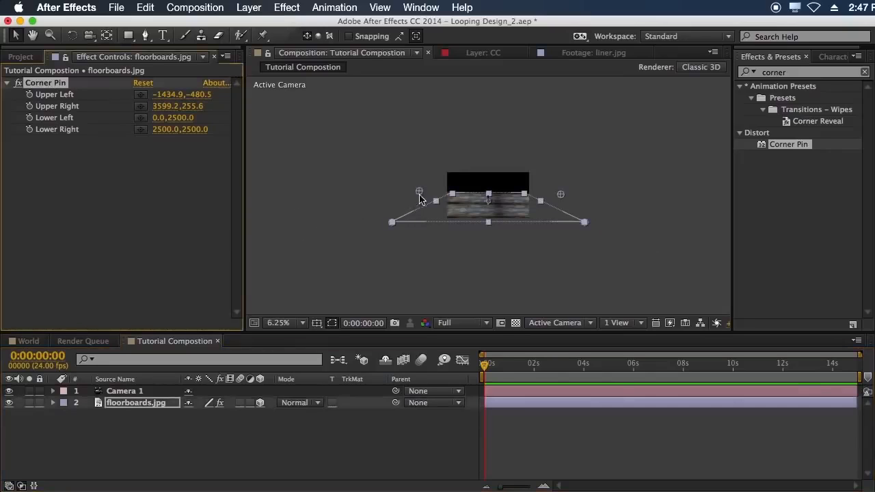
drag(418, 193, 419, 195)
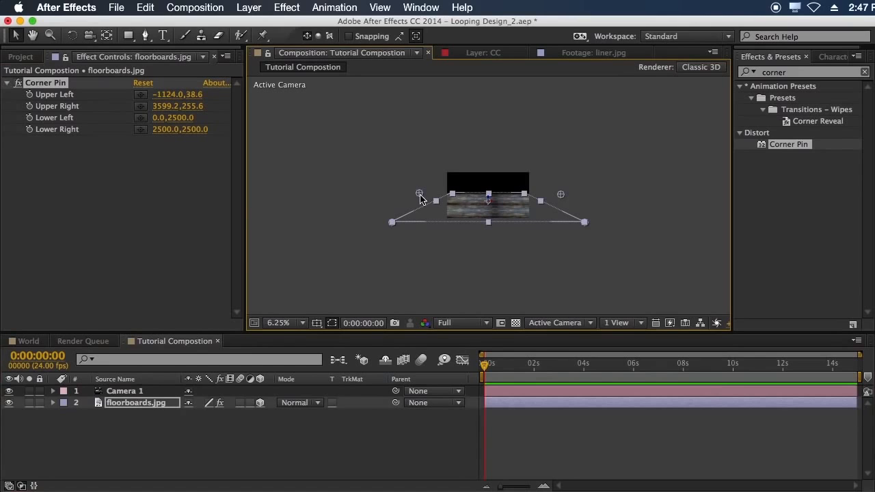
Check the stretched floor in the frame and tilt the floorboards layer flatter about its X axis.
key(period)
key(period)
key(period)
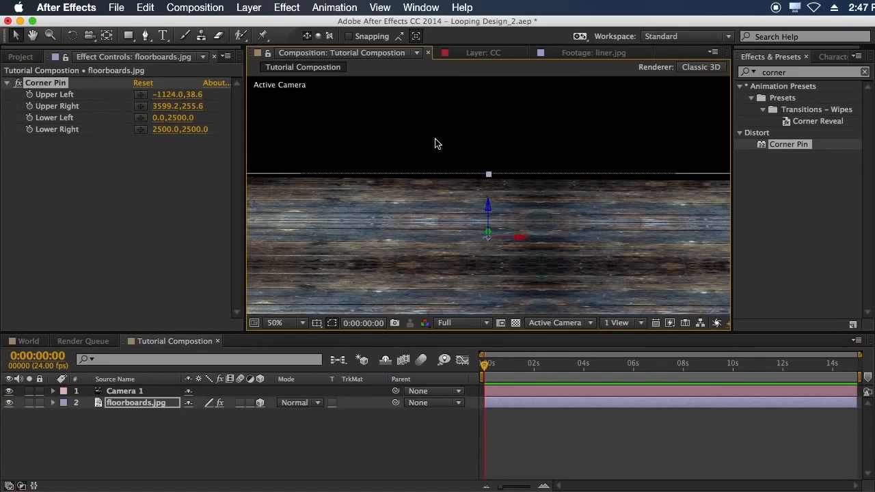
click(438, 144)
key(comma)
key(comma)
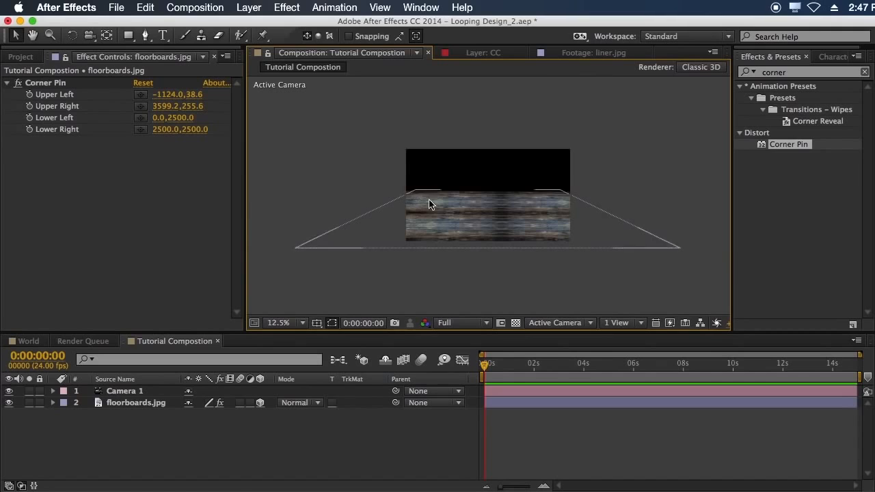
key(period)
key(period)
key(comma)
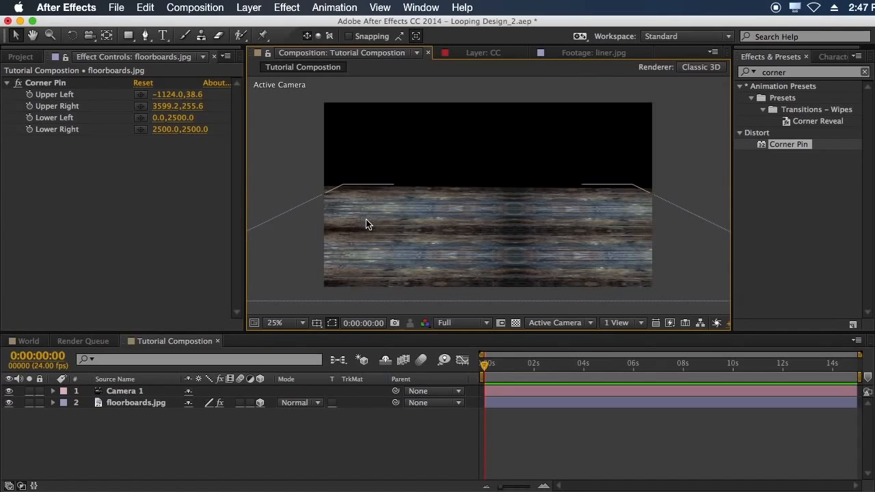
click(124, 404)
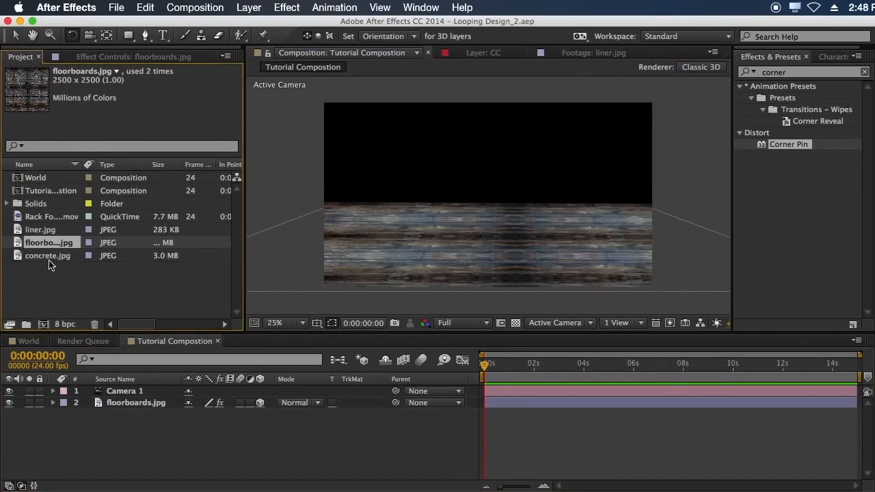
Add concrete.jpg below the floorboards in the Tutorial Compostion and make it a 3D layer.
drag(49, 257, 136, 445)
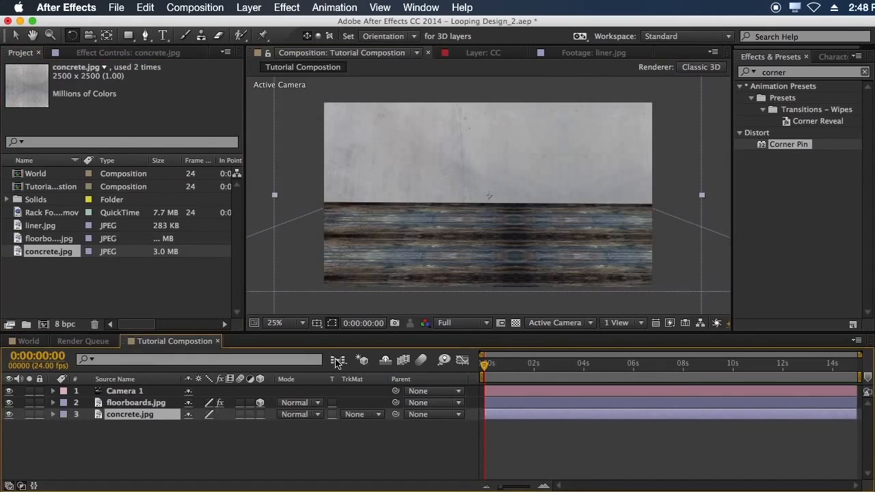
click(260, 414)
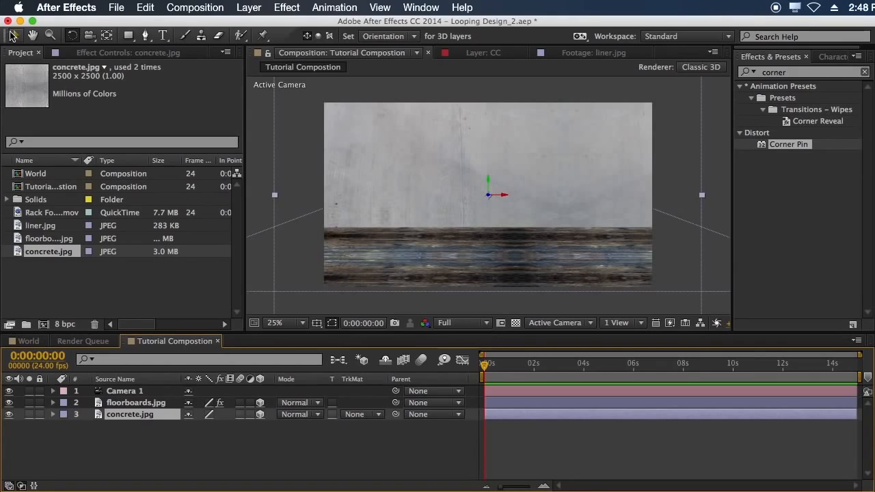
key(Return)
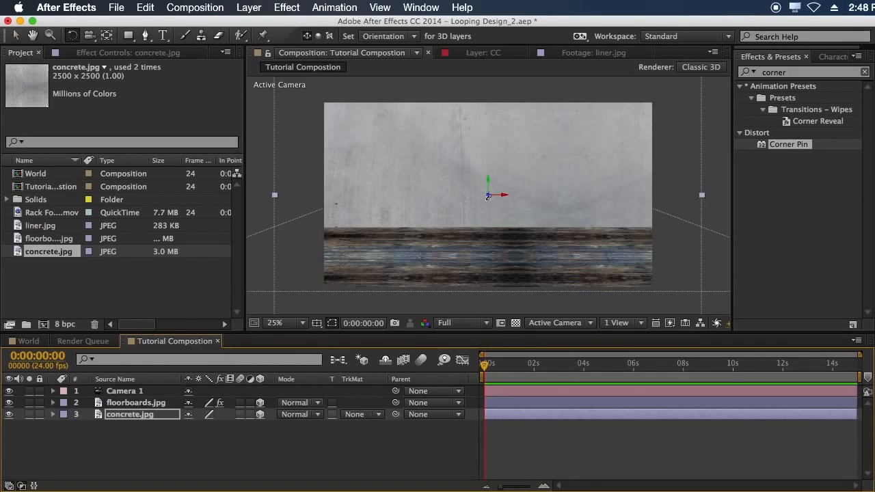
In the Right view, move the concrete wall back along its Z axis to the floor's far edge.
click(557, 324)
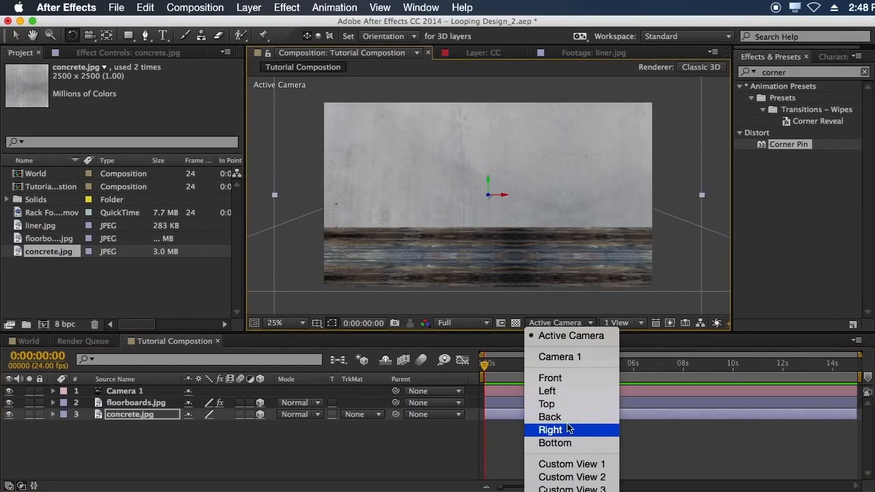
click(566, 433)
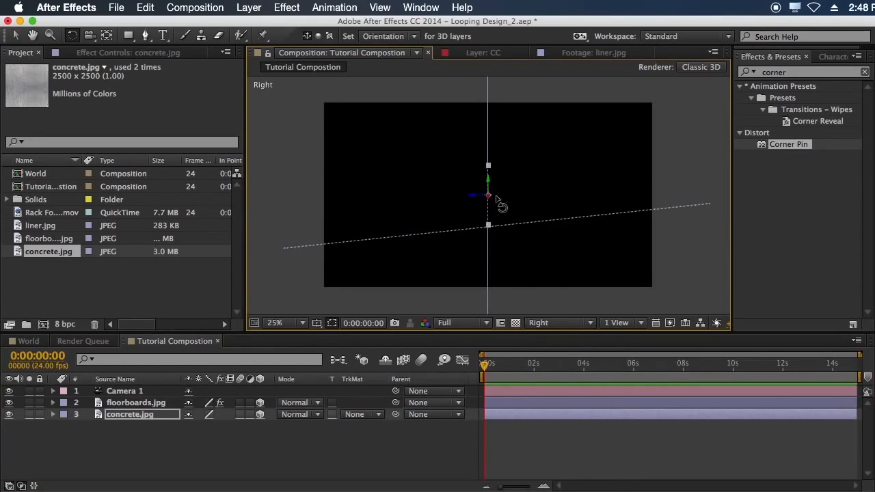
key(v)
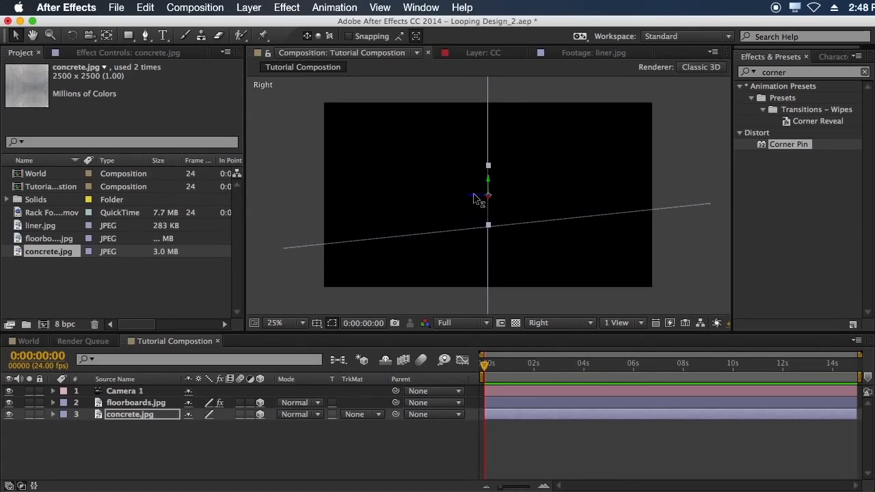
drag(473, 199, 694, 224)
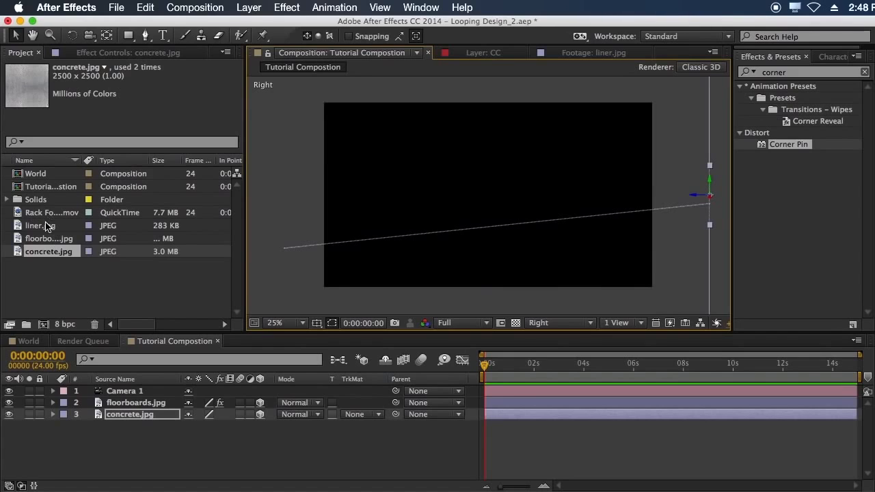
Add liner.jpg below the camera as a 3D layer and position it just in front of the concrete wall at floor level.
drag(44, 225, 139, 402)
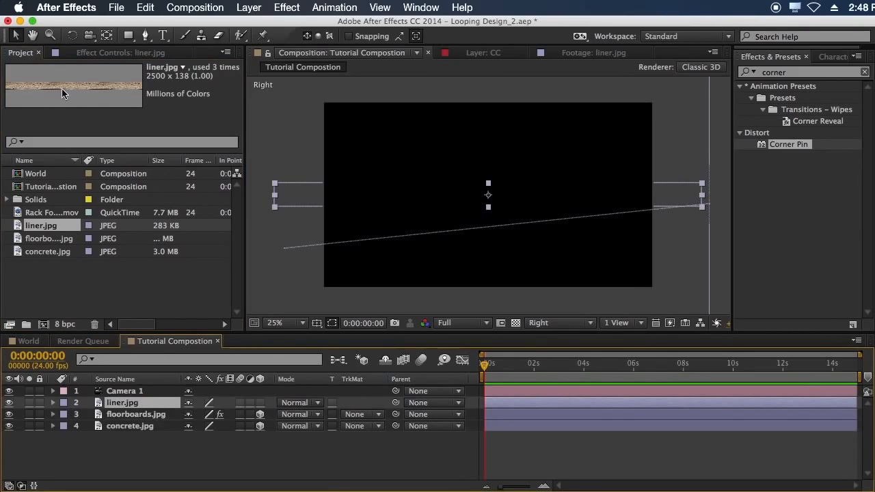
click(260, 403)
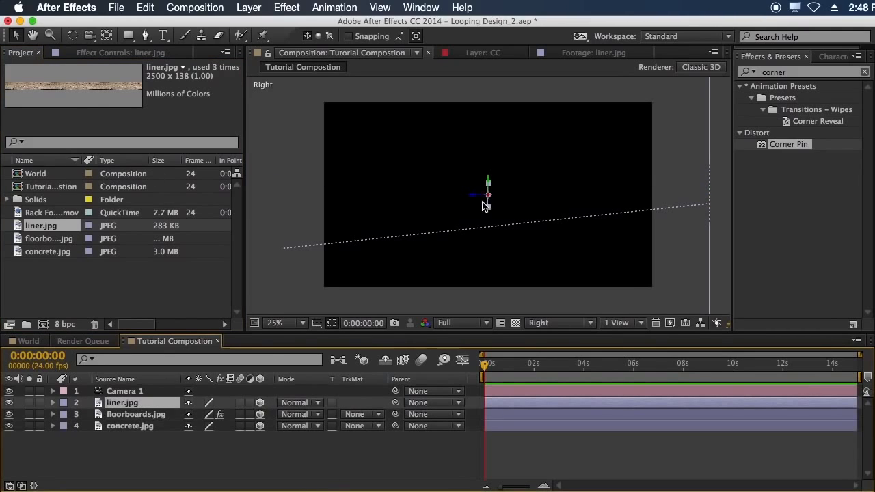
drag(476, 200, 695, 233)
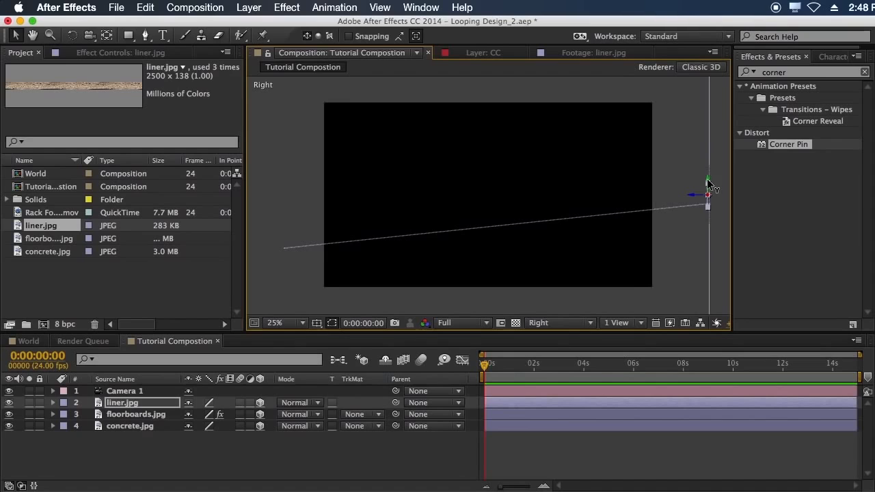
drag(707, 183, 709, 180)
click(577, 456)
Return to the Active Camera view and straighten the concrete wall by setting its Z orientation to 0°.
click(475, 321)
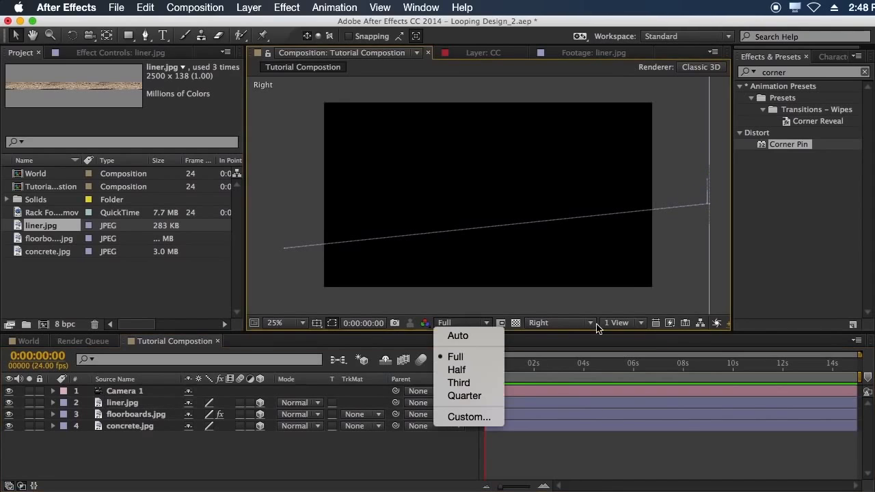
click(576, 326)
click(561, 326)
click(567, 334)
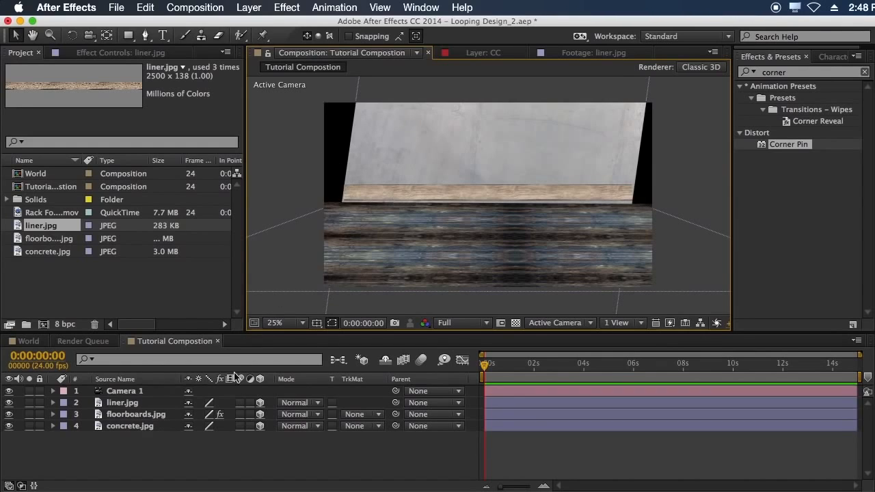
click(130, 425)
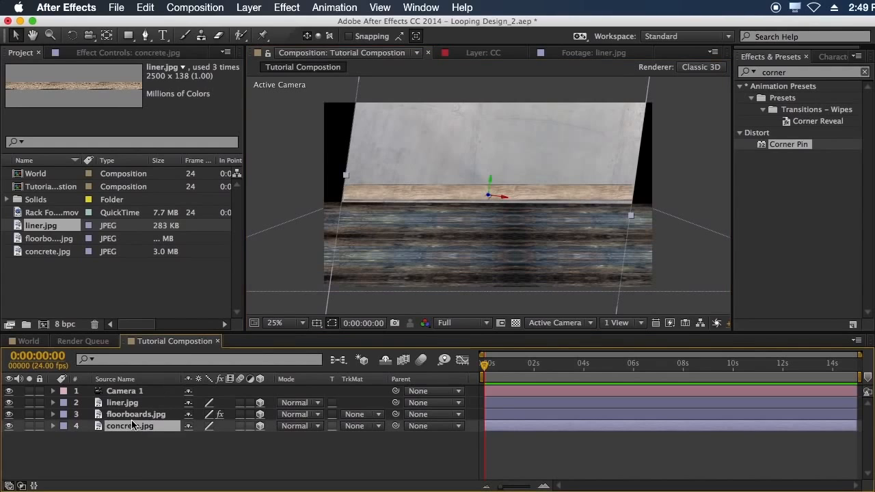
key(r)
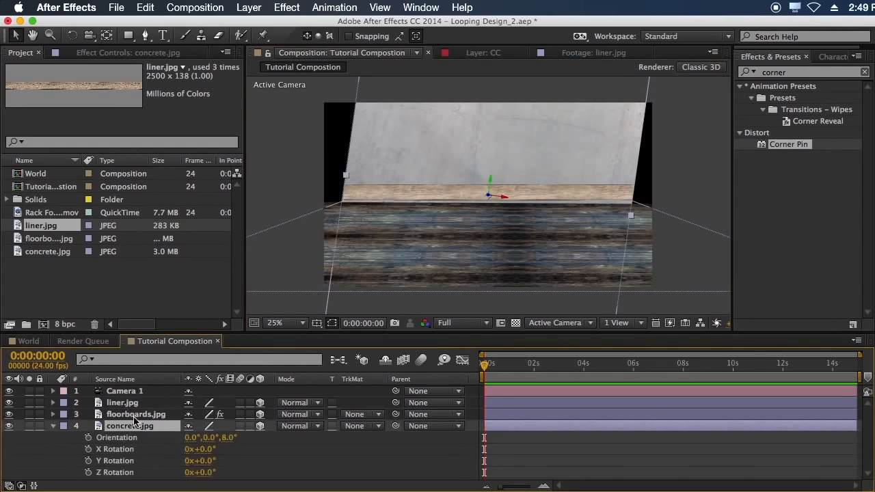
click(234, 441)
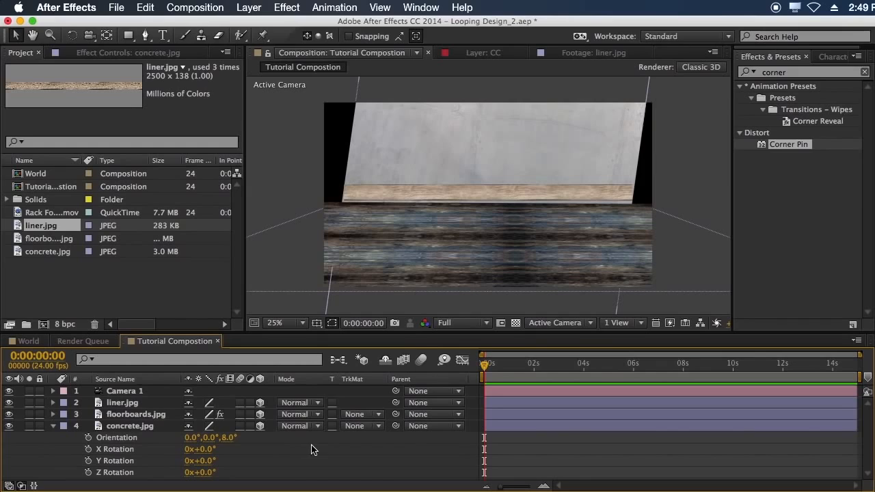
click(229, 438)
text(0)
key(Return)
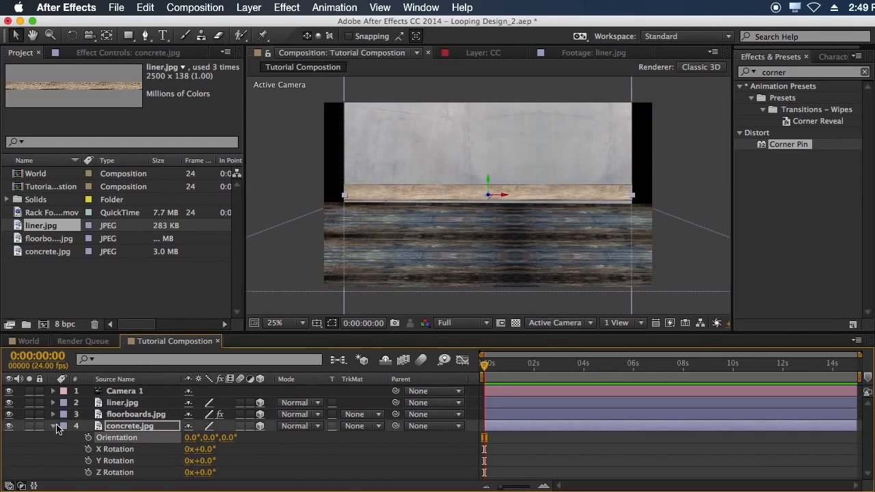
Scale the concrete layer up to 131% so the wall fills the width of the frame.
click(55, 426)
key(s)
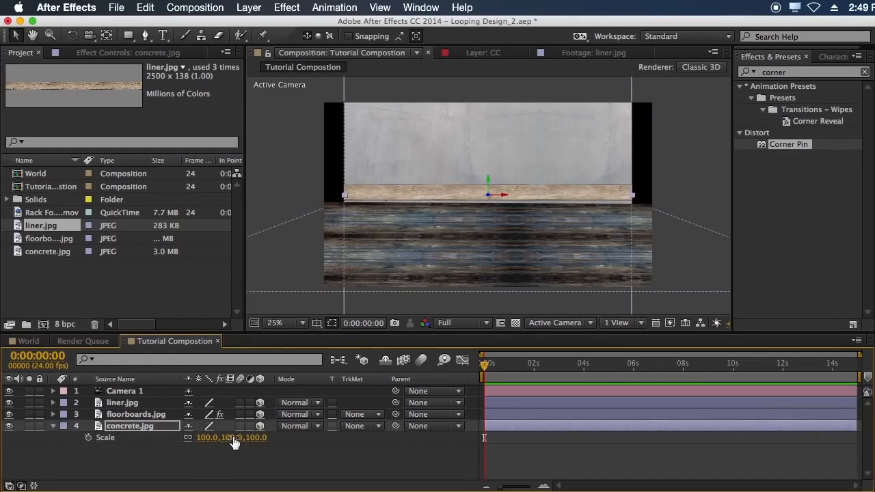
drag(239, 437, 348, 456)
click(602, 465)
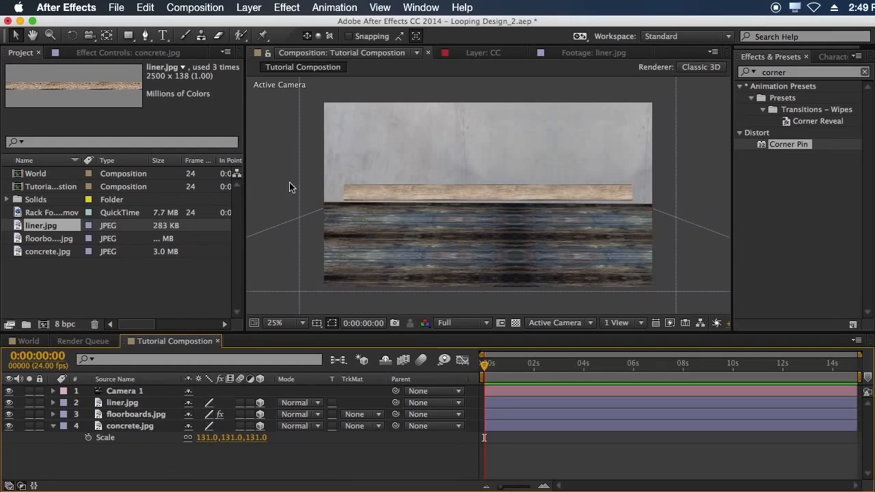
Lower the liner strip along its Y axis to close the gap between it and the floorboards.
scroll(477, 184, up, 4)
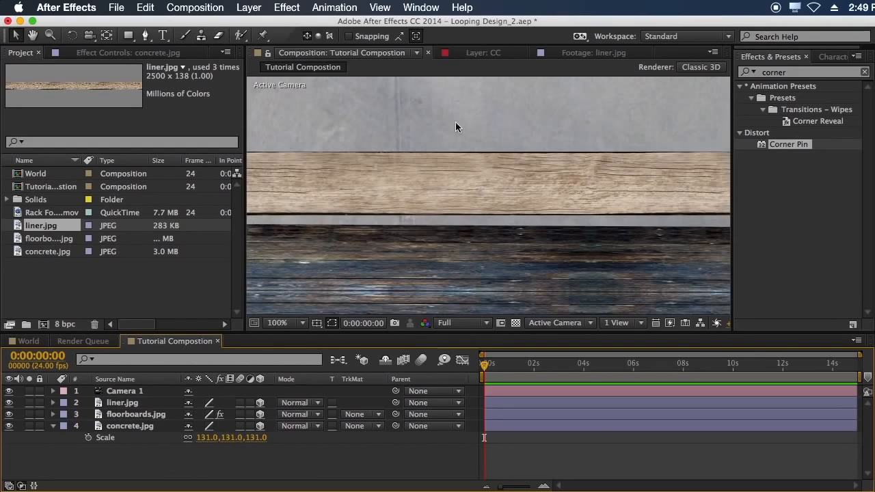
drag(456, 142, 452, 226)
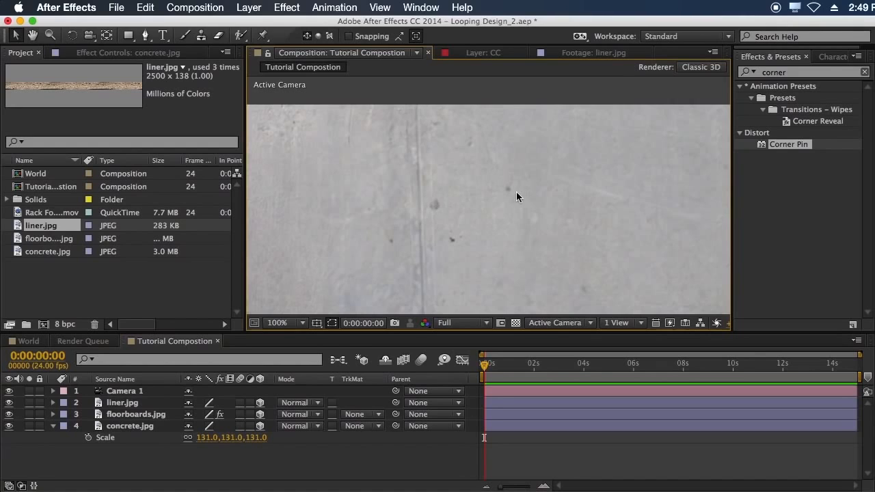
scroll(492, 198, down, 4)
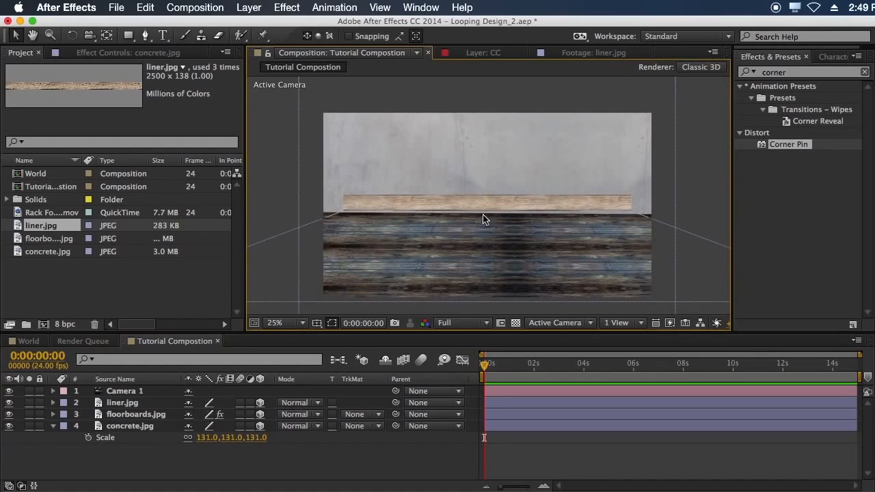
scroll(483, 219, up, 1)
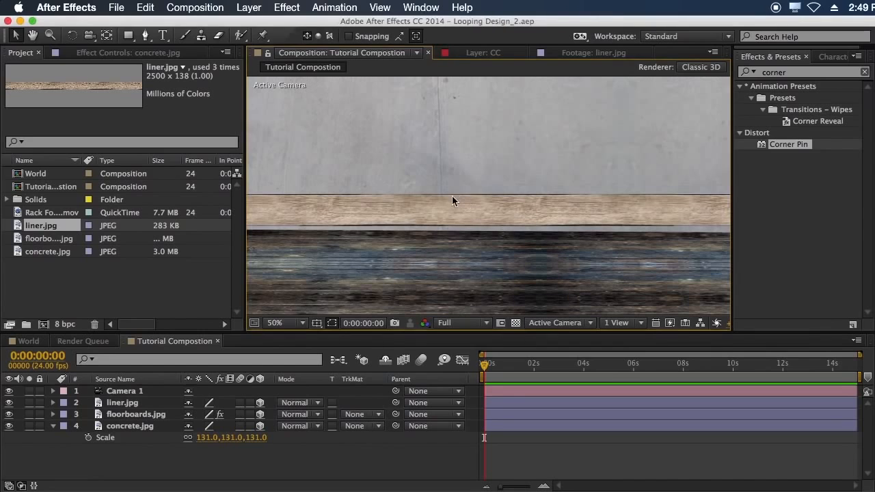
drag(386, 189, 490, 172)
scroll(342, 188, down, 4)
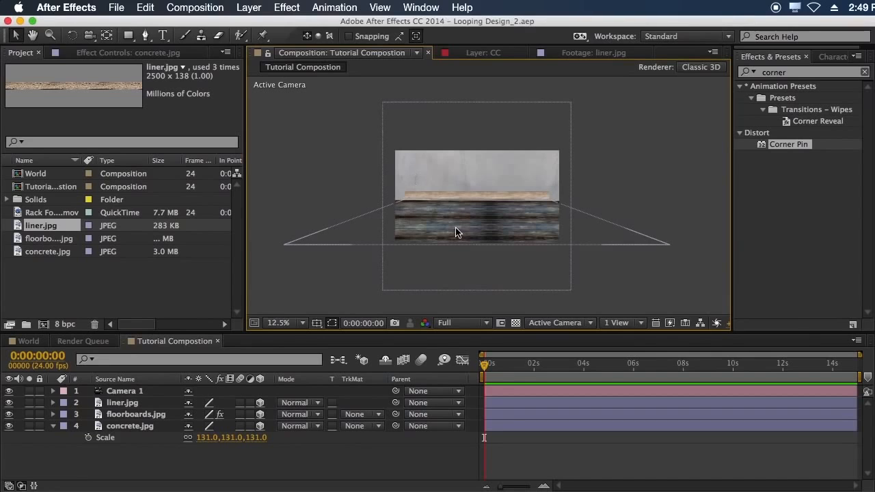
scroll(457, 231, up, 2)
scroll(455, 208, down, 1)
click(454, 200)
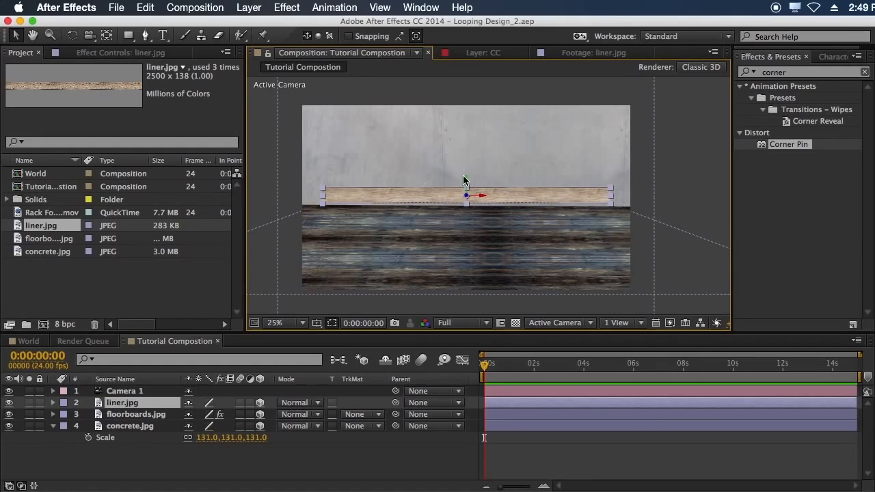
drag(466, 180, 467, 189)
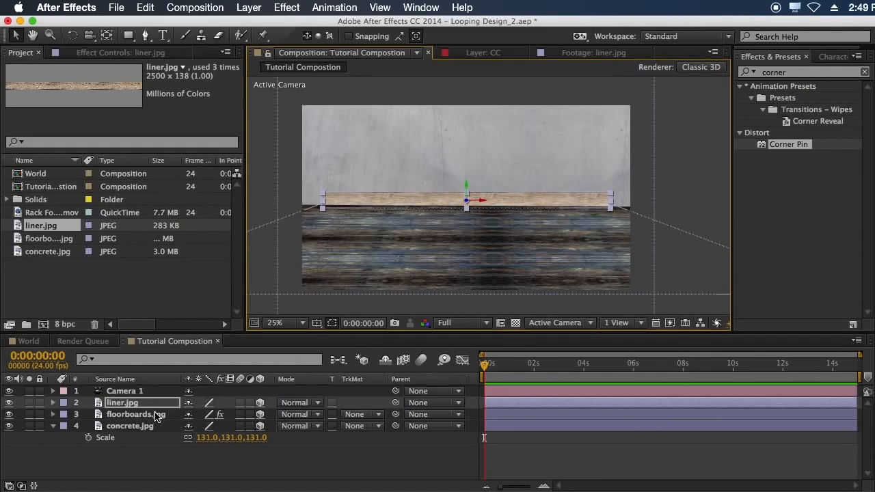
Set the liner's vertical scale to 71% and stretch it horizontally past both sides of the frame.
key(s)
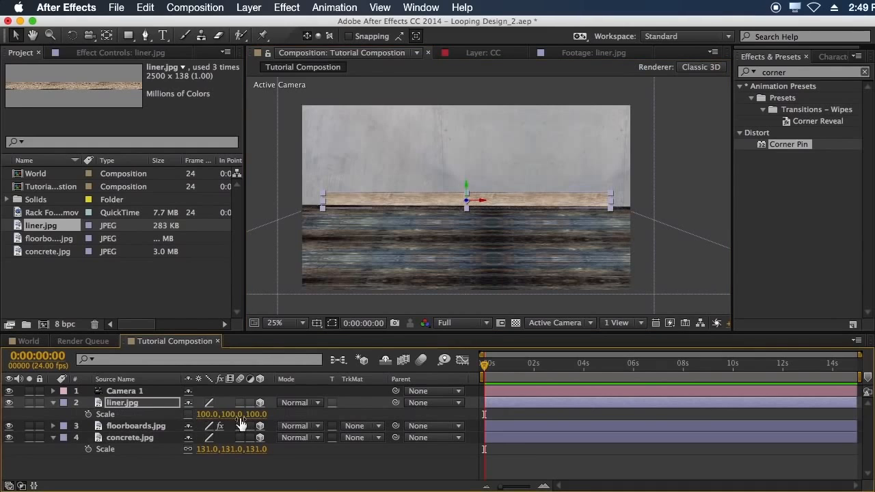
mouse_move(231, 415)
mouse_down()
mouse_move(203, 421)
mouse_move(218, 423)
mouse_up()
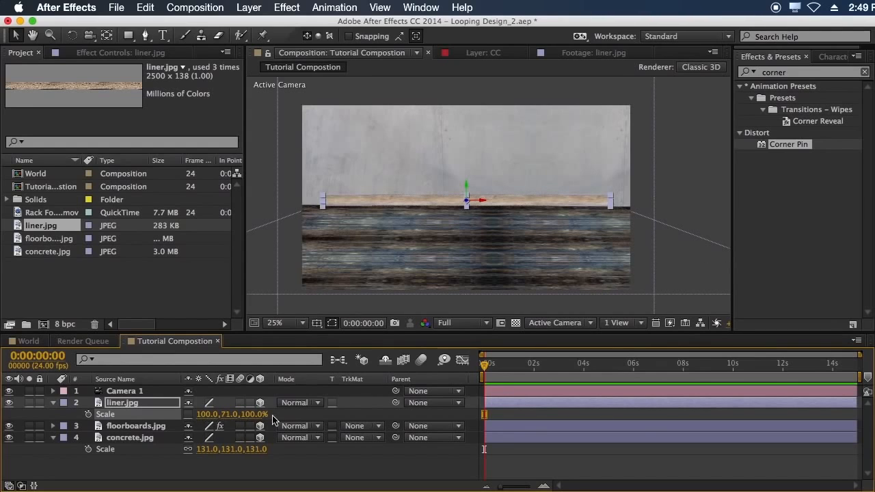
drag(253, 416, 322, 411)
drag(713, 407, 712, 407)
drag(206, 414, 726, 410)
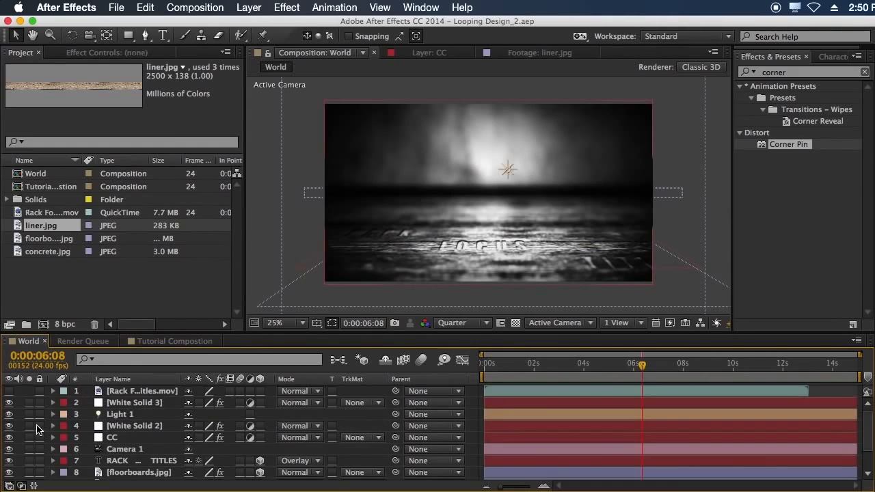
Open the floorboards.jpg footage and examine its wood texture and colours across the whole image.
click(112, 439)
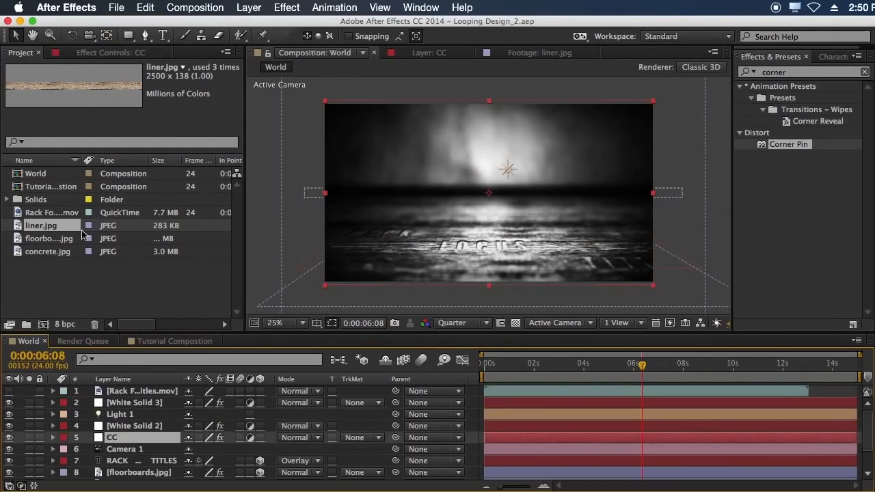
click(53, 241)
double_click(53, 245)
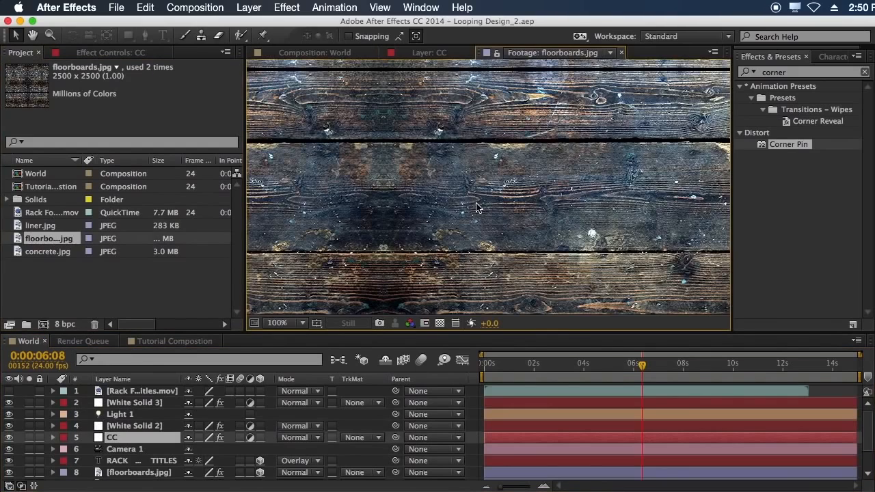
scroll(479, 188, down, 5)
scroll(490, 211, up, 2)
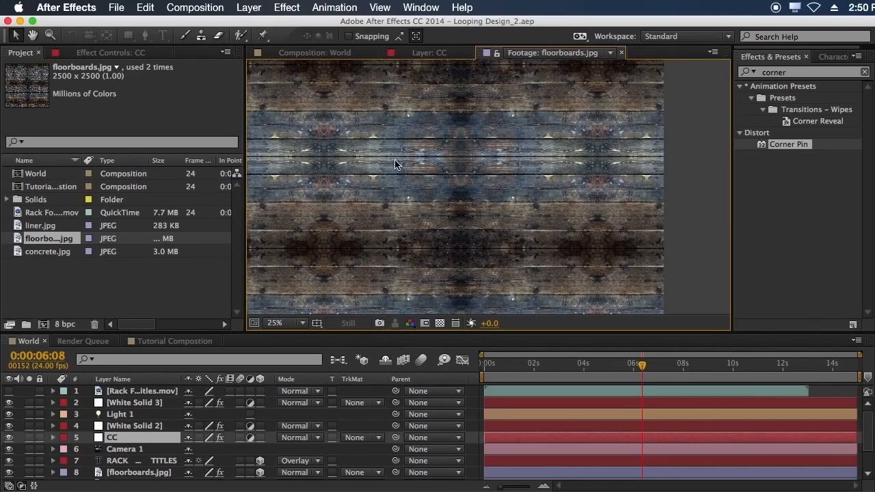
drag(395, 163, 409, 116)
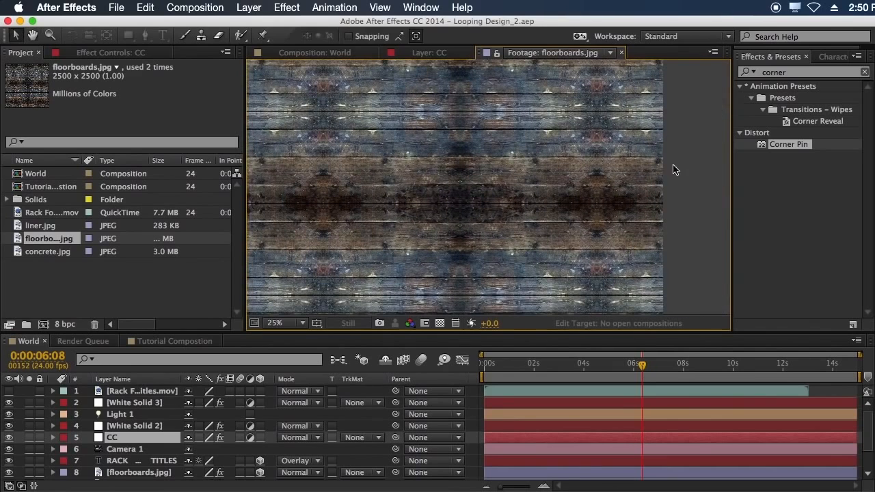
drag(434, 184, 435, 253)
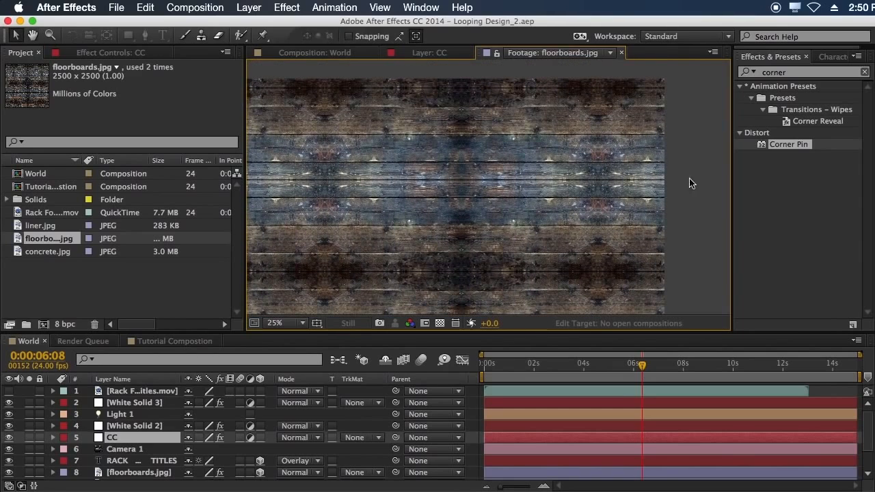
drag(471, 196, 510, 152)
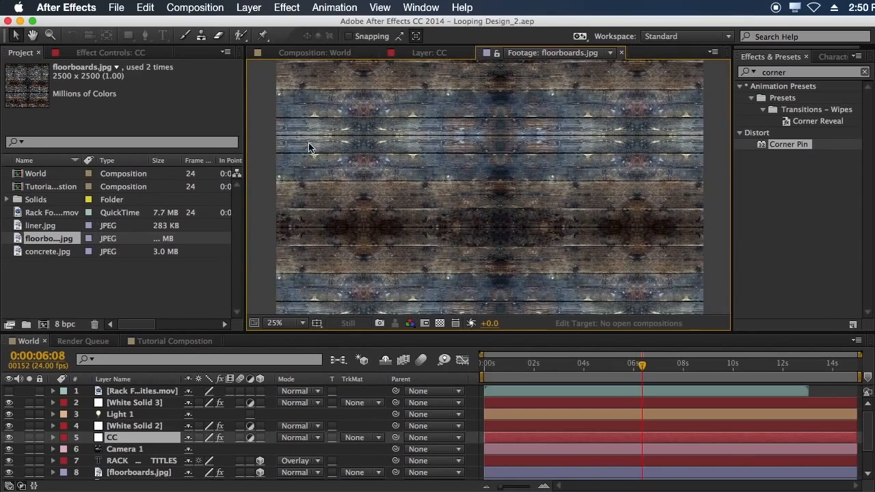
In the World composition, examine the CC layer's effects and compare the picture with Tint off and on.
click(324, 53)
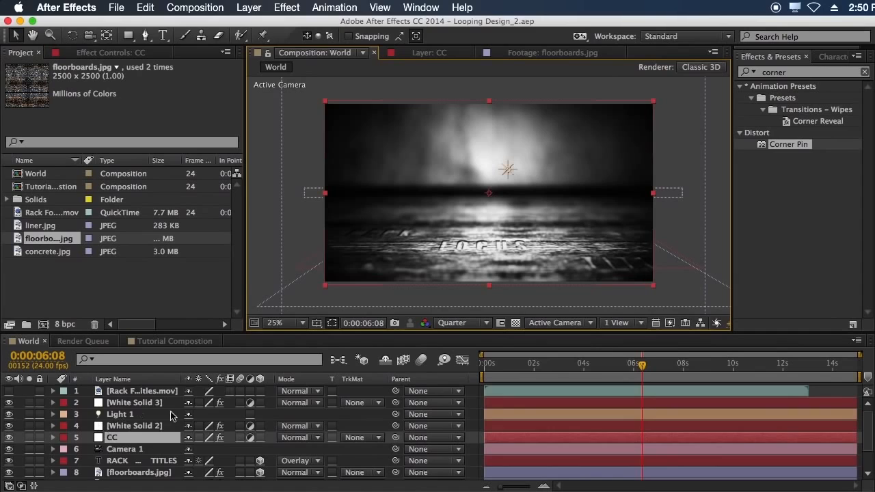
scroll(141, 419, down, 3)
click(142, 53)
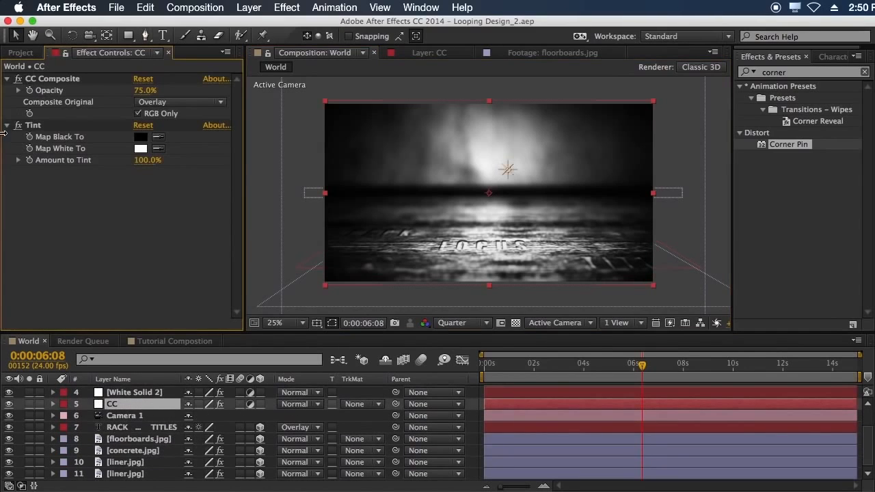
click(18, 126)
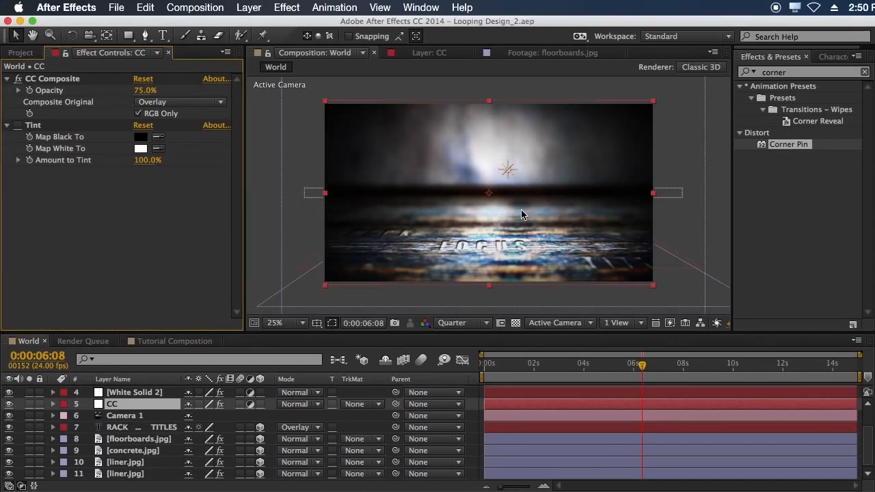
click(18, 126)
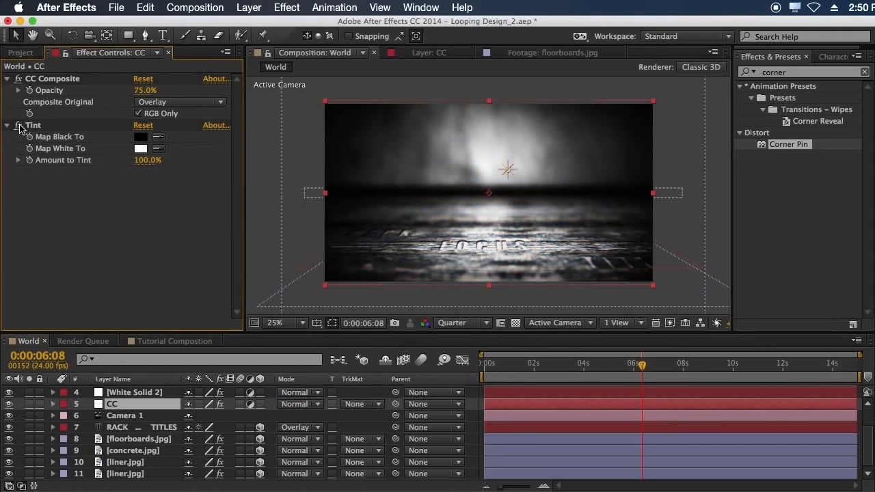
key(super+s)
click(18, 125)
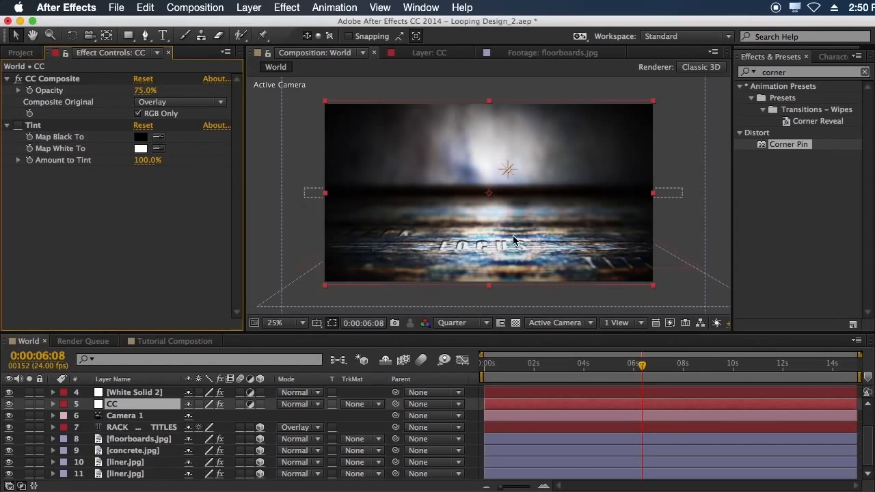
key(super+s)
click(18, 125)
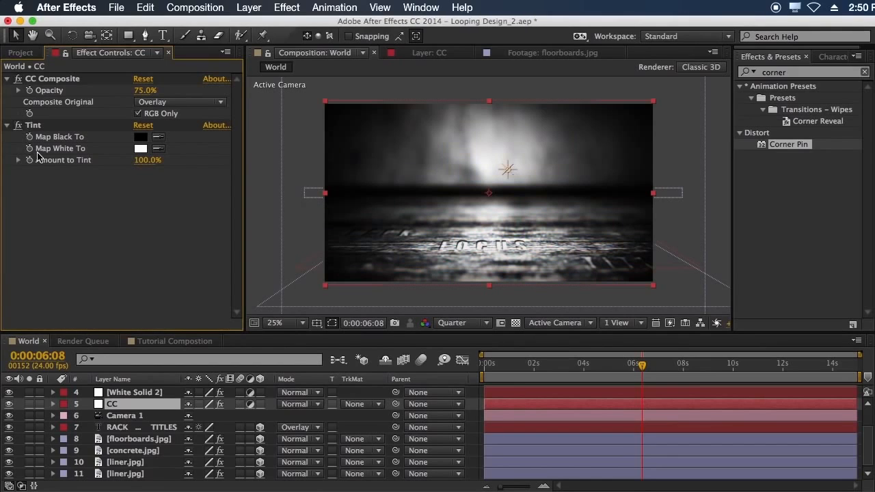
key(super+s)
In Tutorial Compostion, create a white 1920 x 1080 px solid named CC and make it an adjustment layer.
click(192, 344)
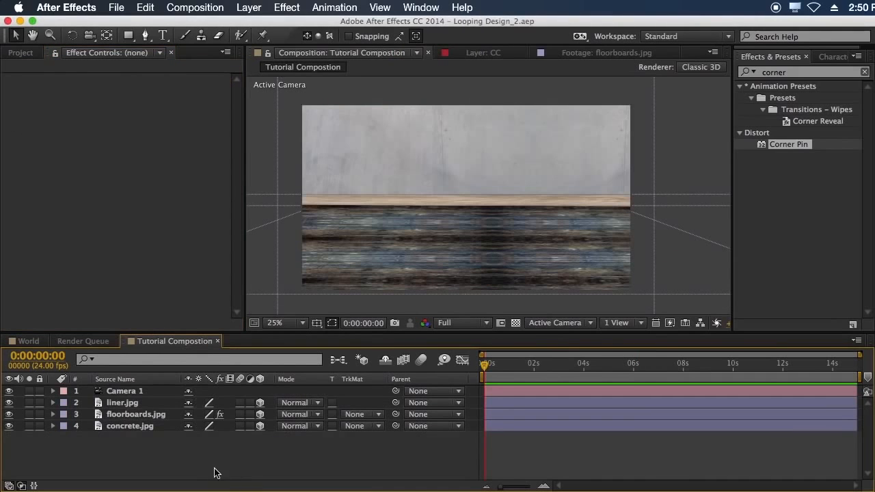
key(super+y)
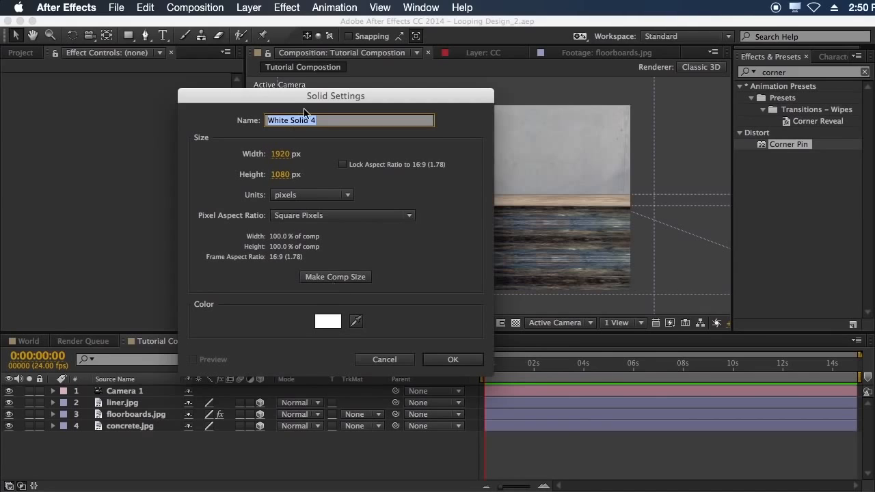
text(CC)
key(Return)
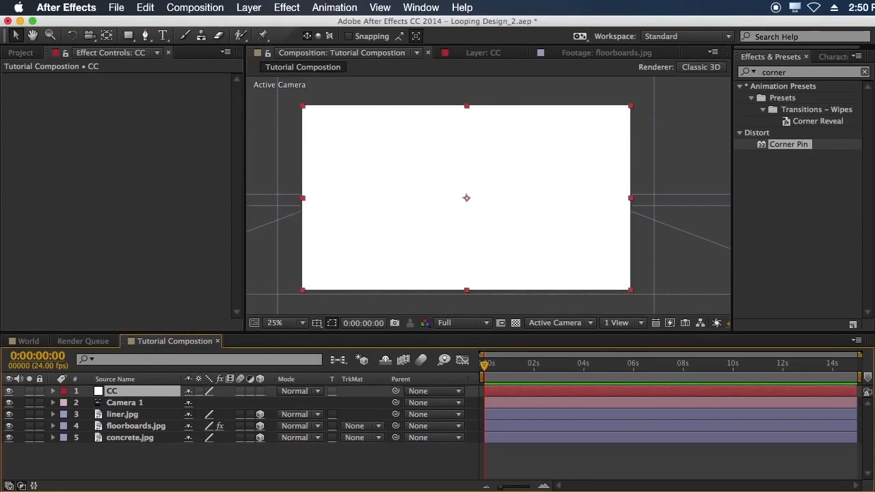
click(250, 392)
Find the Tint effect and apply it to the CC adjustment layer.
key(super+5)
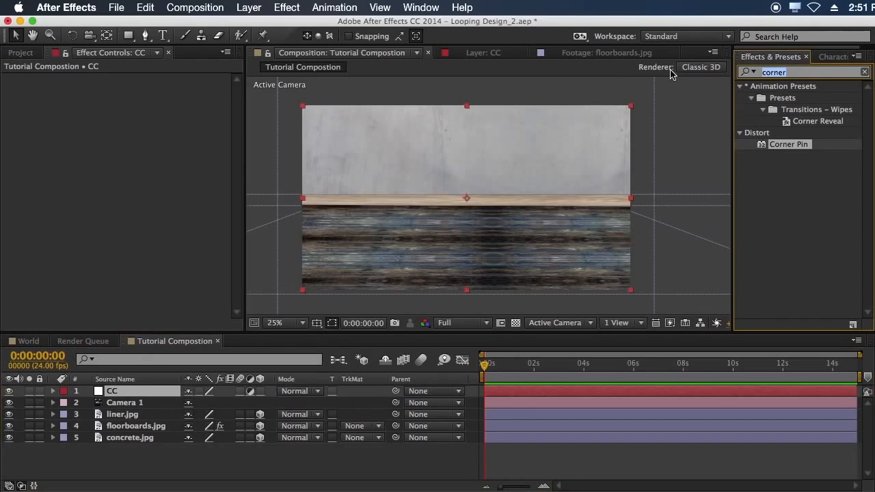
text(ni)
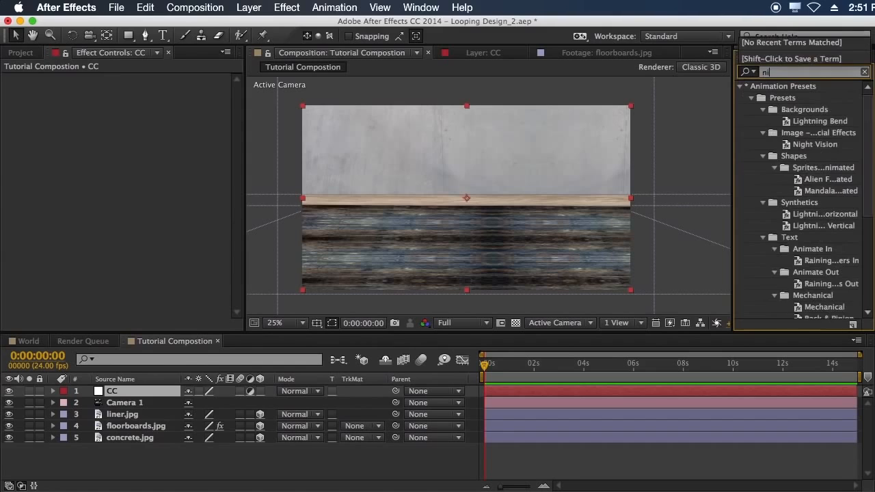
key(BackSpace)
key(BackSpace)
text(tint)
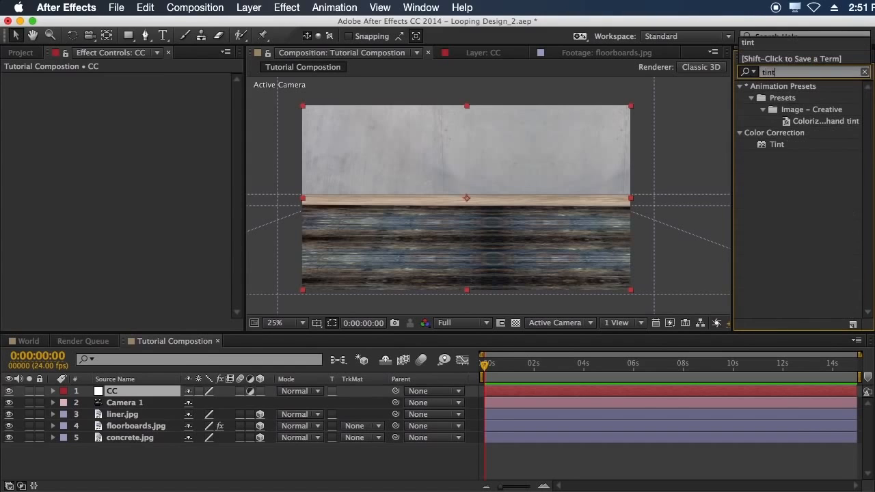
drag(779, 145, 120, 392)
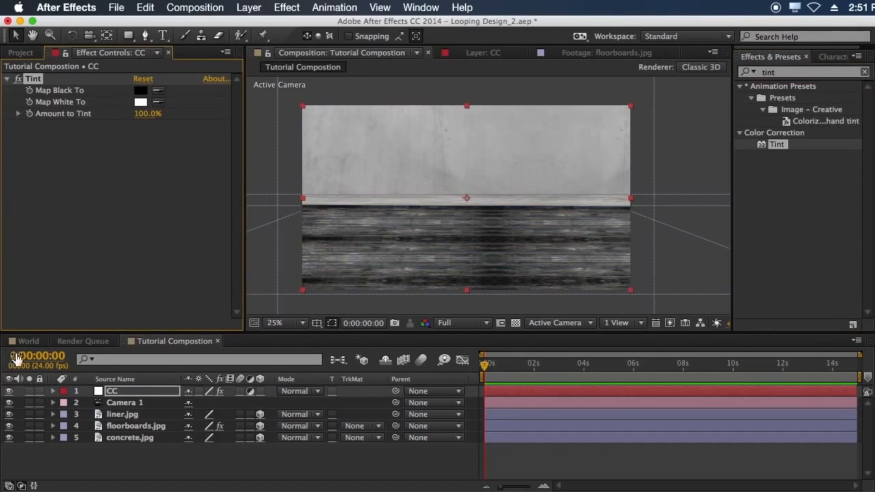
Add CC Composite above Tint on the CC layer, with Composite Original set to Overlay and opacity at 75%.
text(cc com)
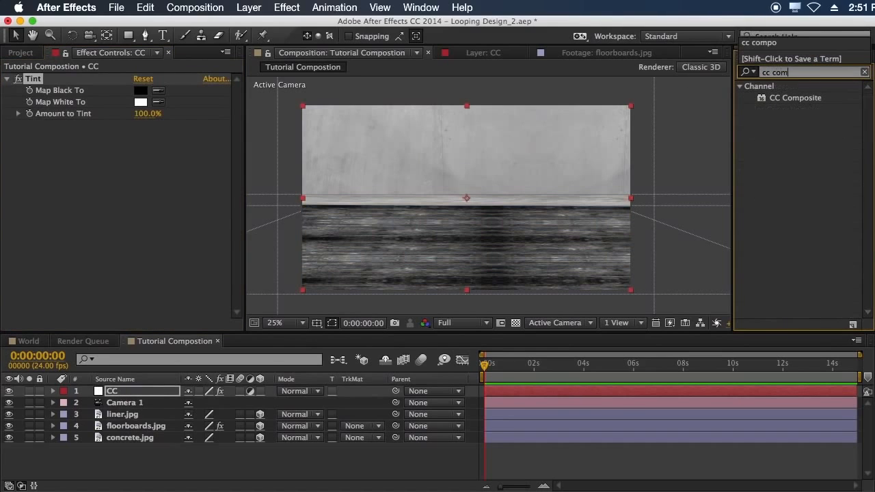
text(p)
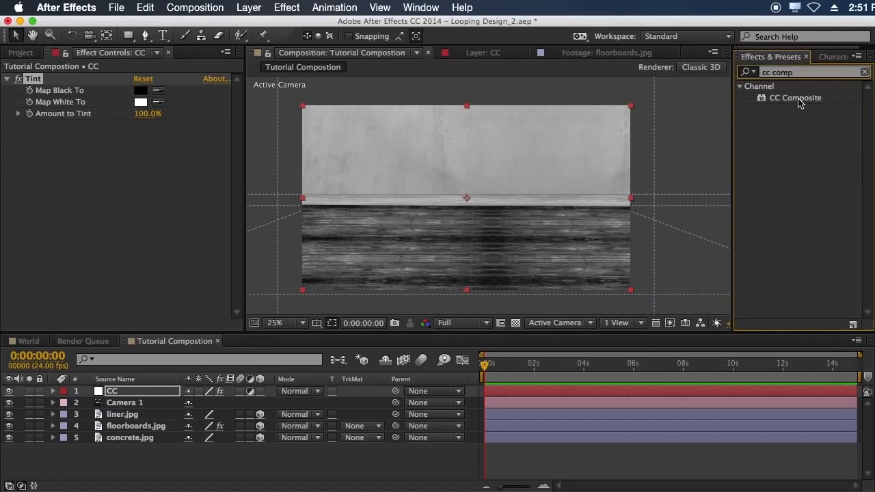
drag(792, 97, 45, 77)
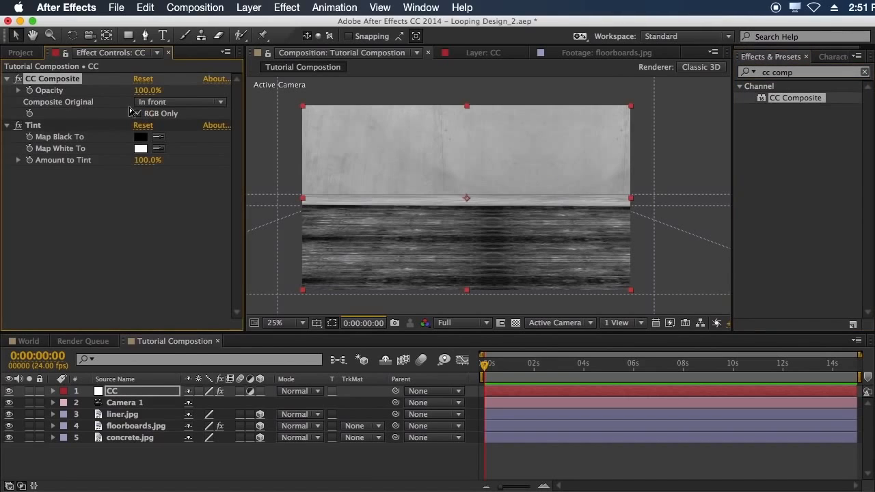
click(164, 102)
click(165, 290)
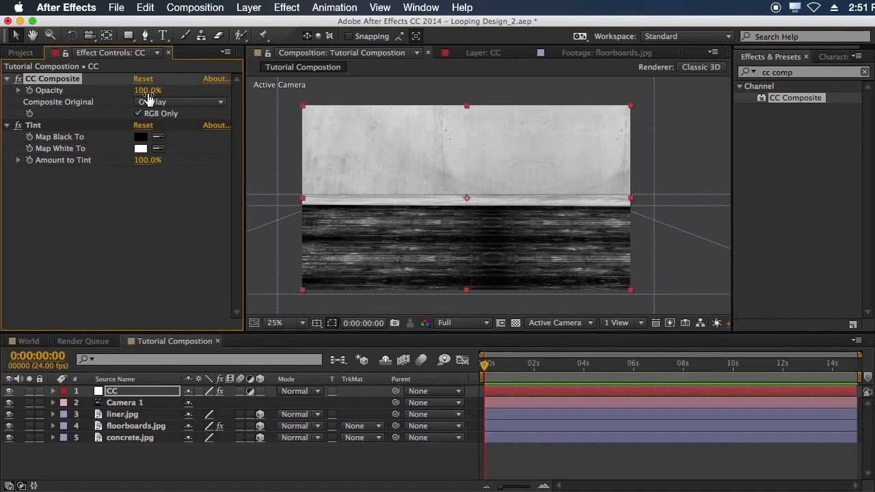
click(147, 91)
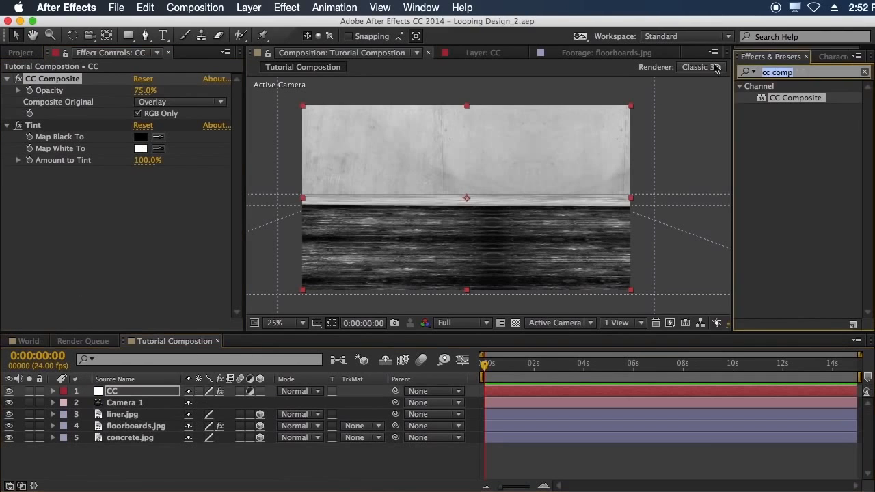
Apply Curves to the concrete.jpg layer and darken the wall by lowering the white point and moving the black point inward.
text(c)
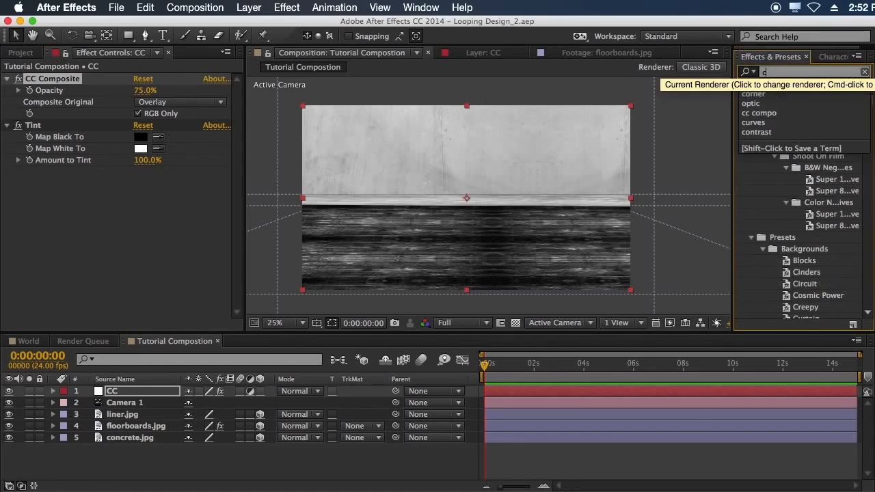
text(urves)
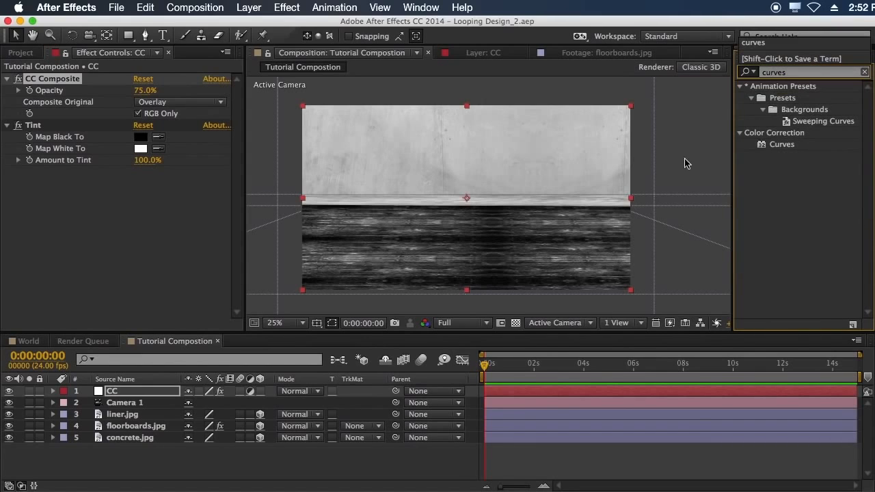
drag(781, 145, 136, 426)
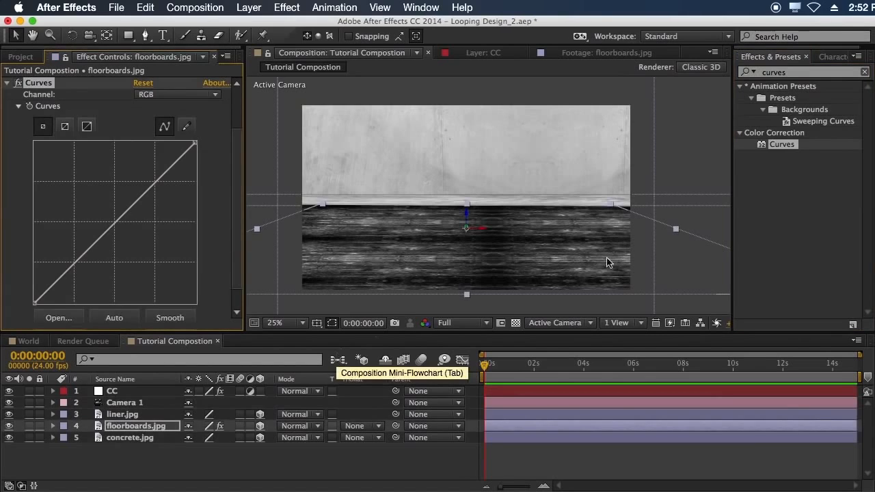
key(super+z)
drag(781, 144, 155, 441)
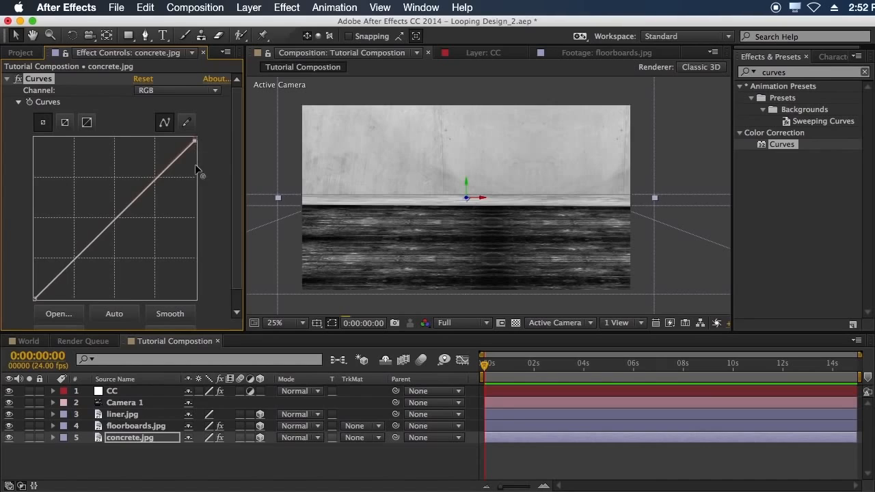
mouse_move(195, 166)
mouse_down()
mouse_move(193, 207)
mouse_move(194, 165)
mouse_move(195, 176)
mouse_up()
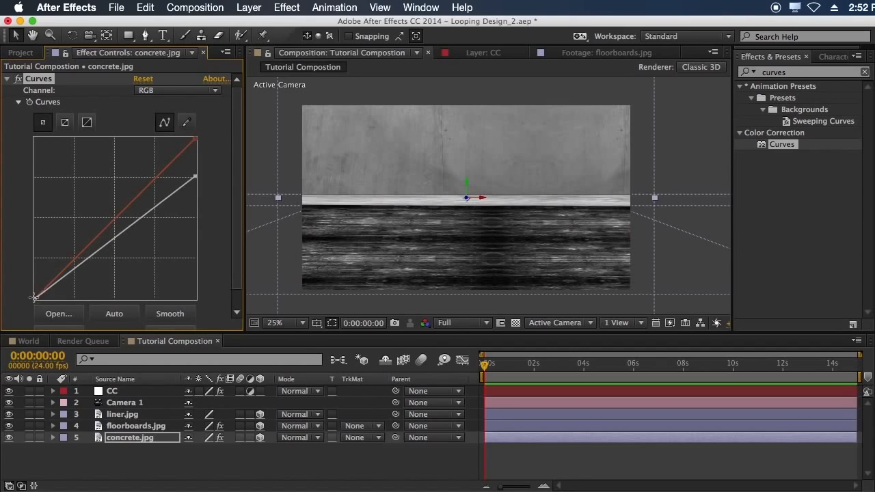
drag(33, 297, 82, 297)
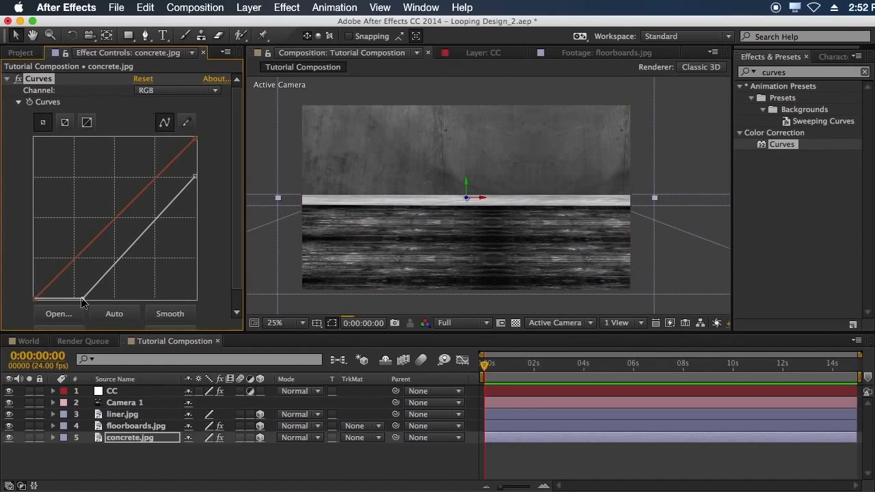
Apply Curves to the liner.jpg layer and darken it to near black with a lowered white point and raised black input.
drag(789, 145, 137, 415)
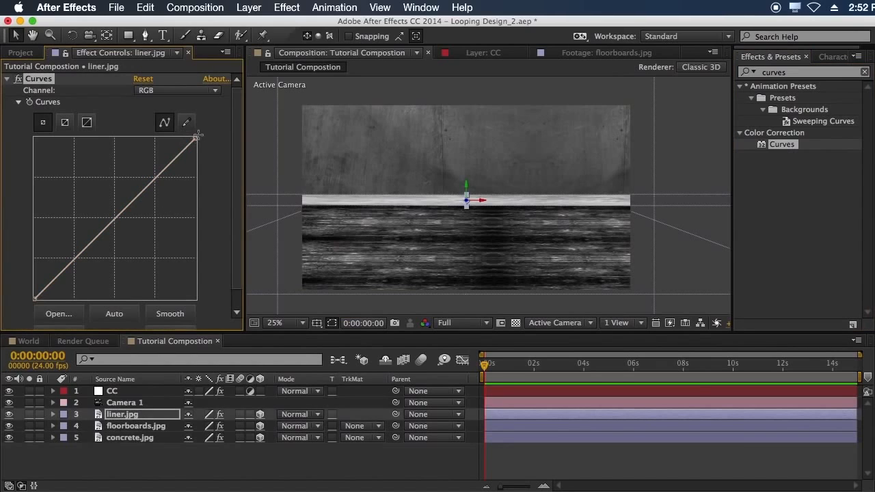
drag(195, 138, 196, 227)
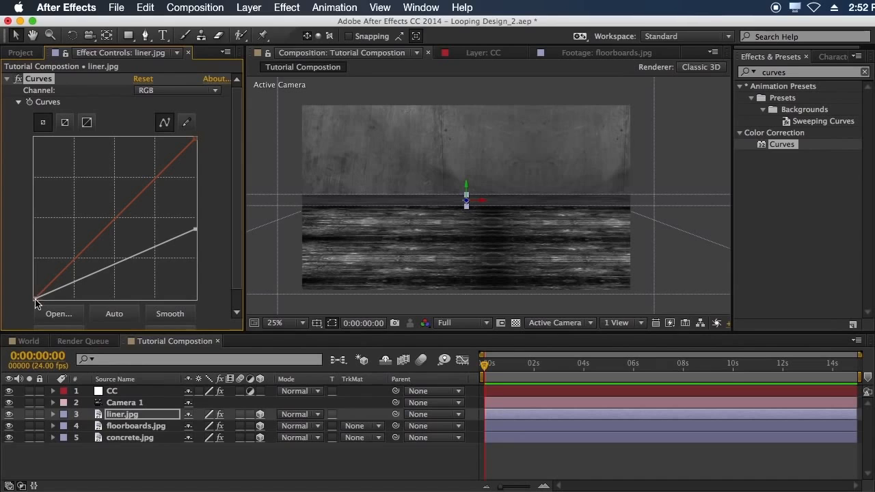
drag(35, 300, 92, 298)
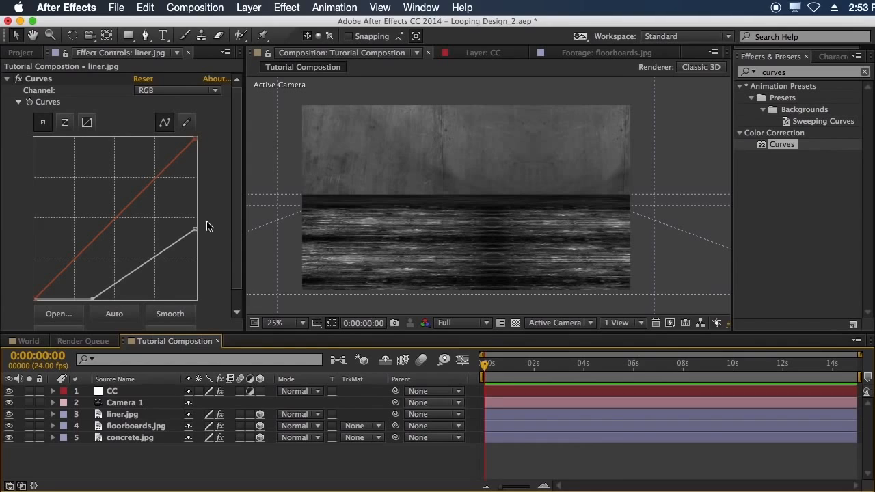
drag(192, 229, 194, 222)
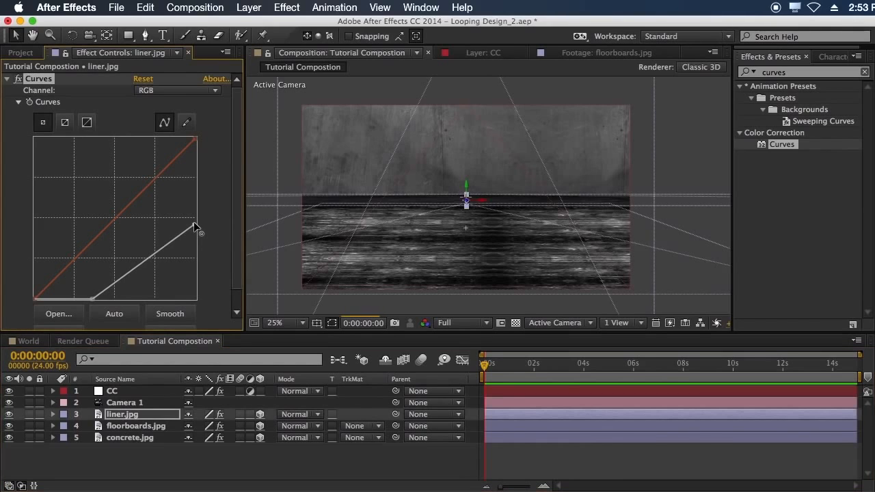
Create a white 1920 x 1080 px solid above all layers and turn it into an adjustment layer.
click(582, 425)
key(super+y)
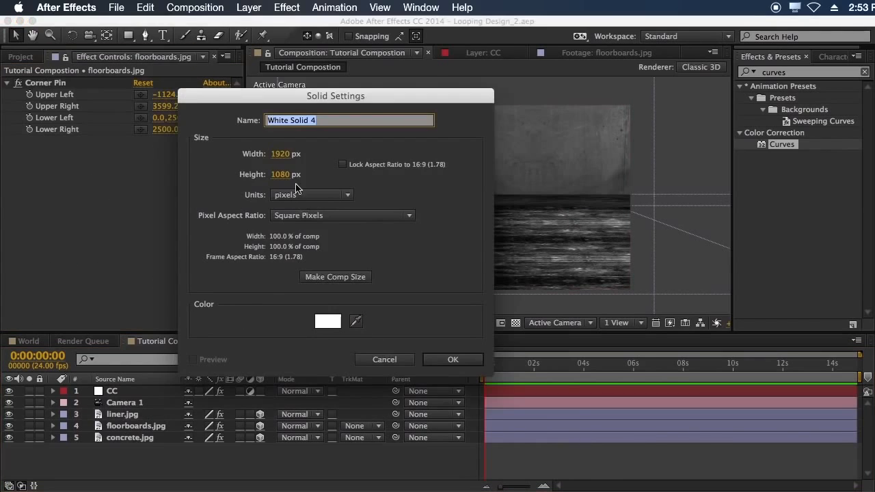
click(430, 360)
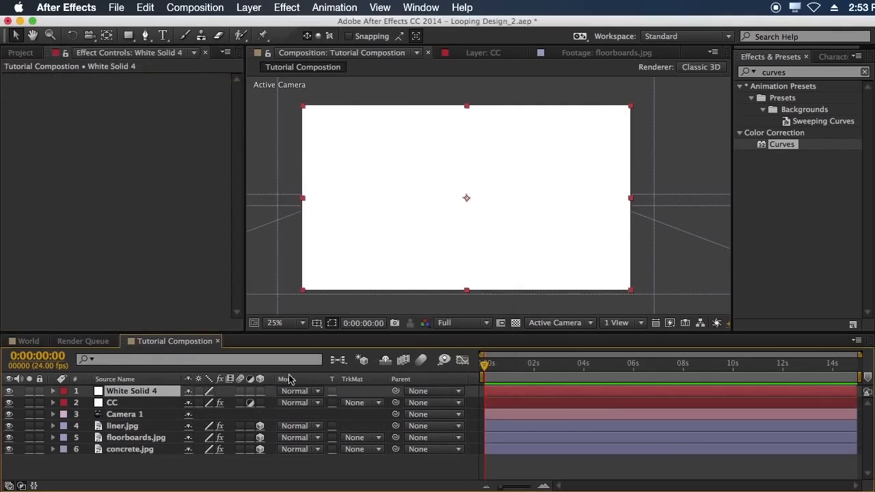
click(250, 391)
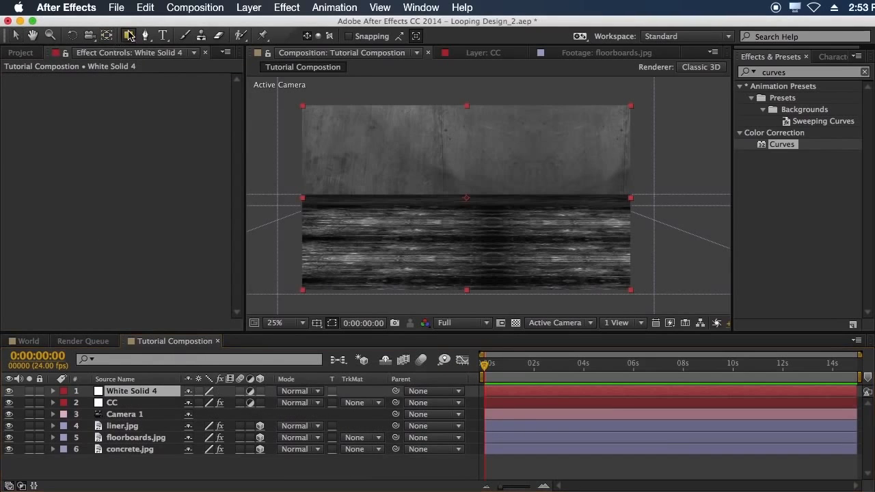
Add a frame-filling elliptical mask to White Solid 4 and set its mode to Subtract.
drag(128, 35, 159, 66)
double_click(128, 35)
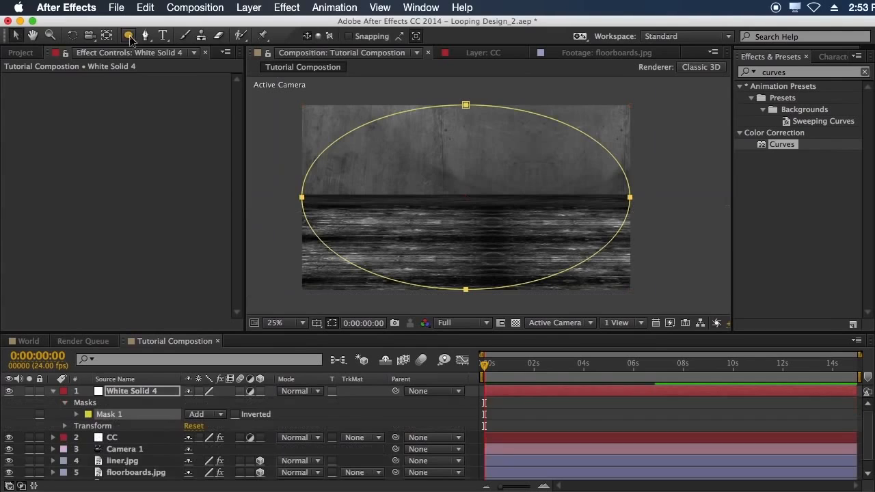
click(215, 416)
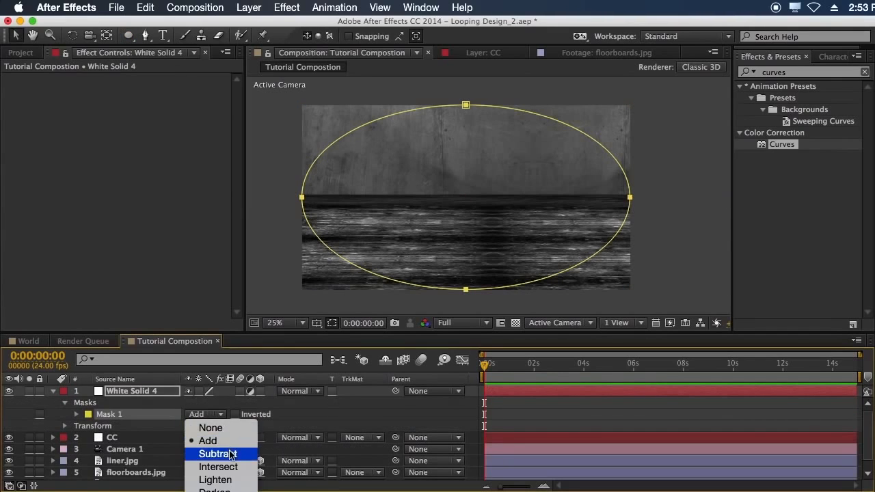
click(138, 411)
Set the Mask Feather of White Solid 4's elliptical mask to 400 pixels.
key(s)
key(f)
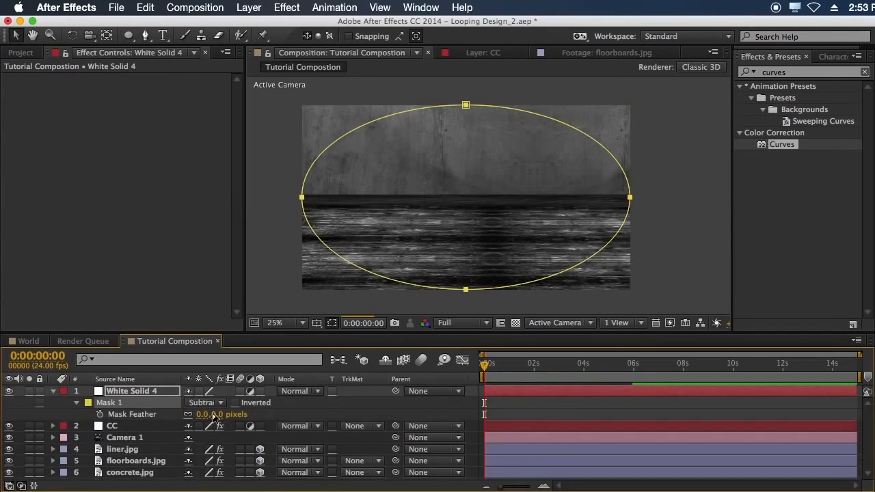
click(242, 428)
click(224, 414)
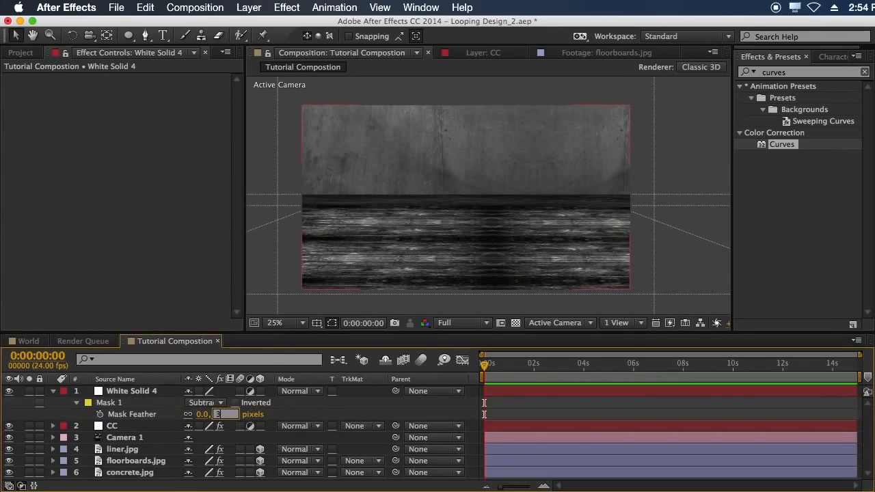
text(400)
key(Return)
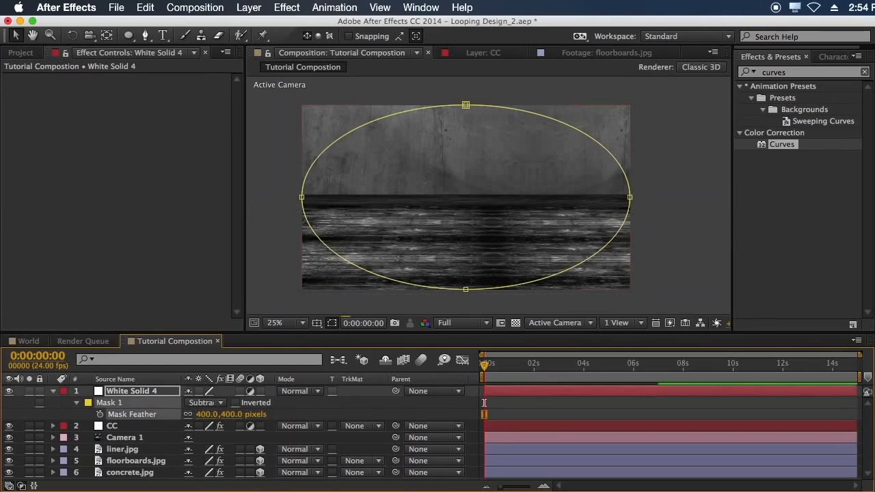
Apply Curves to White Solid 4, darken the frame edges into a vignette with both curve endpoints, and collapse the layer's properties.
drag(779, 145, 132, 399)
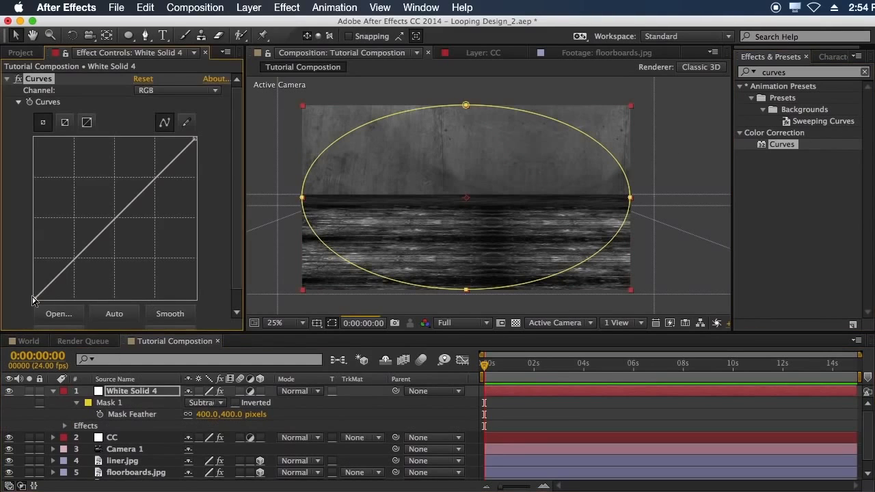
drag(35, 299, 85, 298)
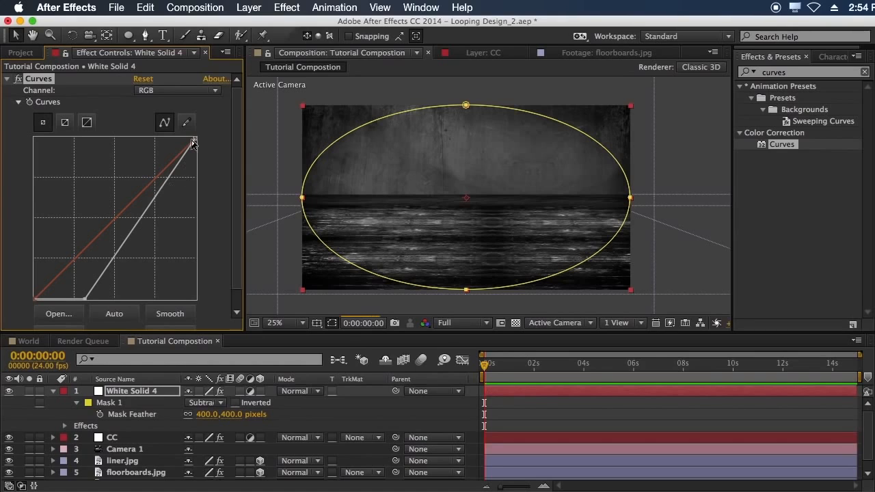
drag(195, 139, 195, 176)
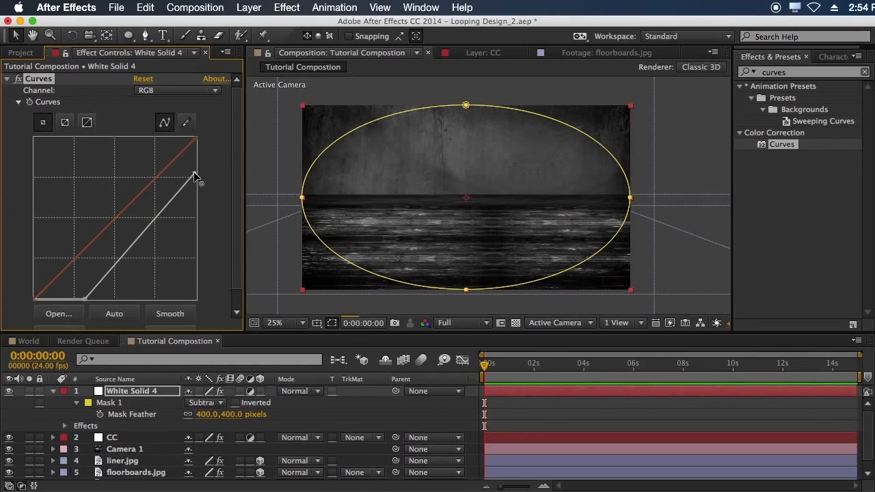
click(590, 421)
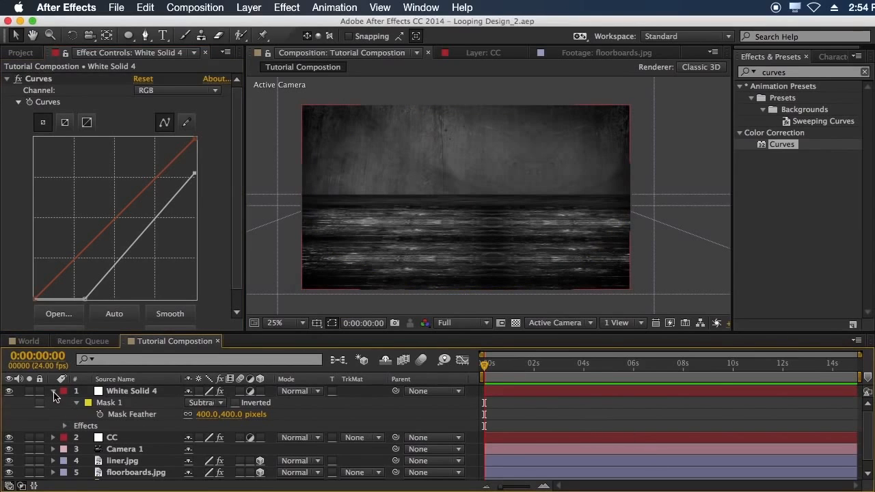
click(54, 391)
click(53, 391)
click(54, 390)
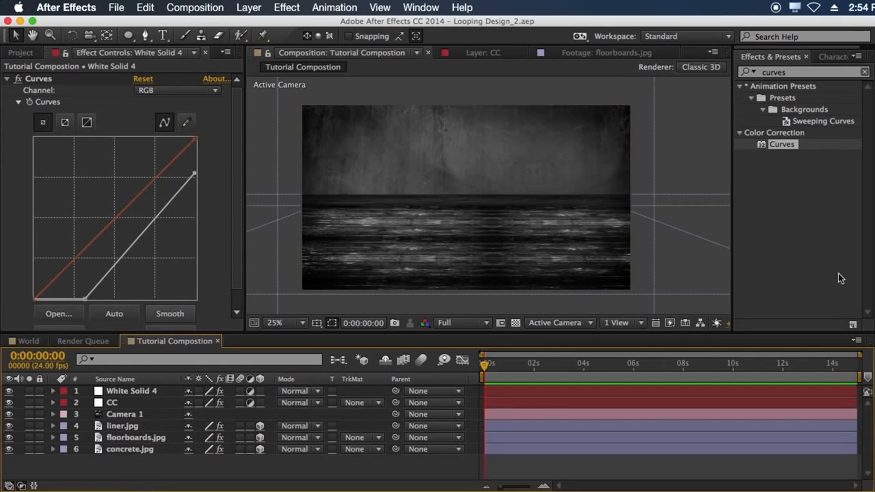
Examine the finished picture in the World composition with no layer selected, comparing its framing and shading as reference.
click(29, 340)
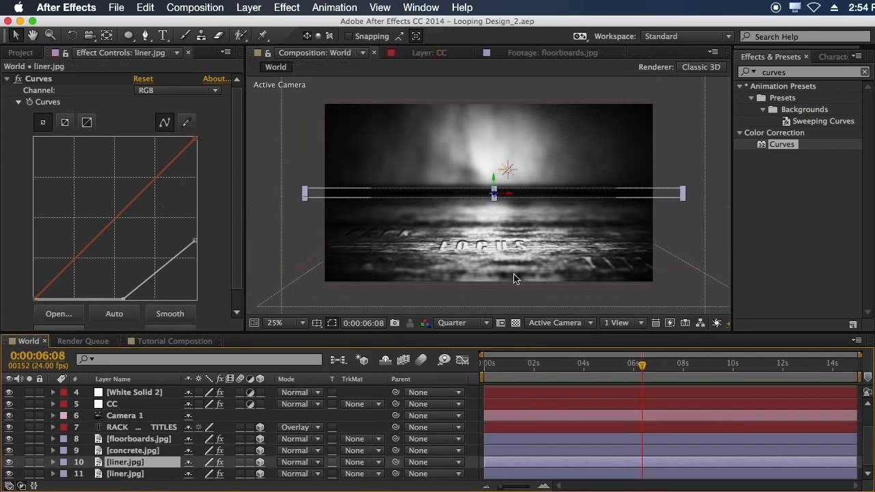
scroll(537, 265, up, 2)
drag(525, 258, 523, 150)
scroll(463, 199, down, 2)
drag(463, 198, 455, 245)
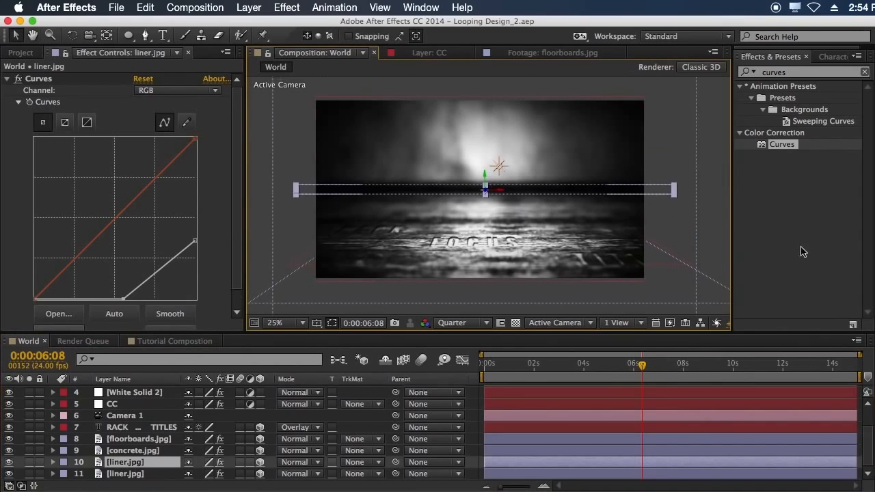
key(super+shift+a)
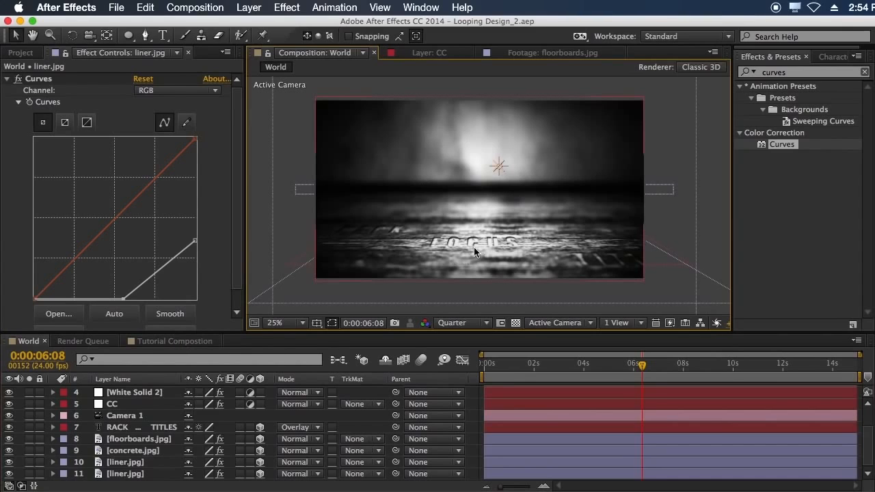
In Tutorial Compostion, track Camera 1 along Z closer to the wall and along XY so the floor fills more of the frame.
click(157, 342)
click(125, 414)
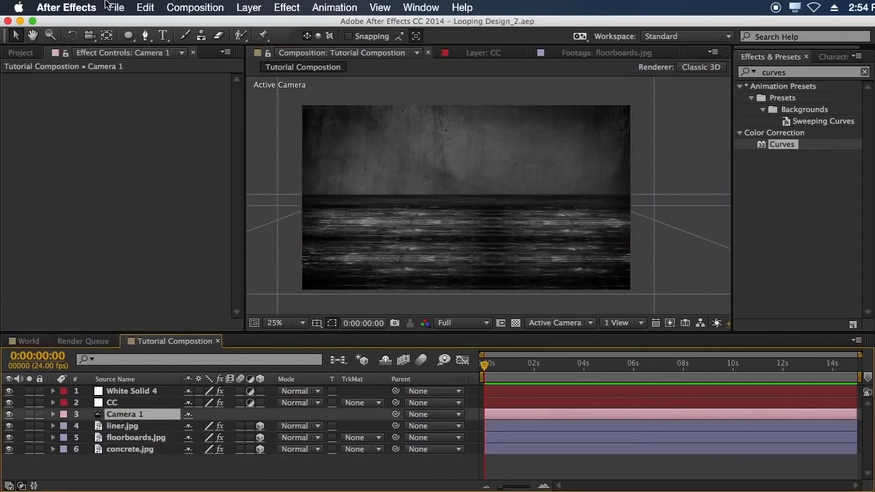
click(90, 35)
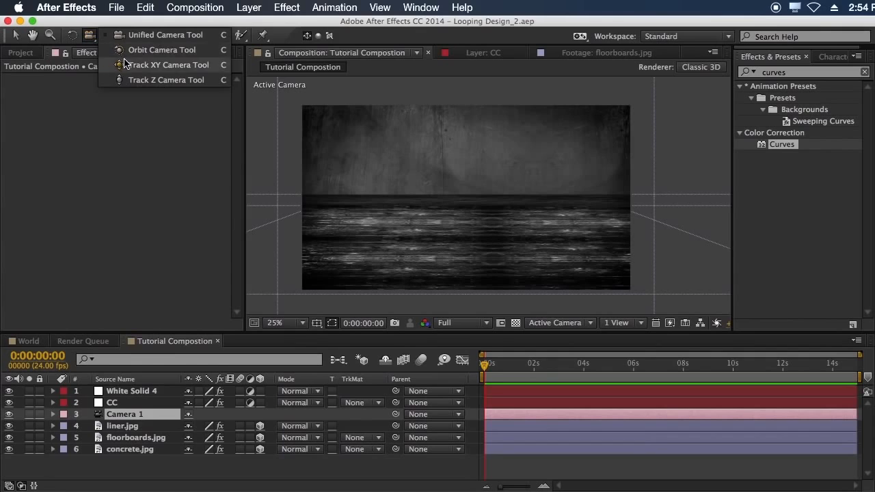
click(135, 81)
drag(551, 246, 552, 205)
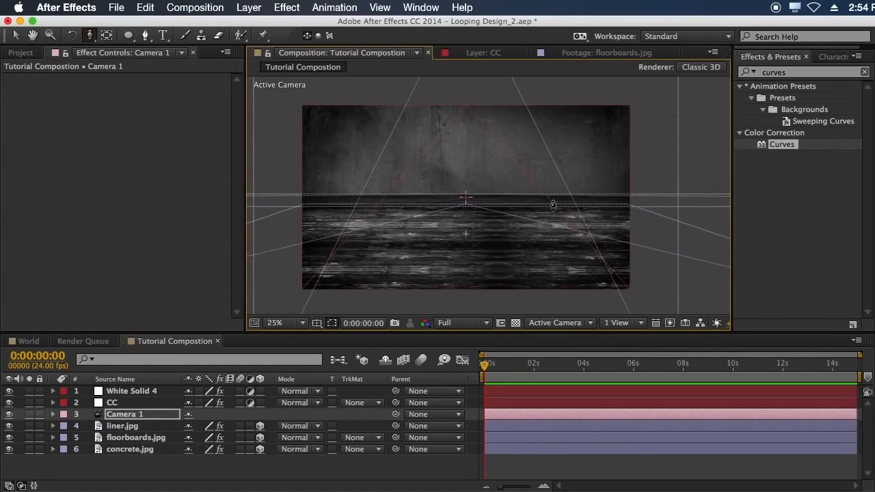
drag(608, 232, 589, 148)
drag(530, 270, 516, 207)
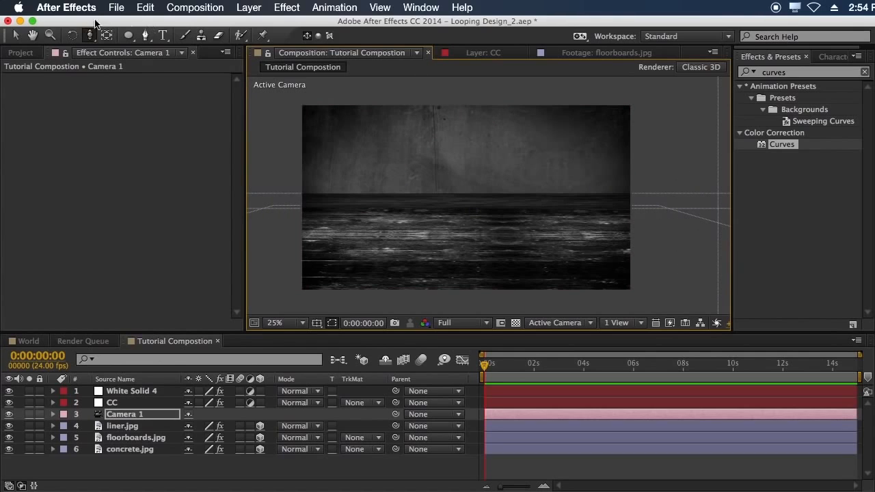
drag(89, 35, 128, 65)
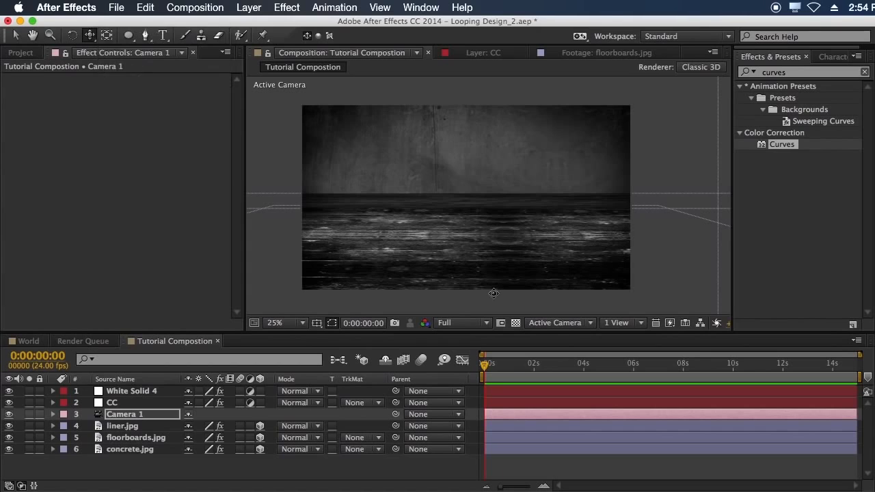
drag(559, 268, 555, 236)
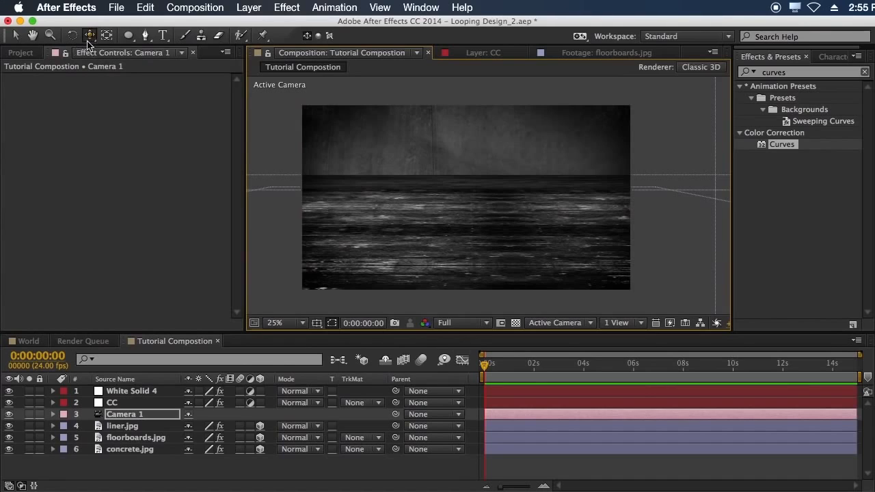
Orbit Camera 1 slightly to adjust the floor's perspective, undo the excess movement, and save the project.
drag(89, 35, 106, 50)
drag(453, 221, 453, 223)
key(super+z)
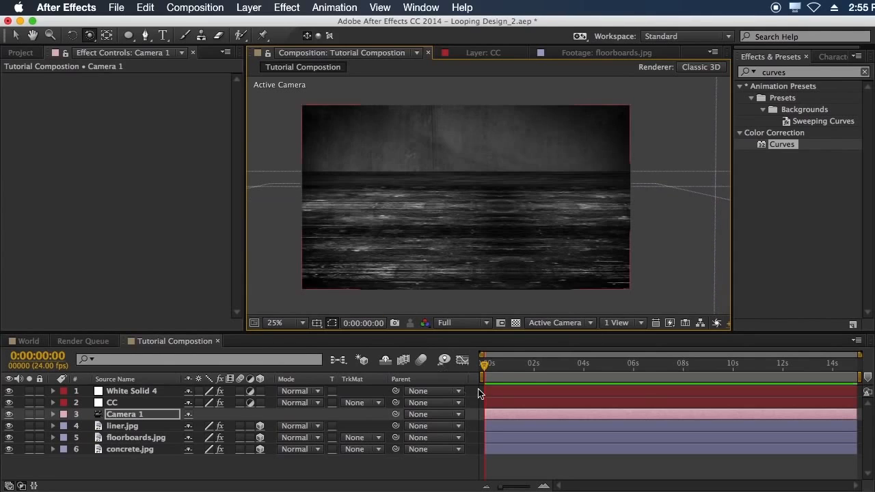
key(super+s)
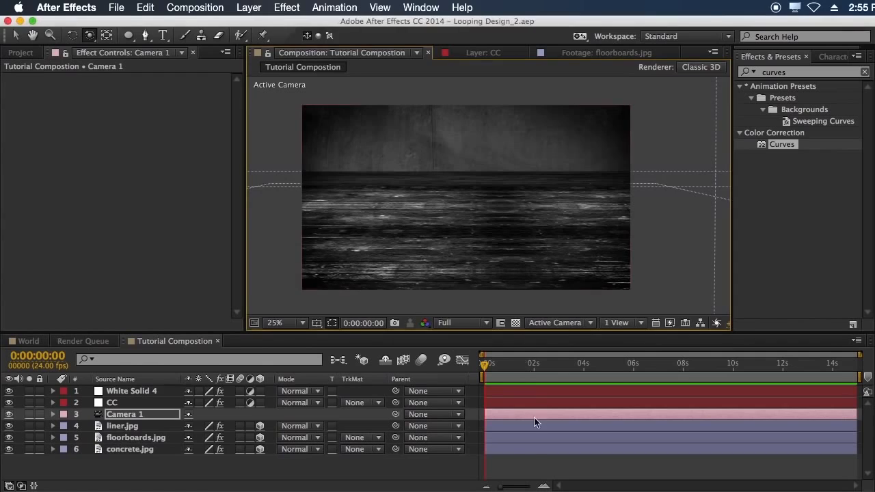
click(518, 466)
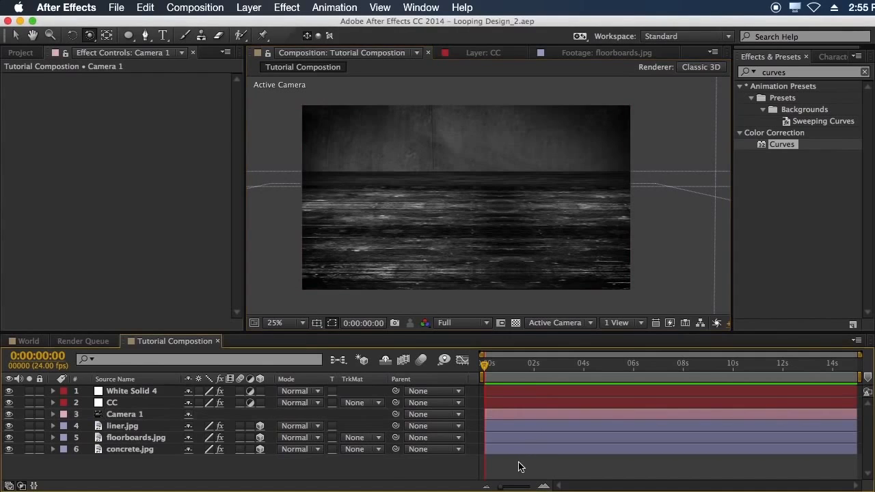
Create a white Point light at 100% intensity with no falloff and no shadow casting in Tutorial Compostion.
click(254, 10)
mouse_move(275, 25)
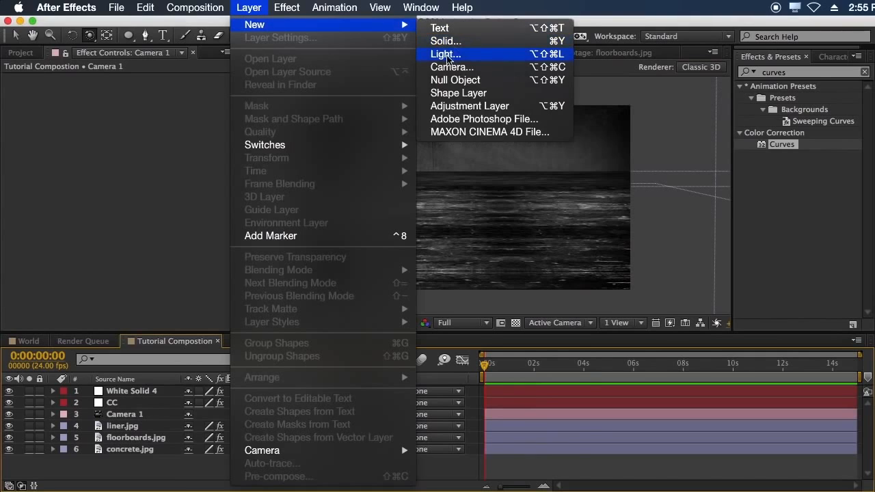
click(447, 54)
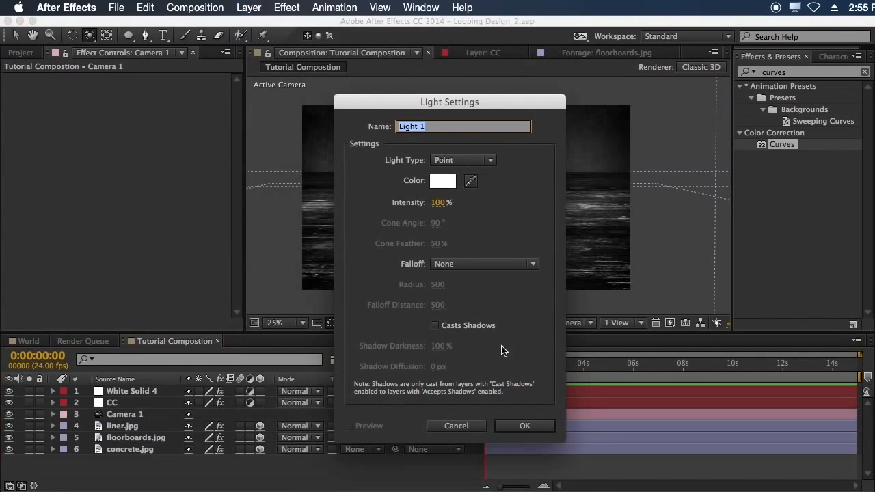
click(518, 426)
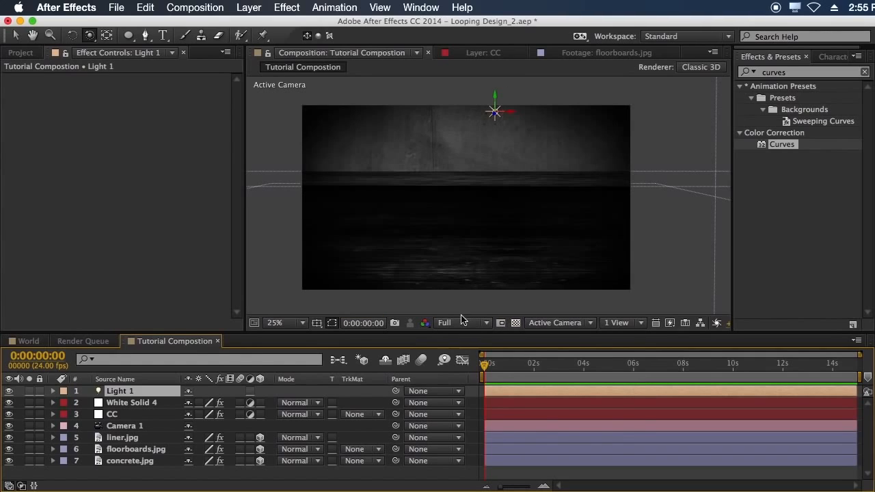
Using the Right view, move Light 1 closer to the wall and slightly higher, return to Active Camera, and save the project.
click(578, 323)
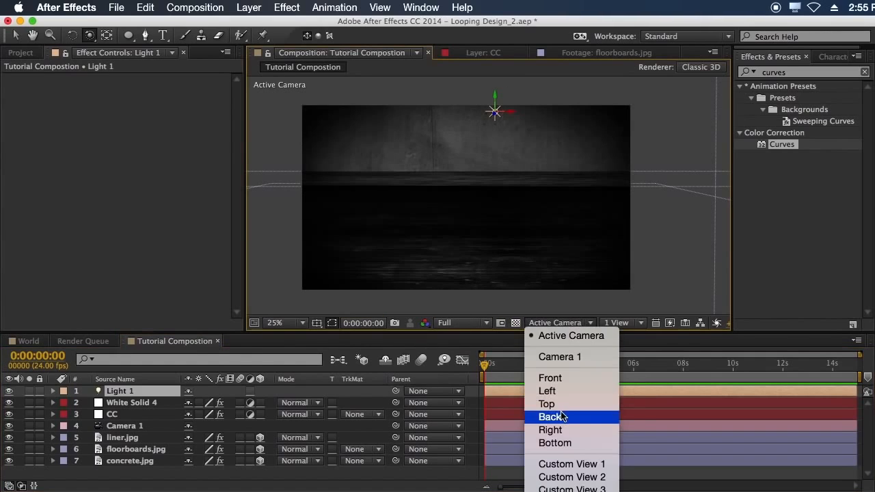
click(562, 430)
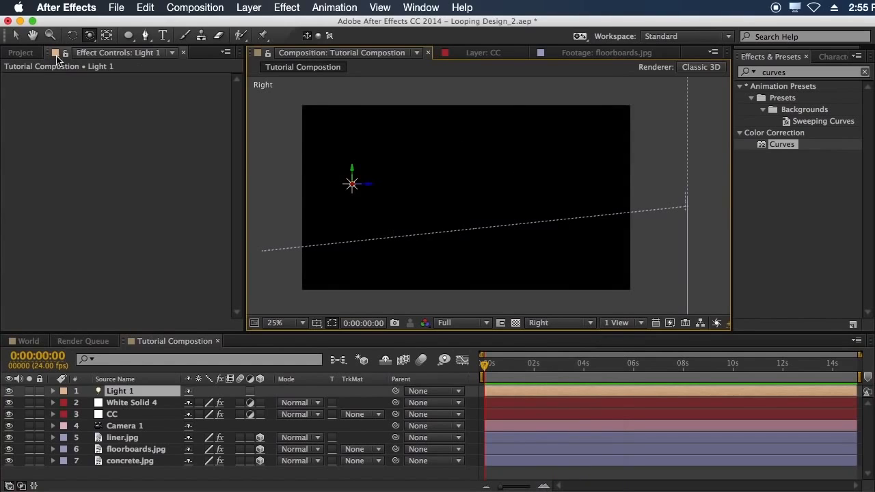
click(15, 35)
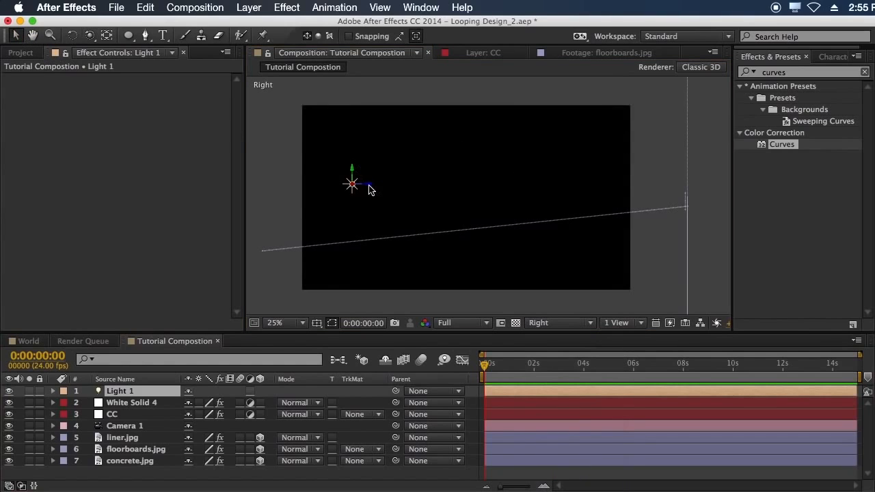
drag(367, 185, 495, 161)
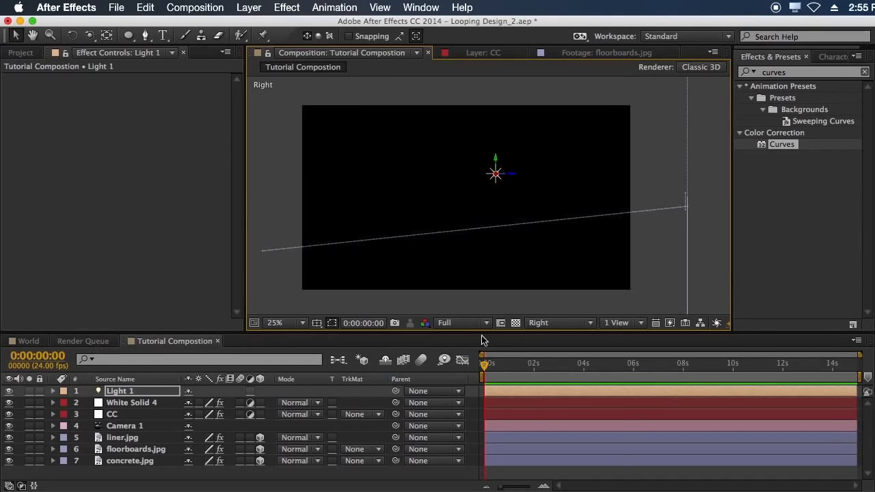
click(571, 325)
click(566, 281)
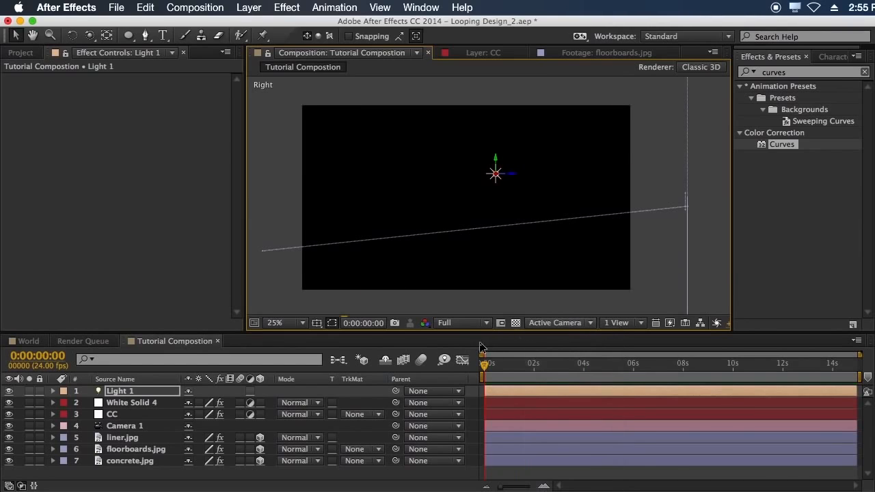
key(super+s)
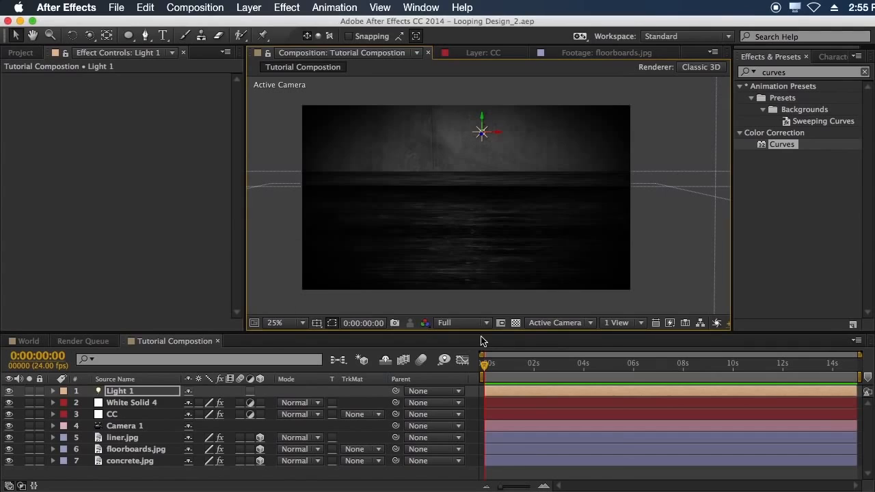
Lower Light 1 to just above the base of the wall and raise its intensity to 408%.
drag(484, 110, 481, 166)
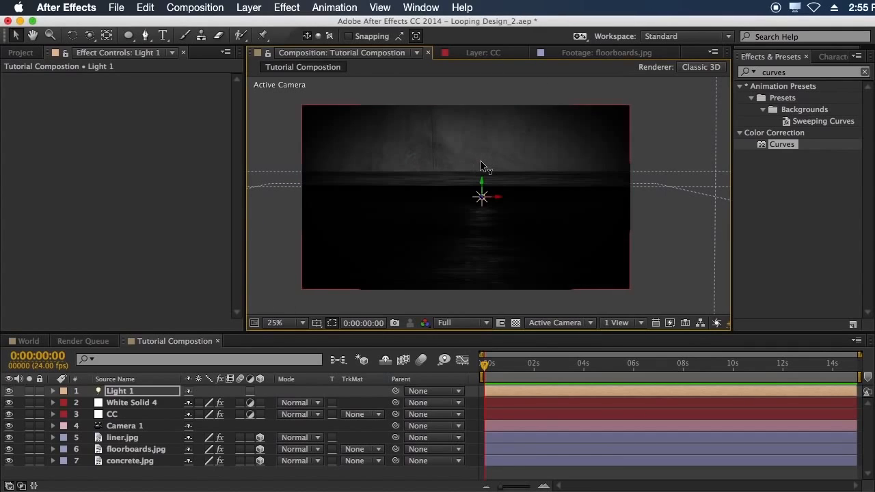
drag(482, 147, 481, 139)
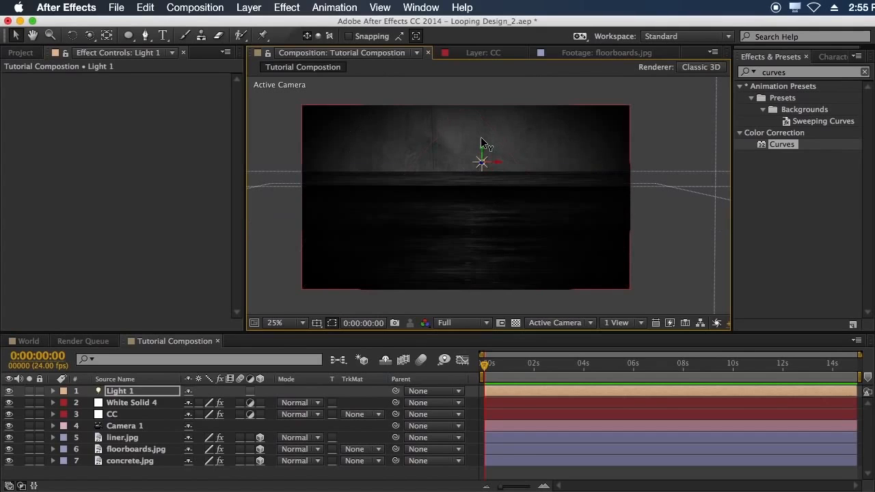
key(t)
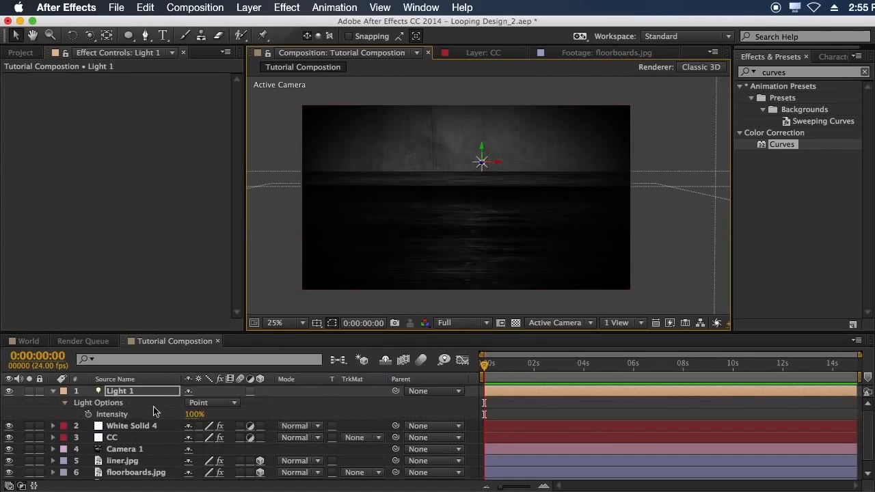
key(t)
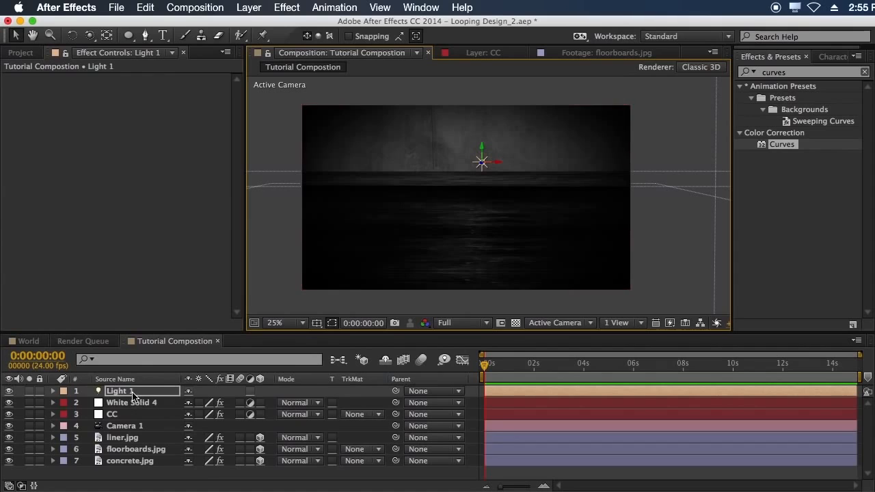
key(t)
drag(198, 415, 357, 400)
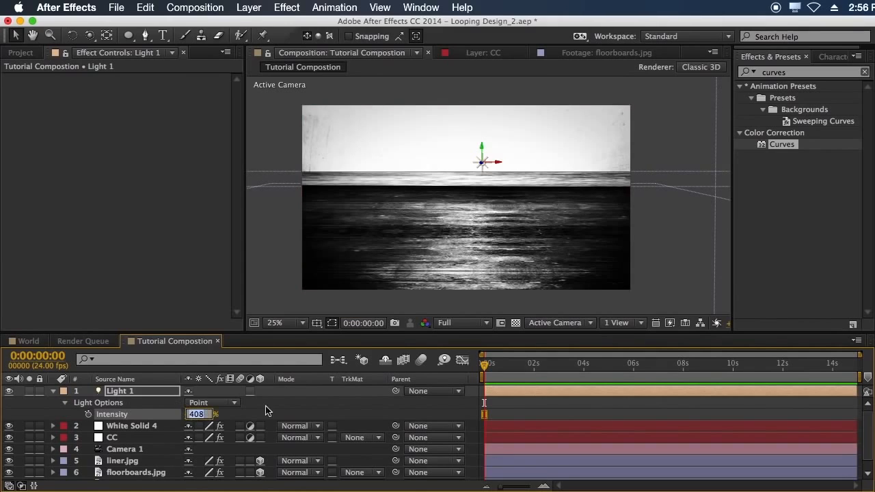
Reselect Light 1 and push it along Z closer to the concrete wall to concentrate its glow there.
click(461, 206)
click(164, 123)
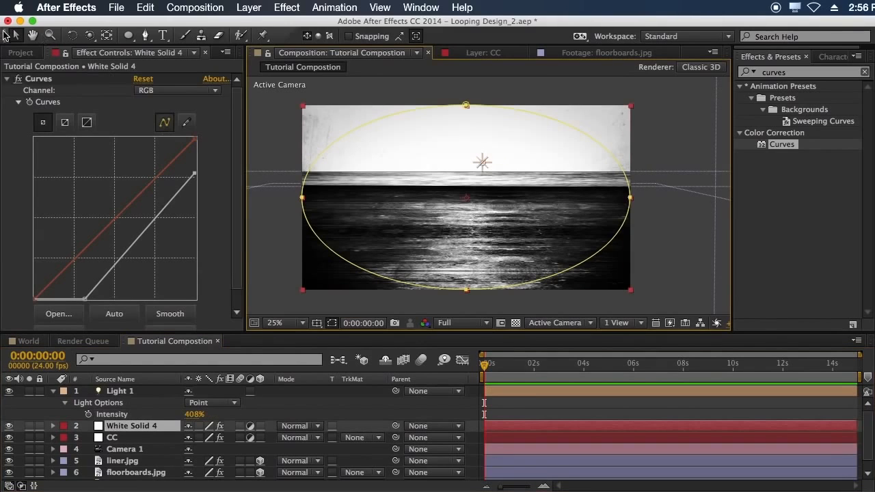
click(481, 164)
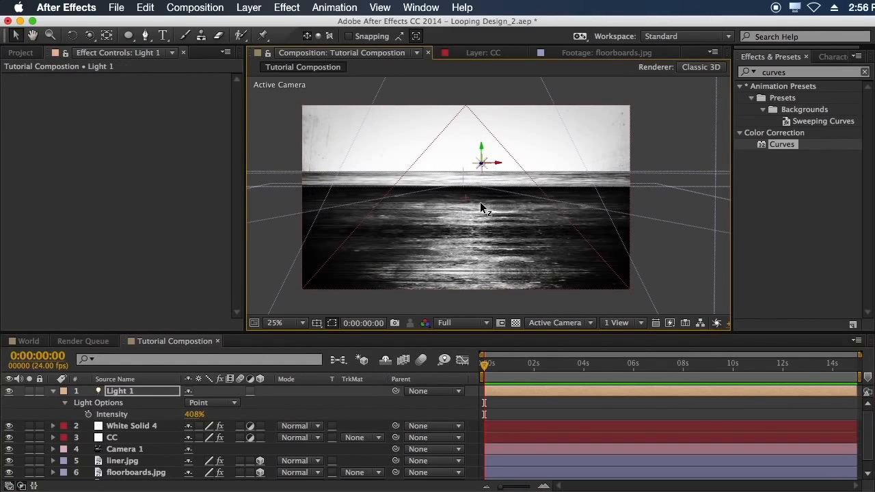
drag(480, 203, 450, 272)
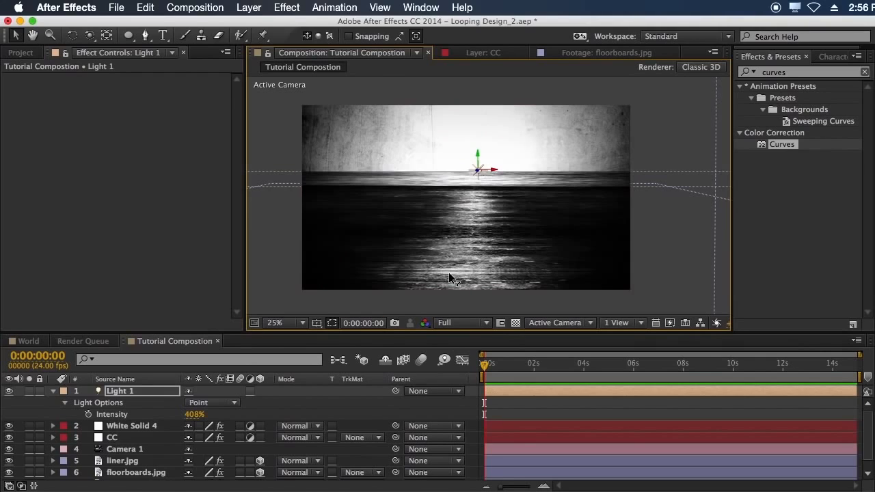
Set Light 1's intensity to 350% and save the project.
click(195, 414)
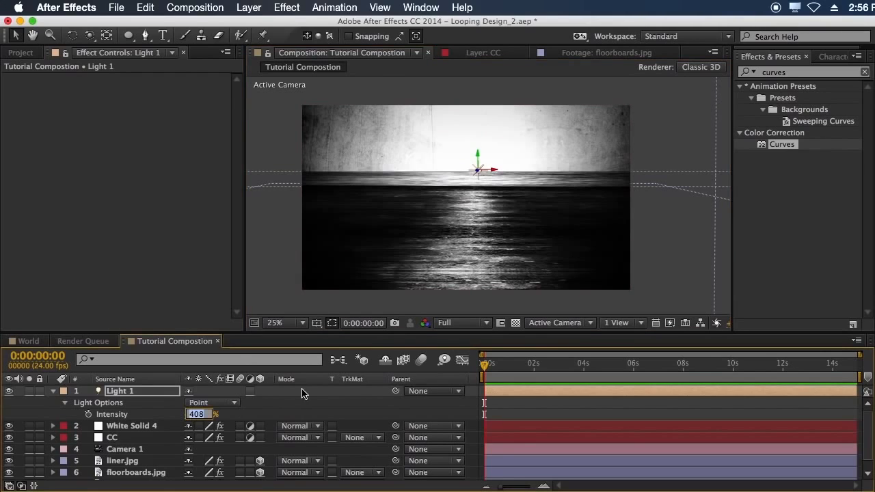
text(350)
key(Return)
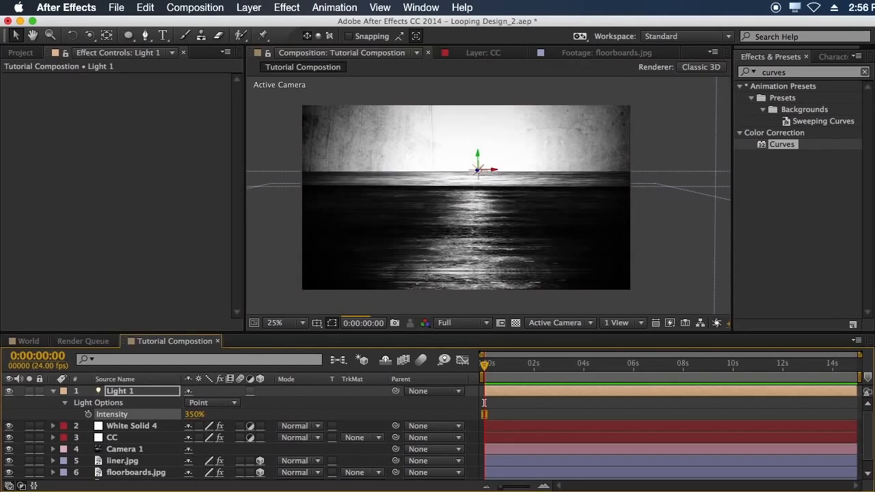
key(super+s)
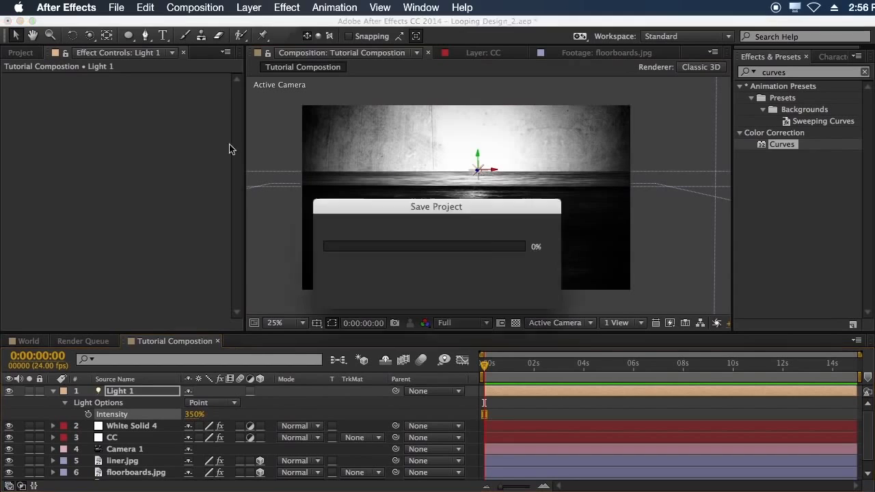
Shift Light 1 slightly left, pull it back from the wall using the Right view, and adjust its height in Active Camera to the wall's lower part.
drag(492, 170, 473, 161)
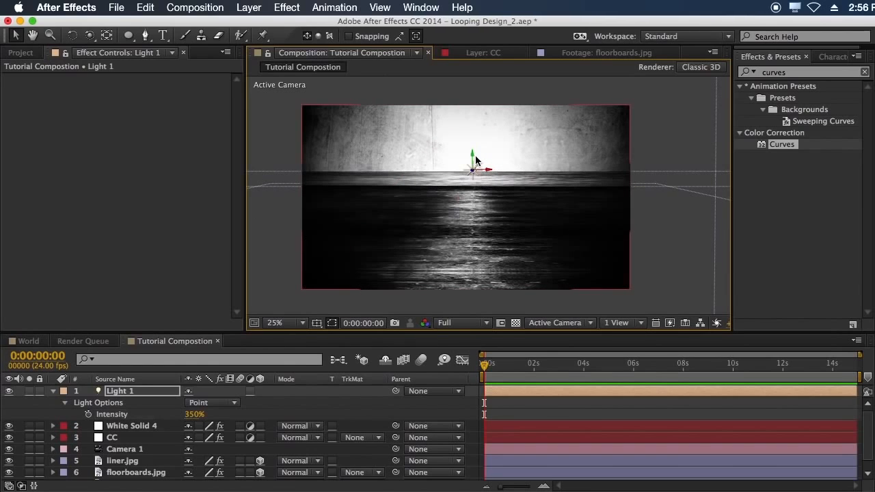
click(561, 323)
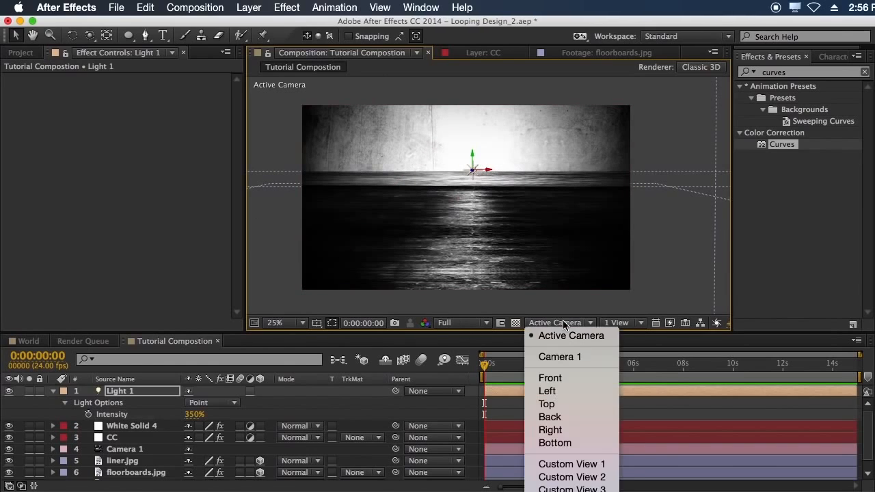
click(550, 429)
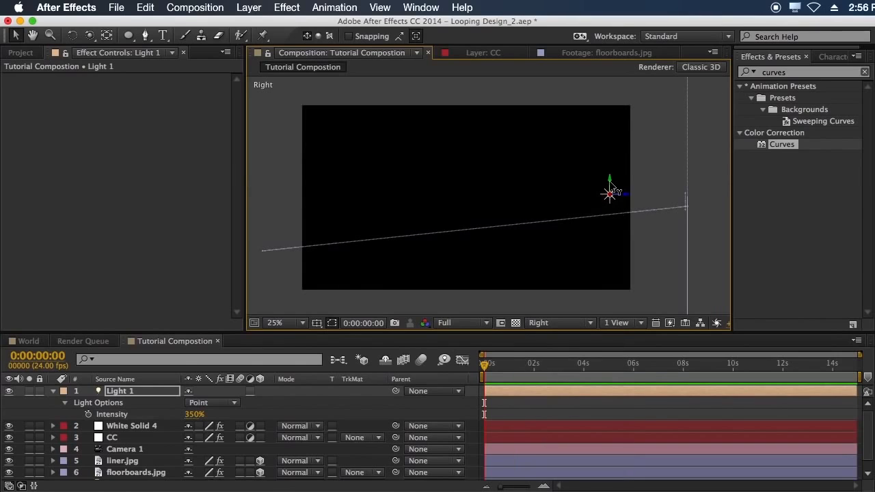
drag(610, 184, 503, 156)
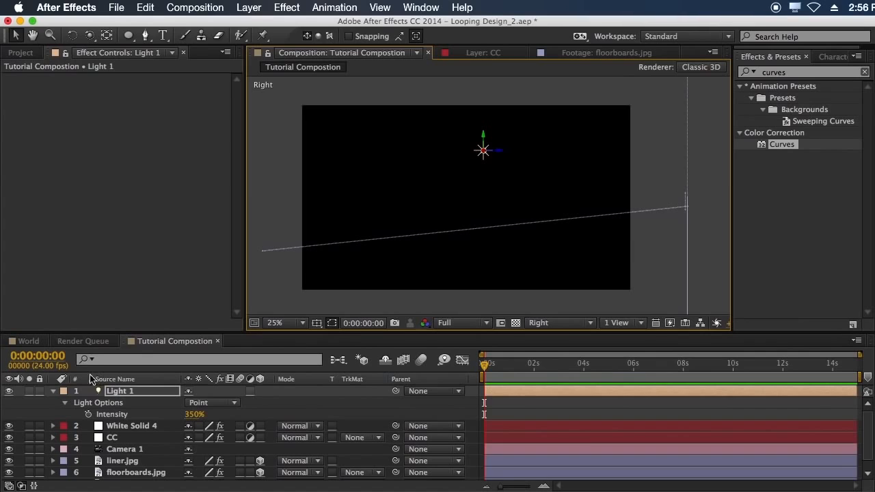
click(471, 323)
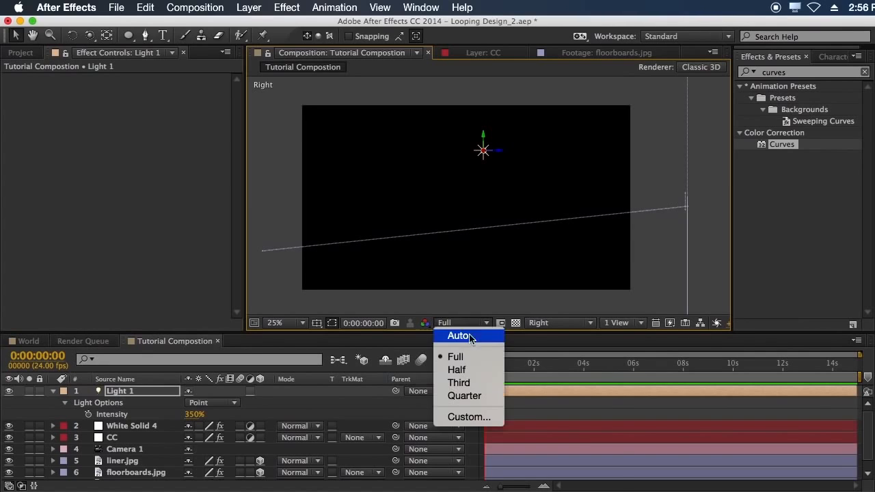
click(550, 323)
click(554, 335)
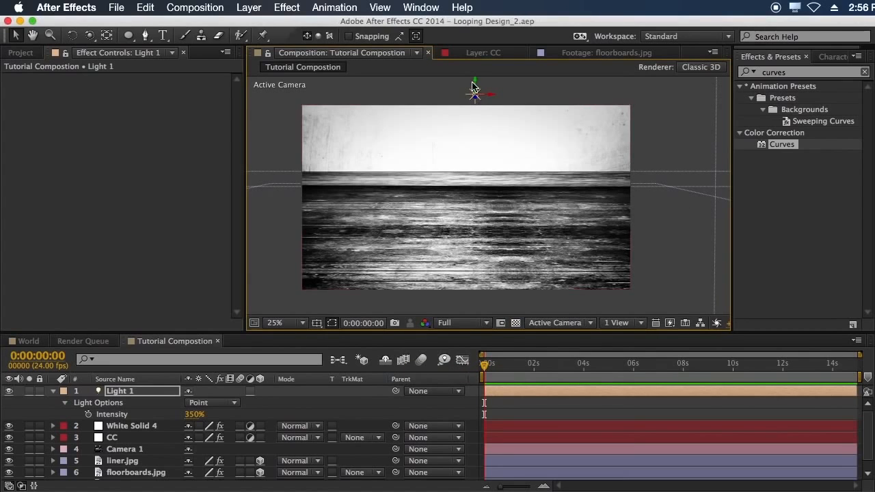
drag(477, 116, 478, 123)
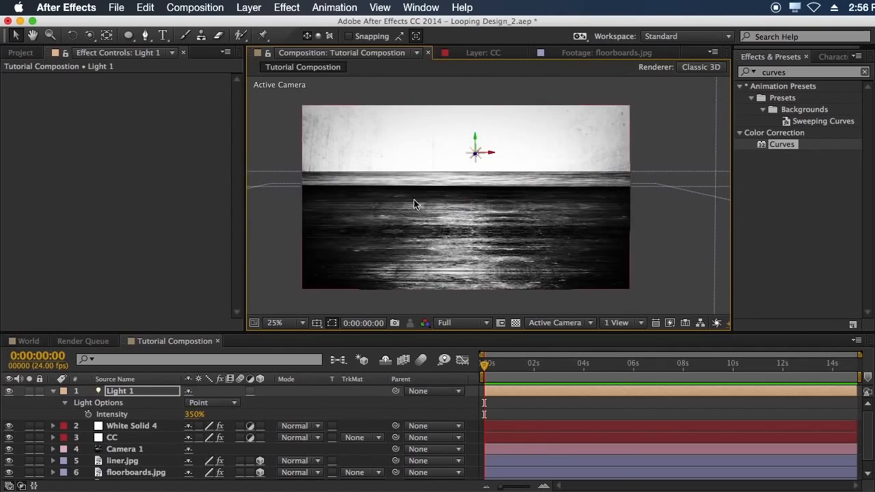
Darken concrete.jpg by lowering the white endpoint of its Curves to about a third of the output range.
scroll(231, 402, down, 1)
click(140, 473)
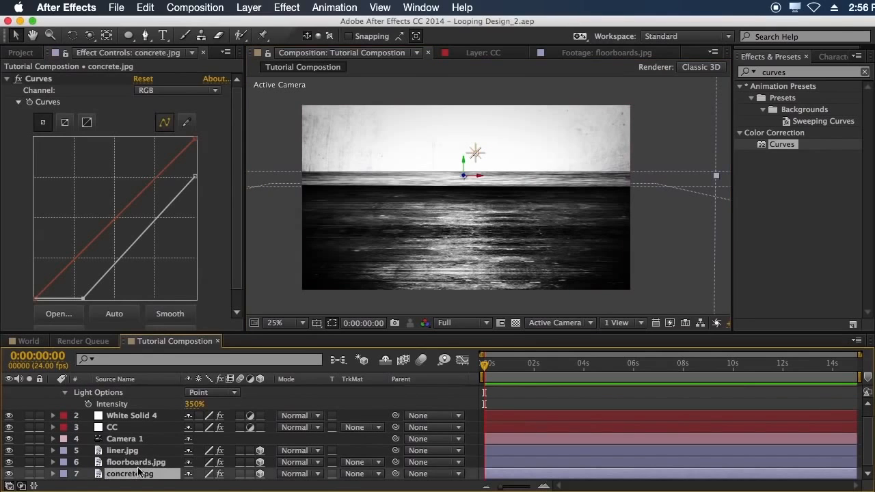
drag(196, 177, 200, 247)
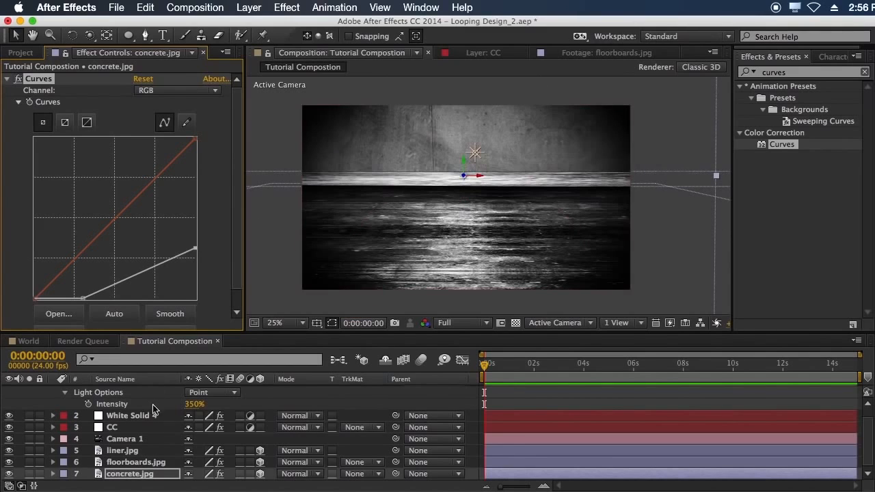
Darken liner.jpg with Curves by lowering its white endpoint to about a quarter of the output range and moving its black point past mid-input.
click(132, 451)
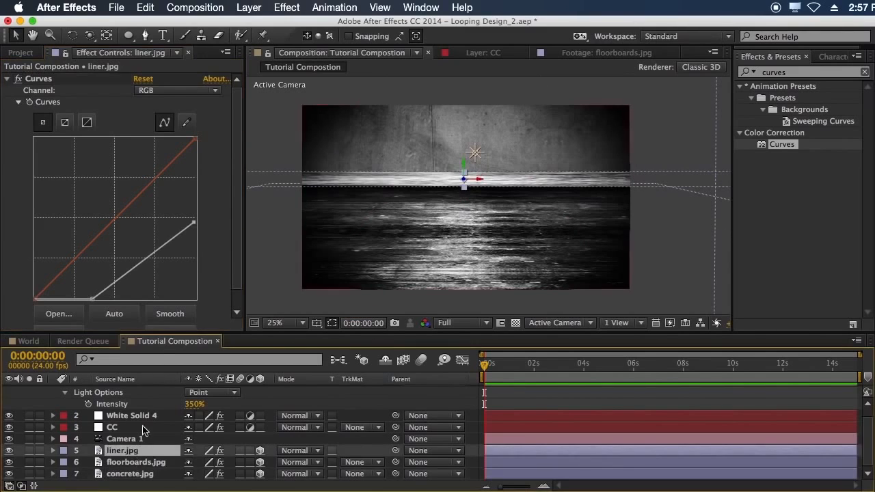
drag(194, 223, 196, 254)
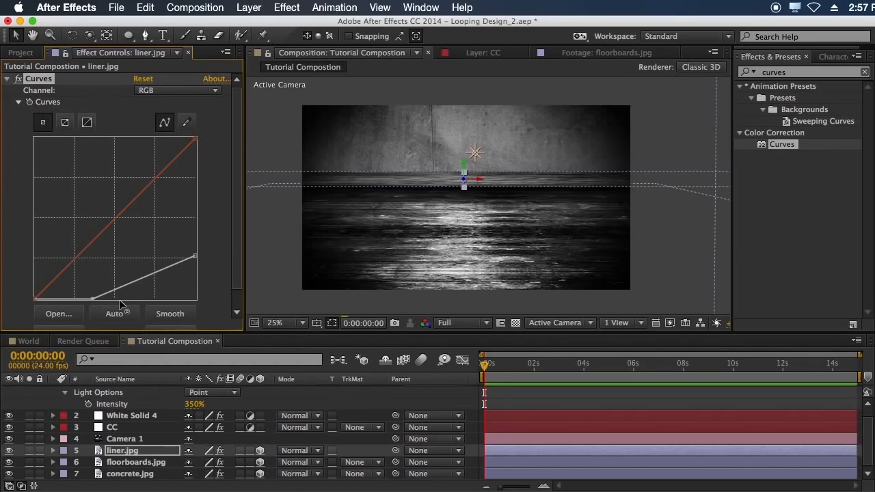
drag(120, 302, 128, 304)
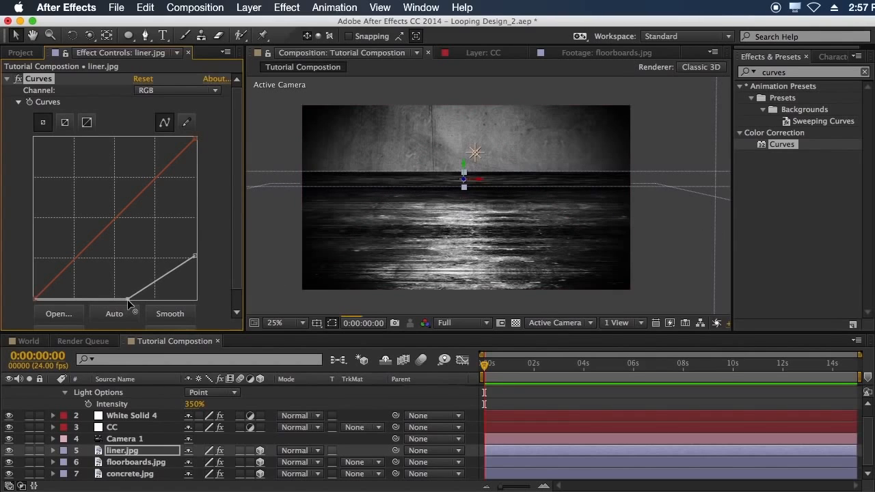
Deselect all layers, save the project, and collapse Light 1's properties.
click(537, 403)
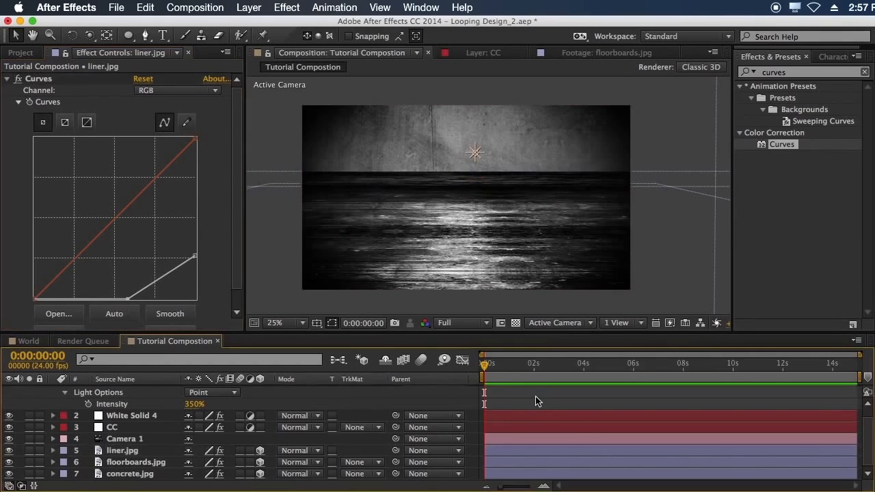
key(super+s)
scroll(34, 396, up, 2)
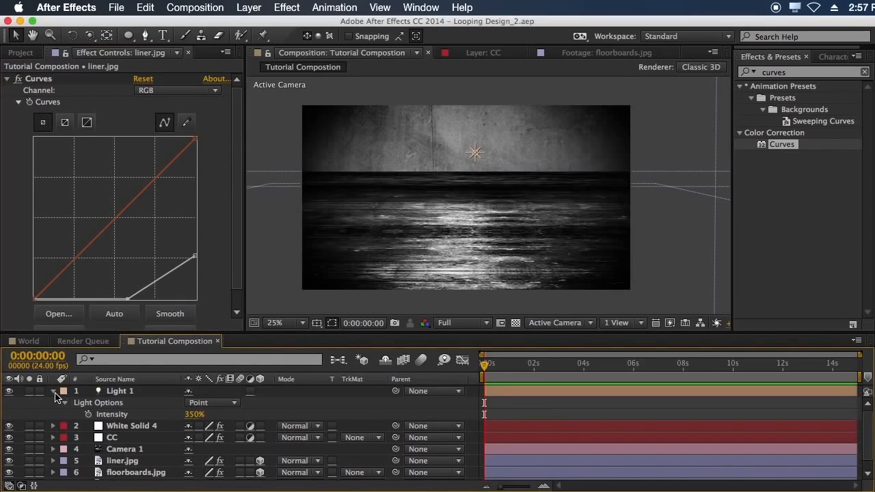
click(54, 392)
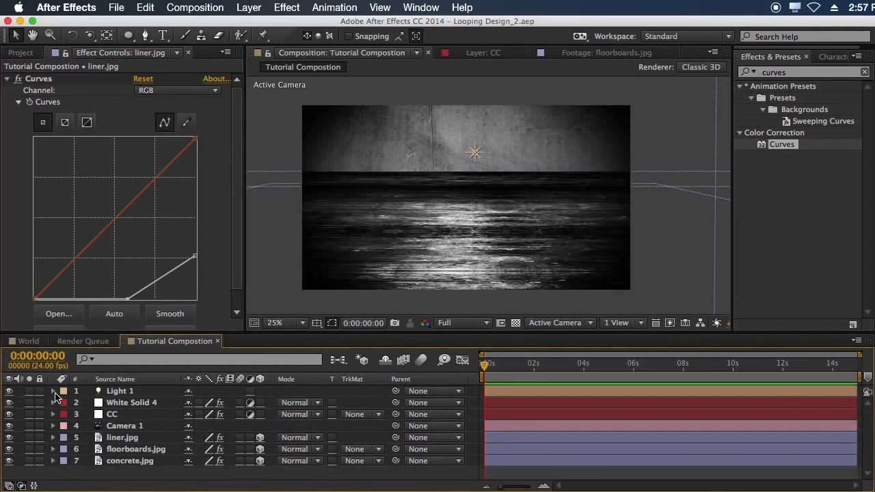
Add a full name as a white two-line 218 px title, on a 3D text layer directly below Camera 1.
key(super+t)
drag(321, 139, 600, 263)
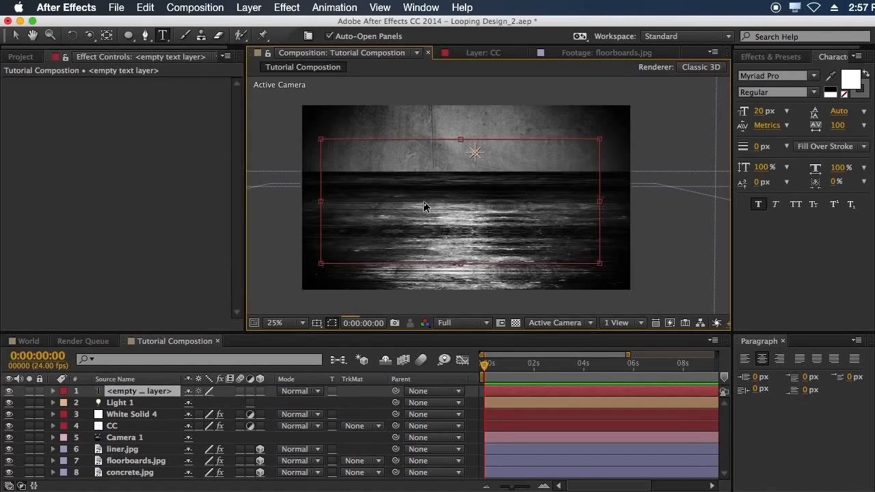
key(super+a)
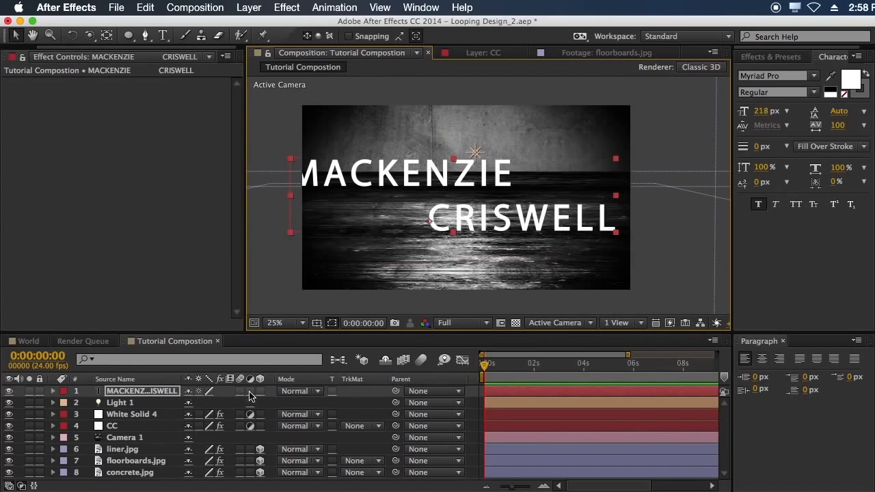
drag(157, 395, 151, 442)
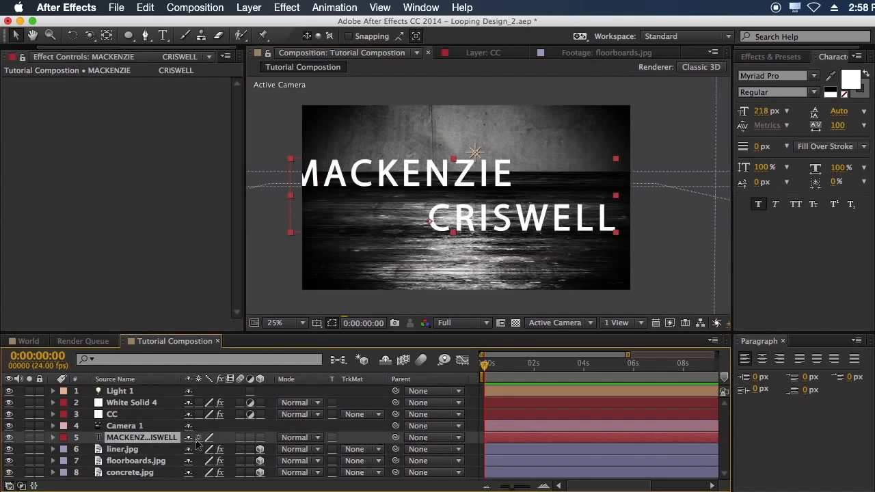
click(260, 438)
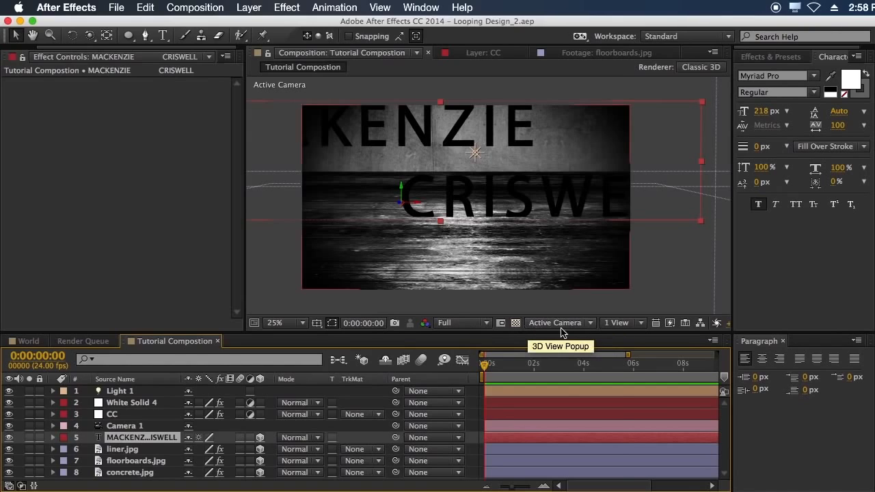
In the Right view, set the text layer's X Rotation to -84° and lower it until it lies on the floor line.
click(590, 328)
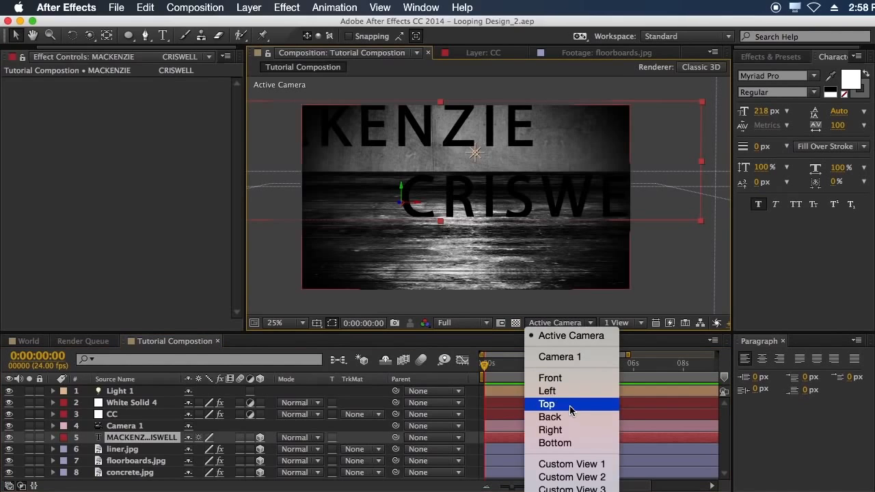
click(555, 430)
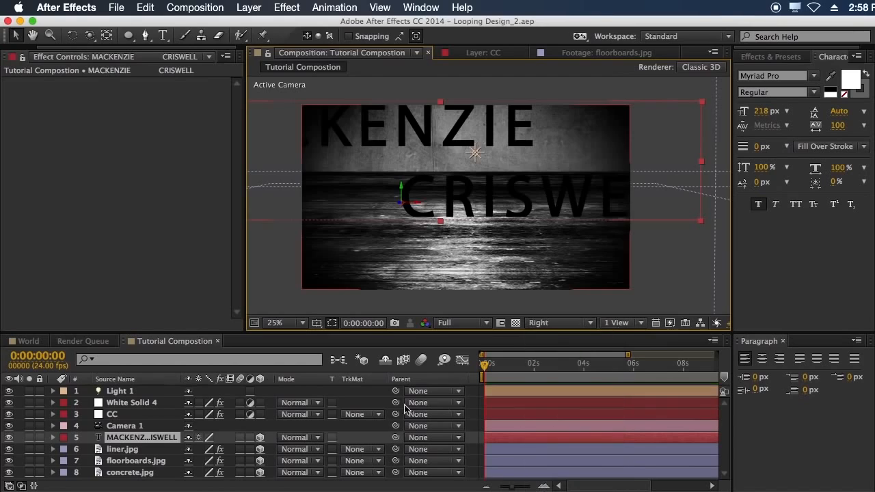
key(r)
drag(204, 415, 157, 417)
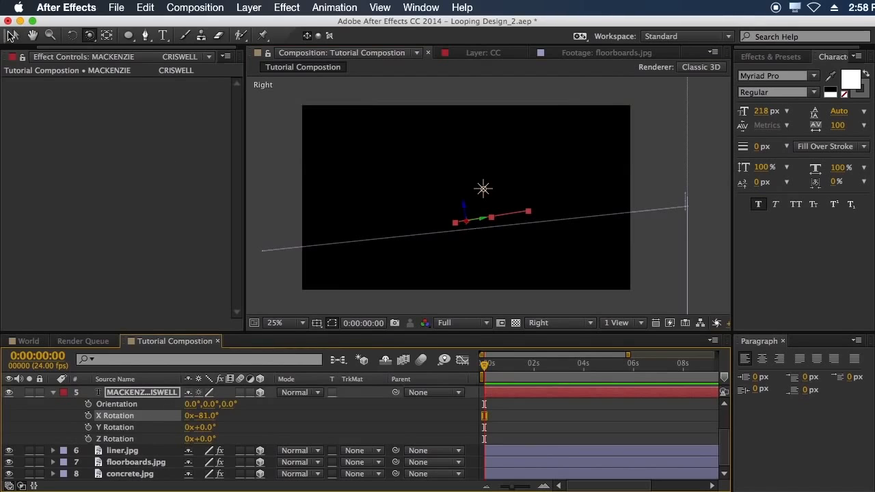
click(11, 36)
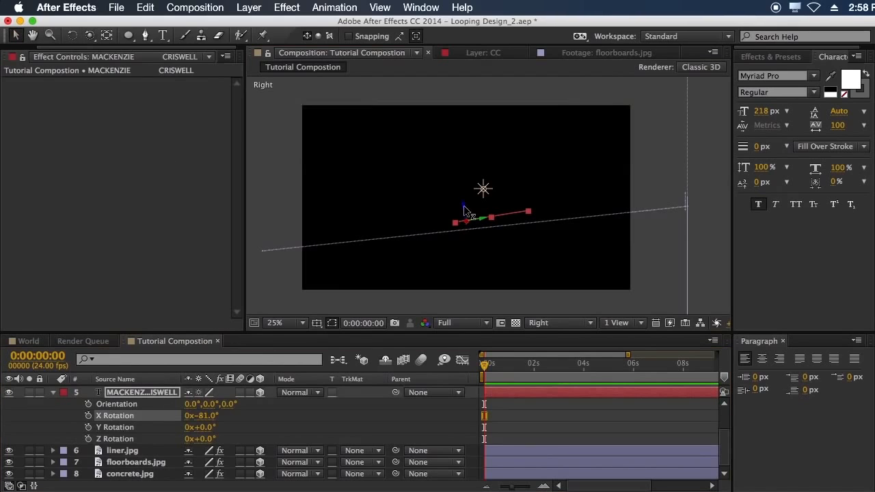
drag(463, 206, 463, 215)
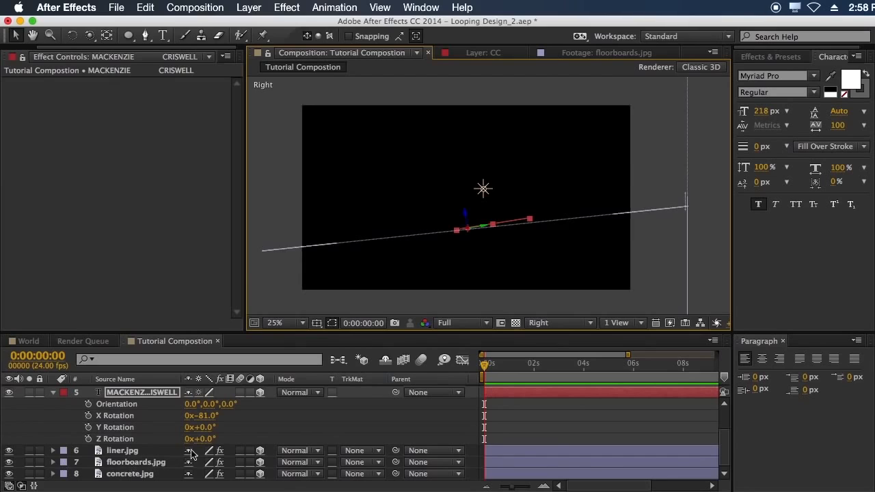
drag(210, 415, 207, 416)
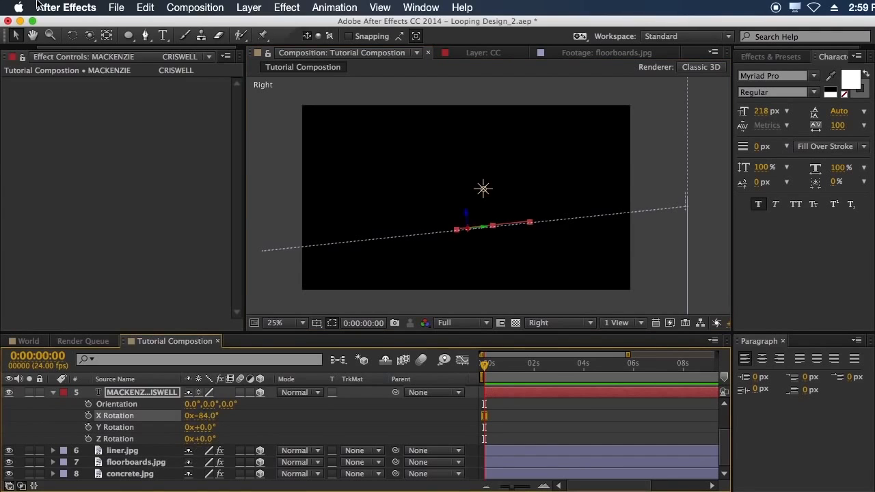
click(465, 218)
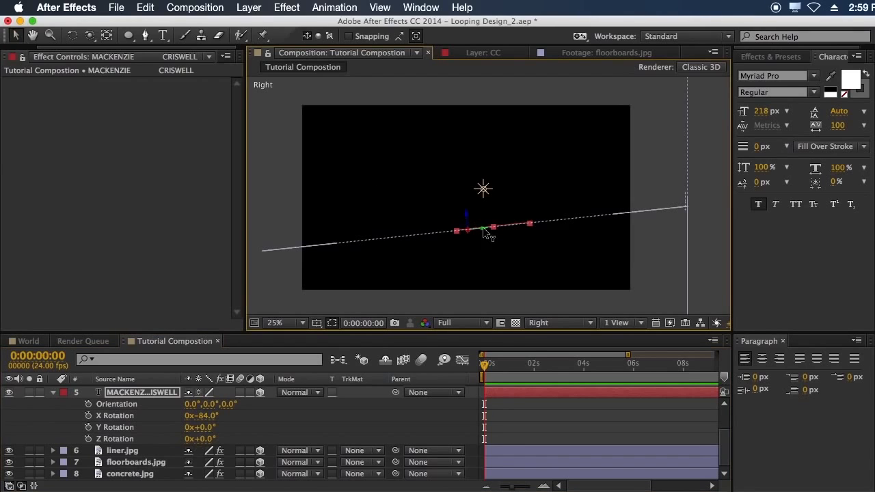
Slide the text along the floor away from the wall, return to Active Camera and set its Scale to 48%.
drag(482, 232, 388, 241)
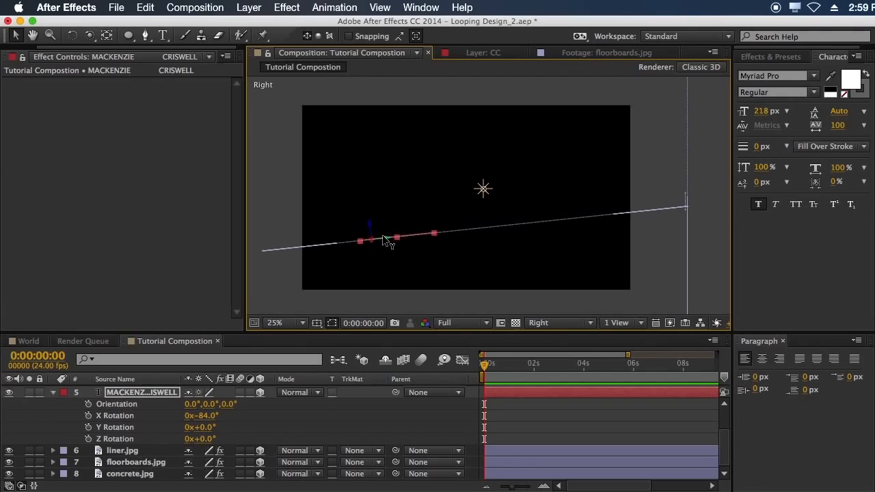
click(557, 323)
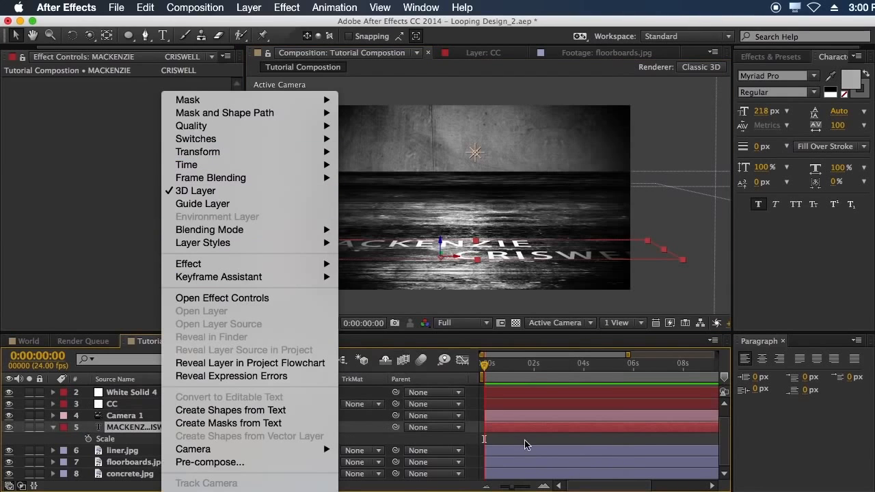
click(526, 445)
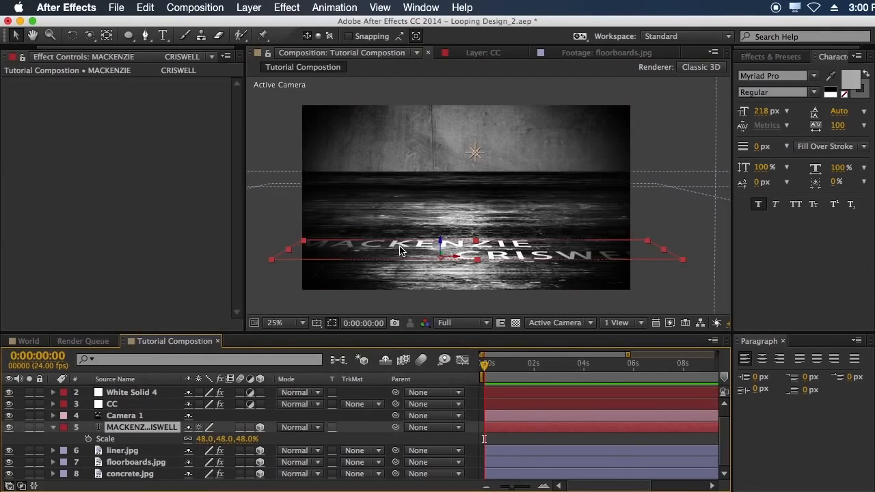
Check the title layer in the World composition and set the text layer's blending mode in Tutorial Compostion to Overlay.
click(29, 341)
key(period)
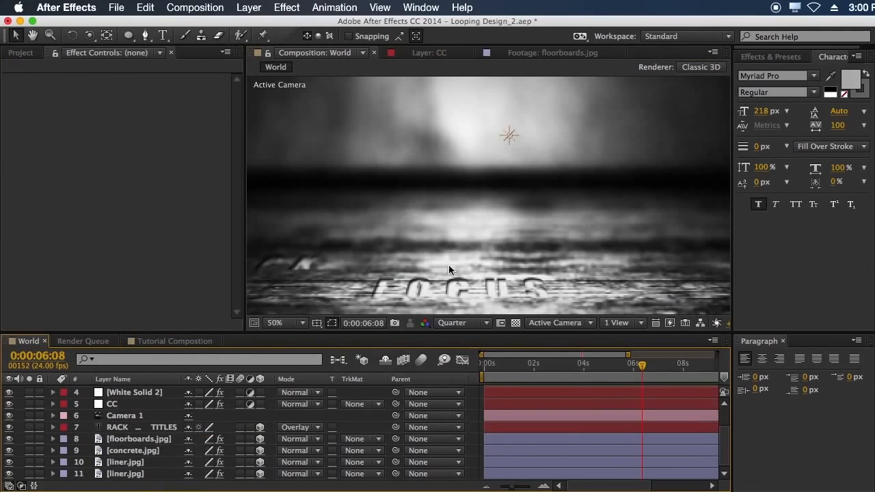
click(174, 341)
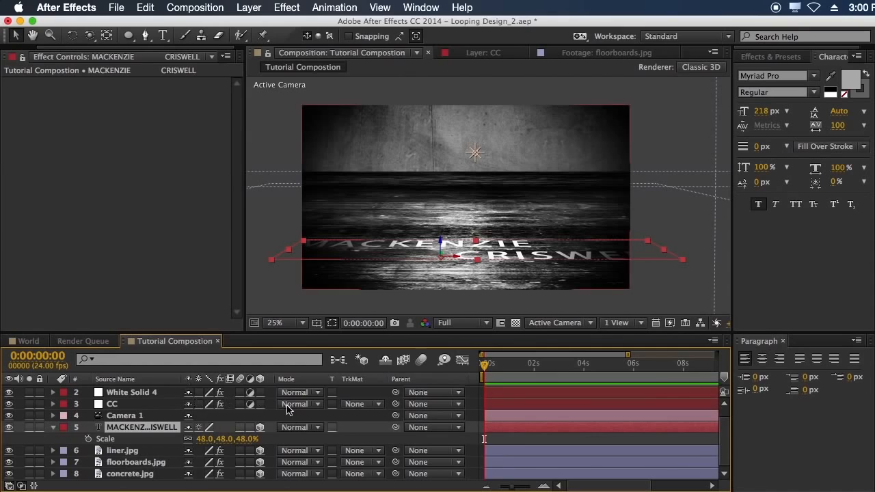
click(297, 429)
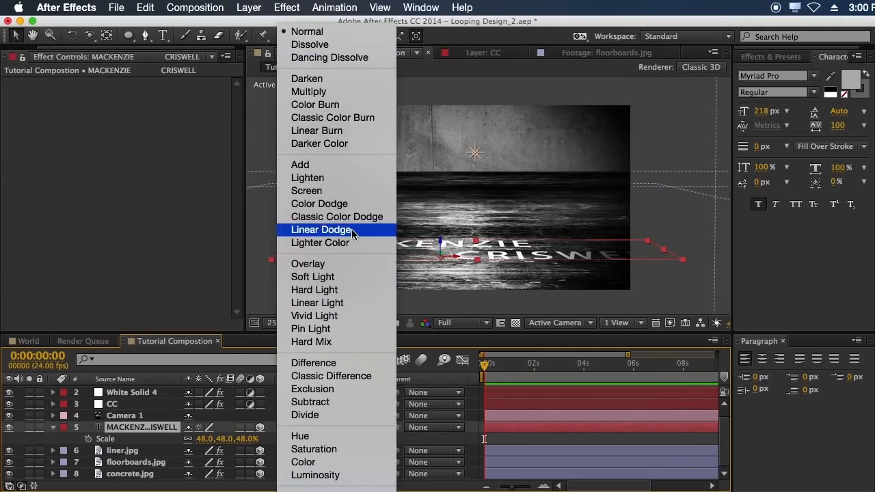
click(338, 91)
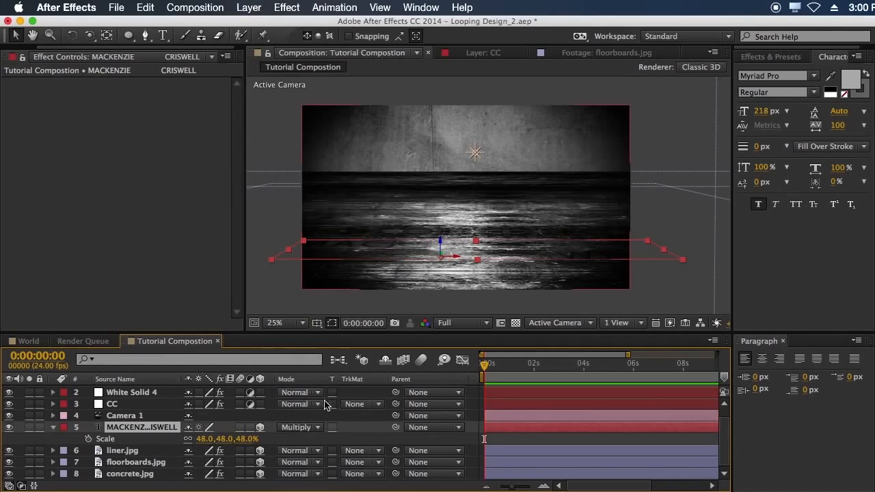
click(299, 428)
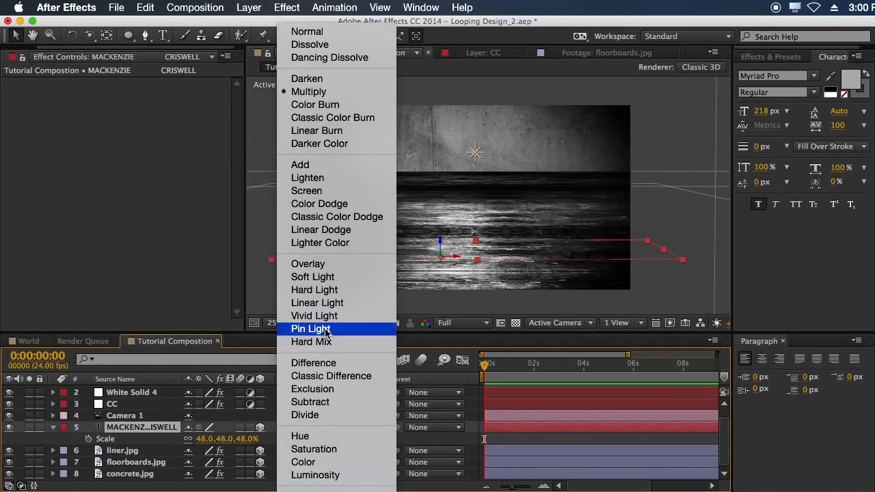
click(323, 264)
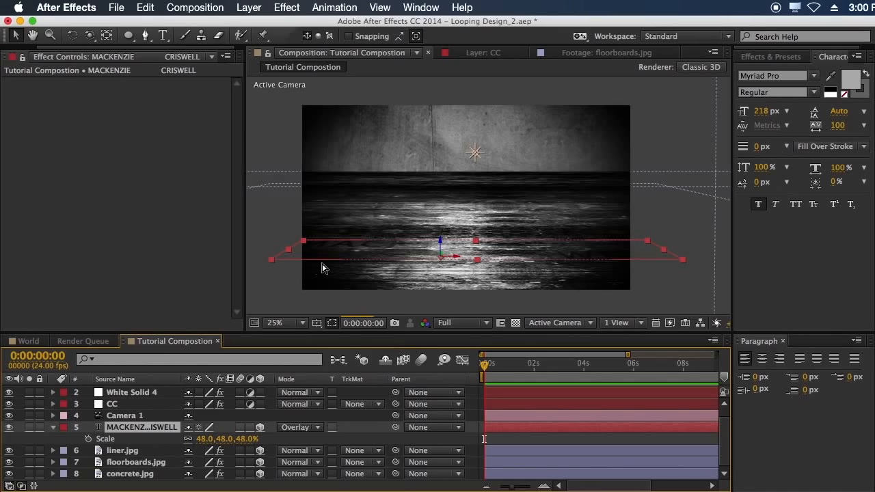
Undo the Inner Glow on the text layer and apply an Inner Shadow layer style instead.
right_click(153, 432)
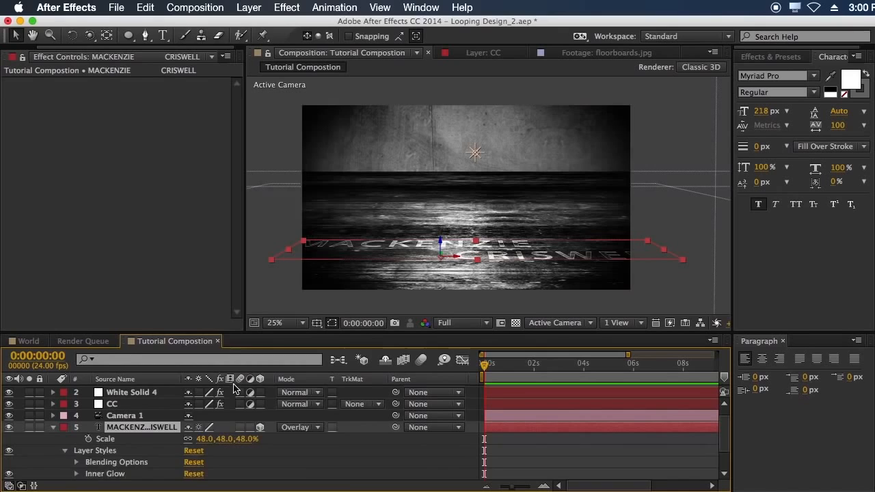
key(super+z)
right_click(170, 428)
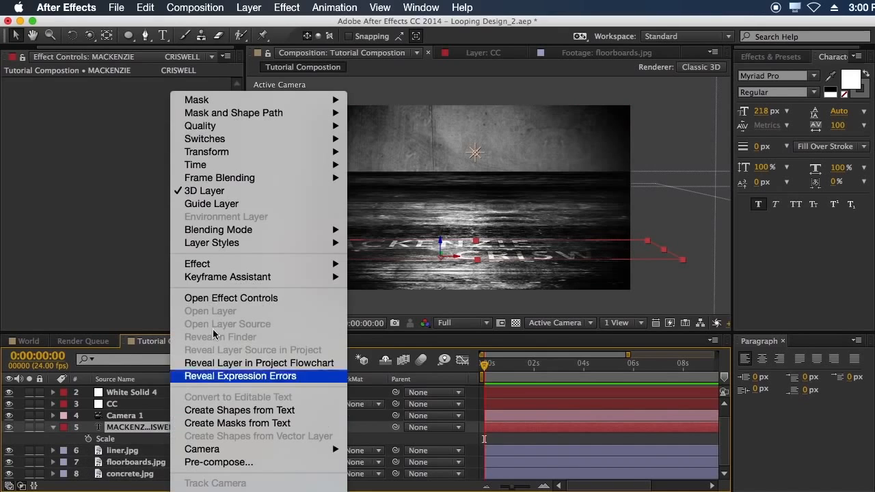
mouse_move(289, 243)
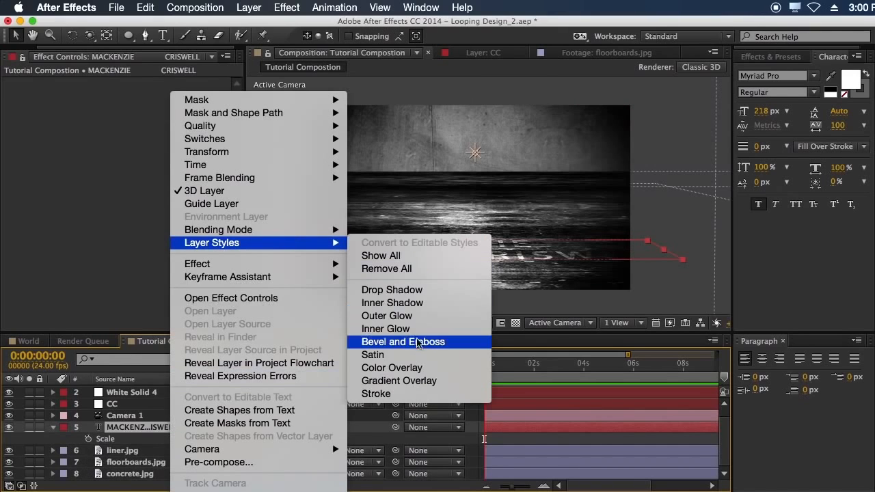
click(401, 302)
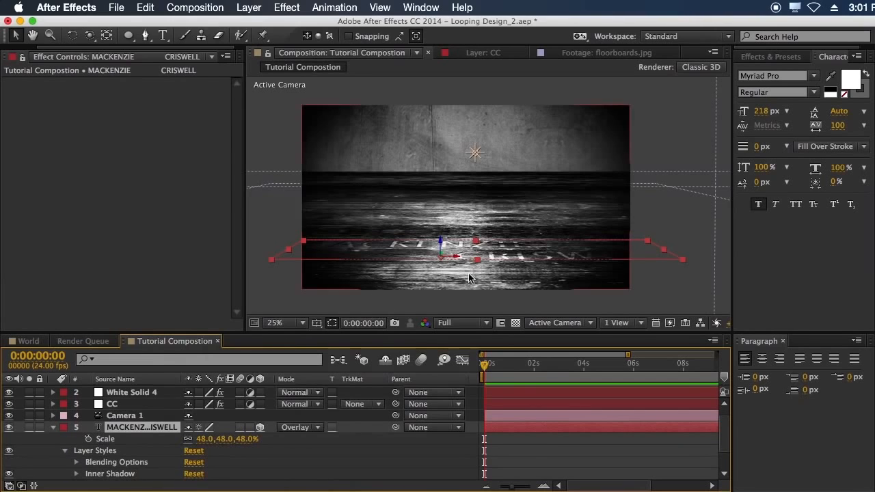
scroll(469, 278, up, 1)
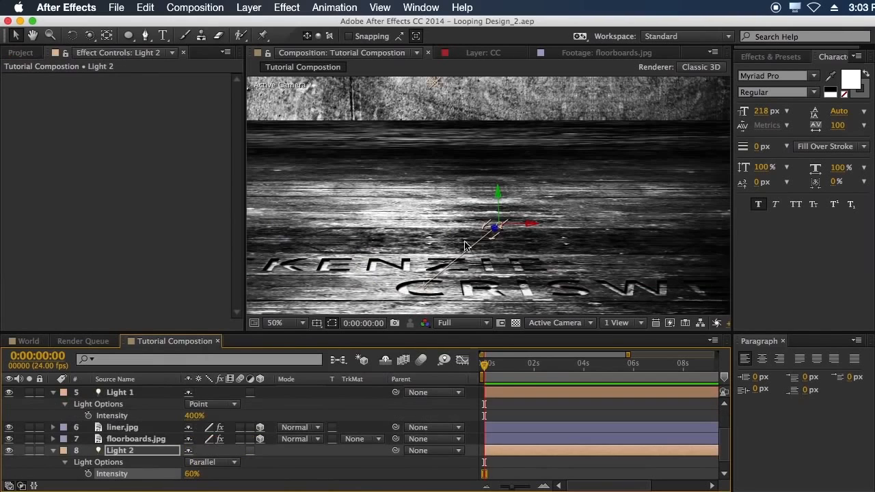
Collapse the properties of Light 1 and Light 2 in the timeline.
drag(452, 234, 567, 227)
click(526, 396)
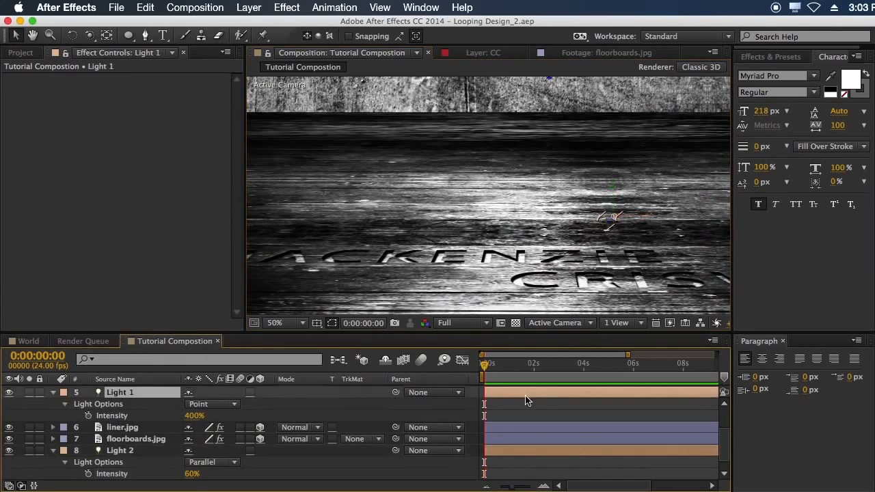
click(53, 393)
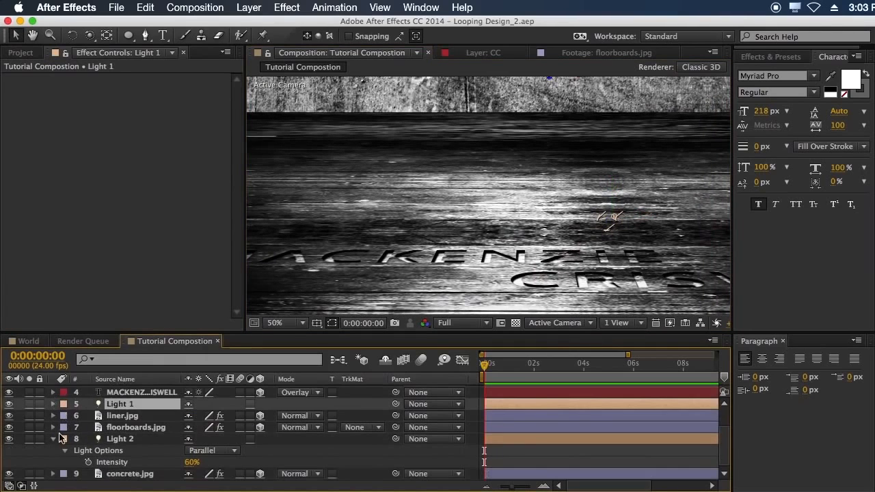
click(54, 442)
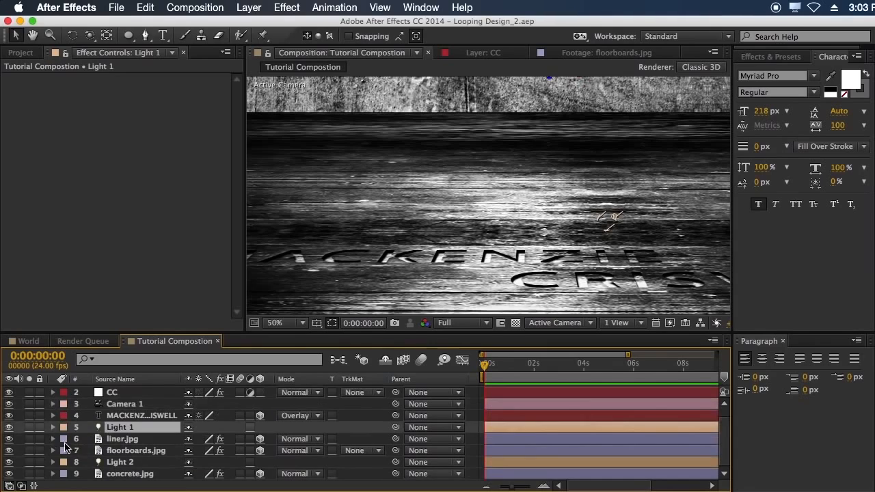
Set starting keyframes for Camera 1's Point of Interest and Position at 0:00:00:00.
click(103, 406)
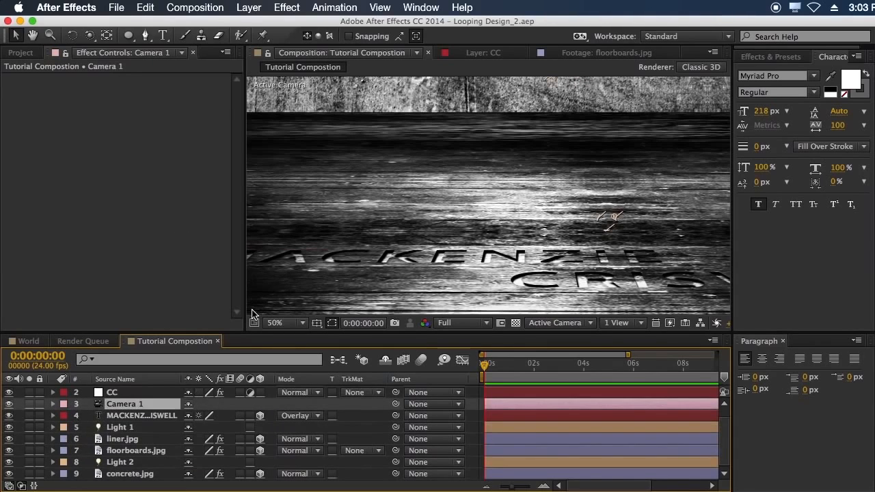
click(53, 404)
click(65, 416)
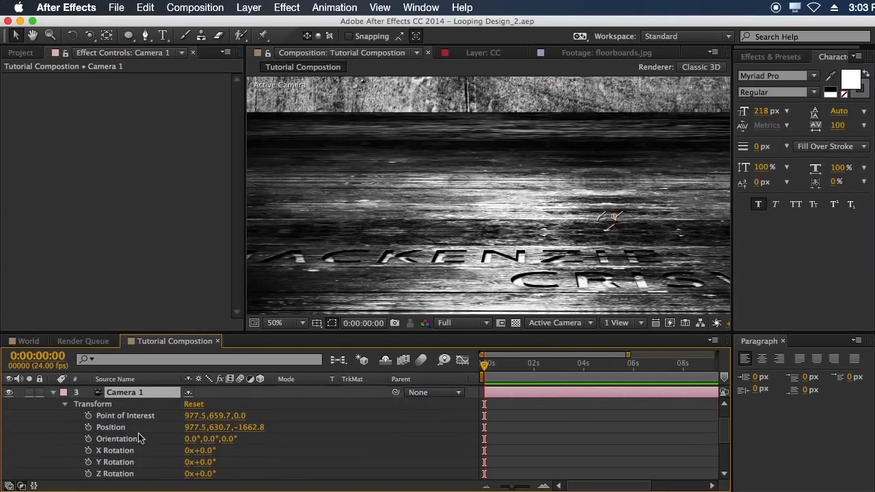
click(88, 416)
click(88, 428)
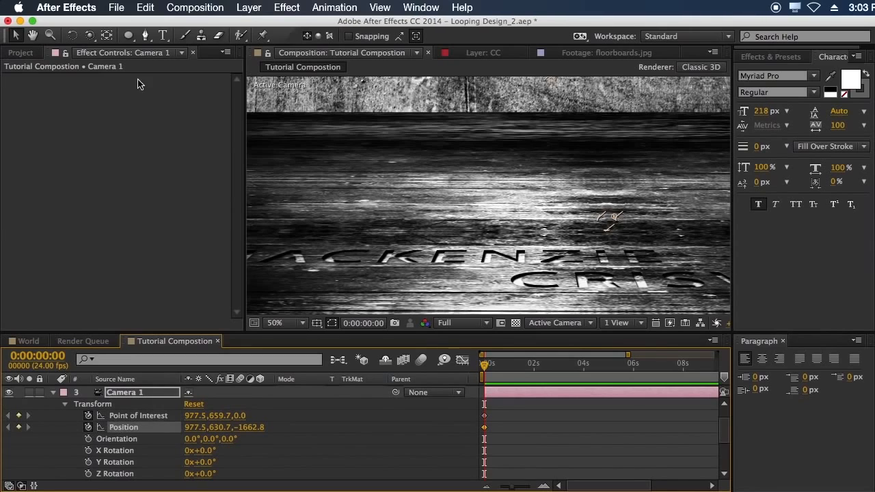
Show the full composition duration in the timeline, go to 0:00:14:23 and close the Paragraph panel.
drag(511, 487, 497, 488)
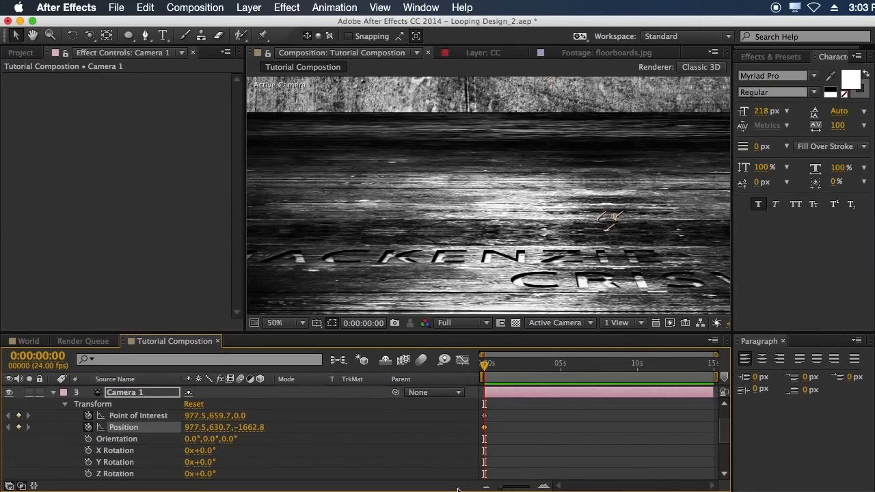
drag(650, 366, 832, 354)
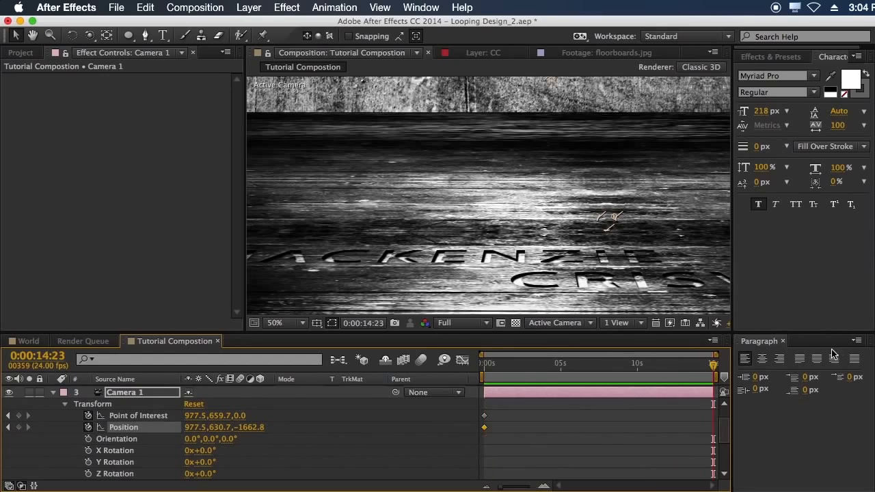
click(783, 341)
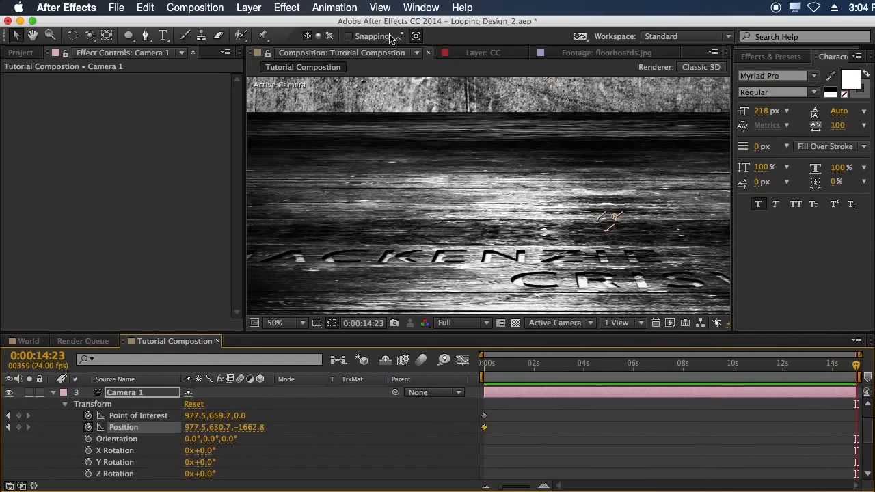
Track Camera 1 sideways to the right with the Track XY Camera tool, to about X 1453.9, past the end of the title.
click(91, 39)
drag(90, 39, 194, 71)
scroll(377, 210, down, 2)
drag(560, 212, 428, 212)
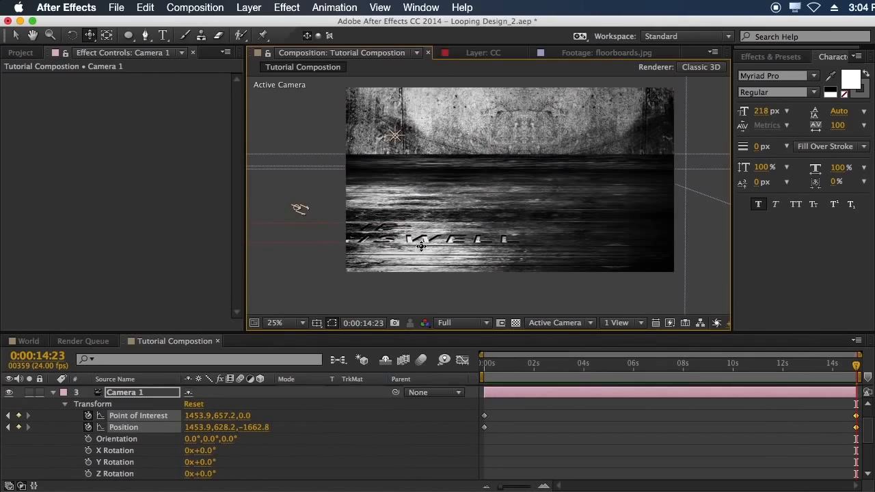
Return to 0:00:00:00, collapse Camera 1's Transform properties and expand its Camera Options.
drag(518, 360, 466, 378)
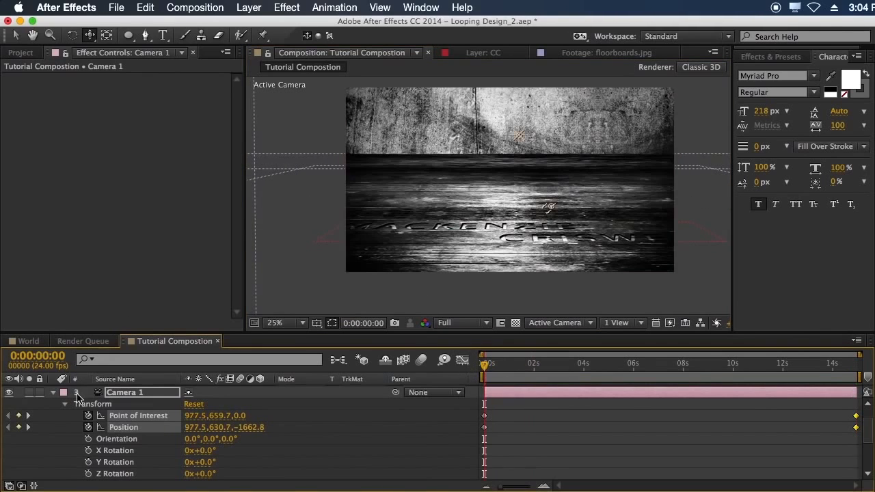
click(65, 405)
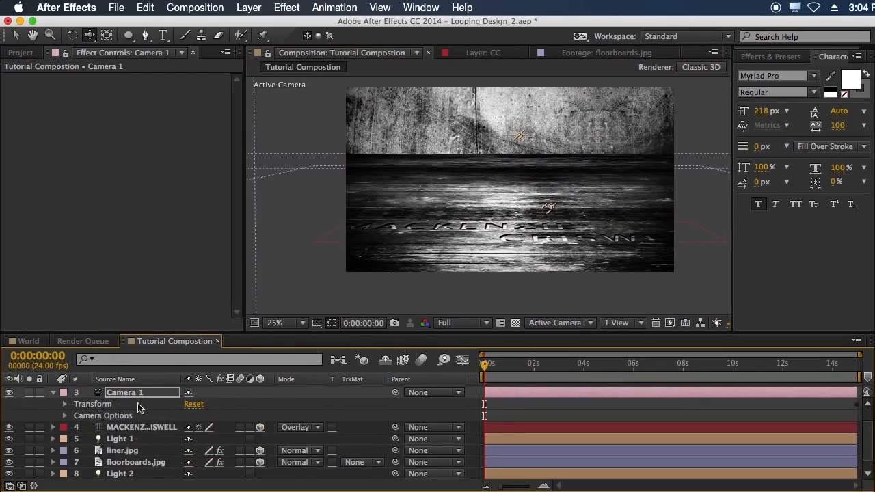
click(63, 416)
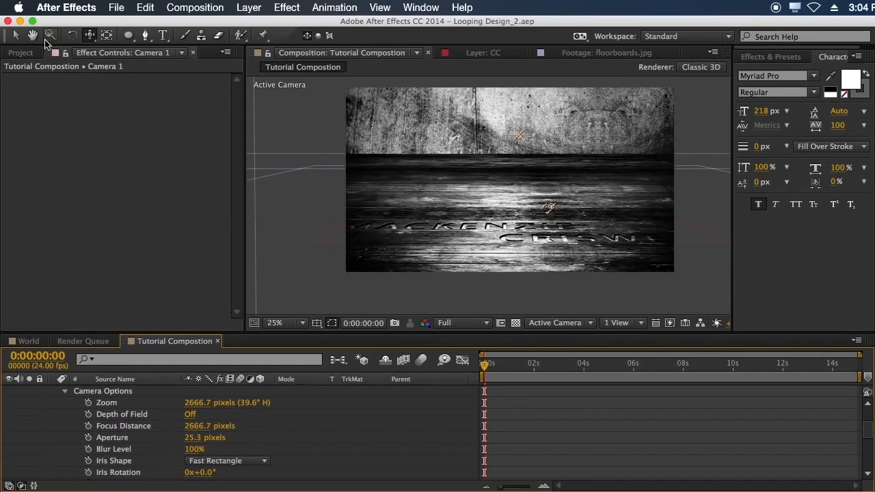
Turn on Depth of Field for Camera 1 and set its Blur Level to 425%.
click(15, 36)
scroll(472, 248, up, 2)
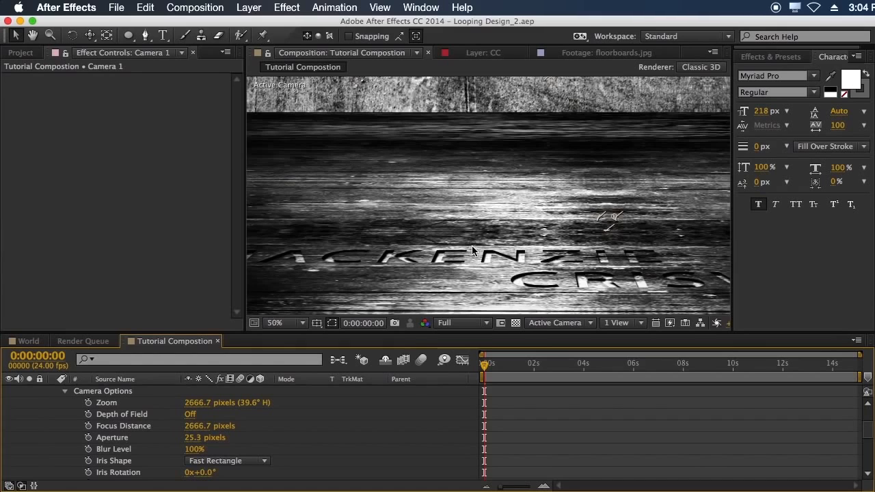
drag(375, 229, 476, 213)
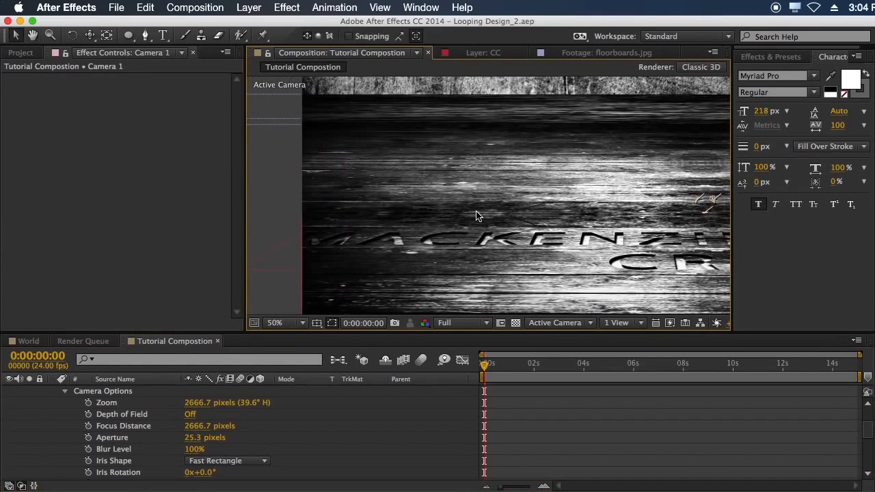
click(190, 414)
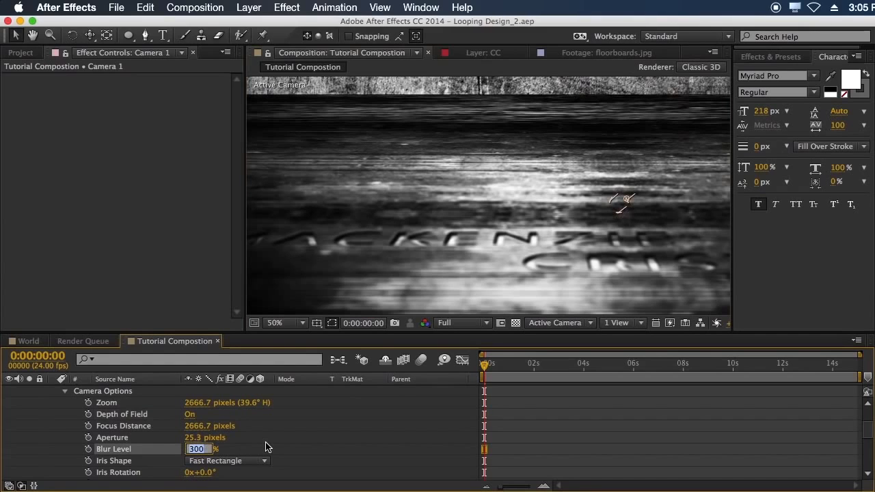
text(425)
key(Return)
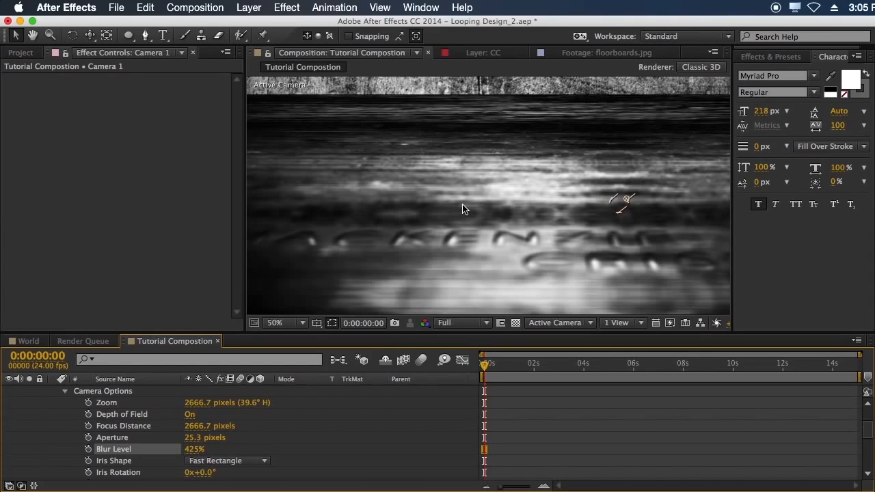
Set Camera 1's Aperture to 125 pixels.
scroll(433, 200, up, 2)
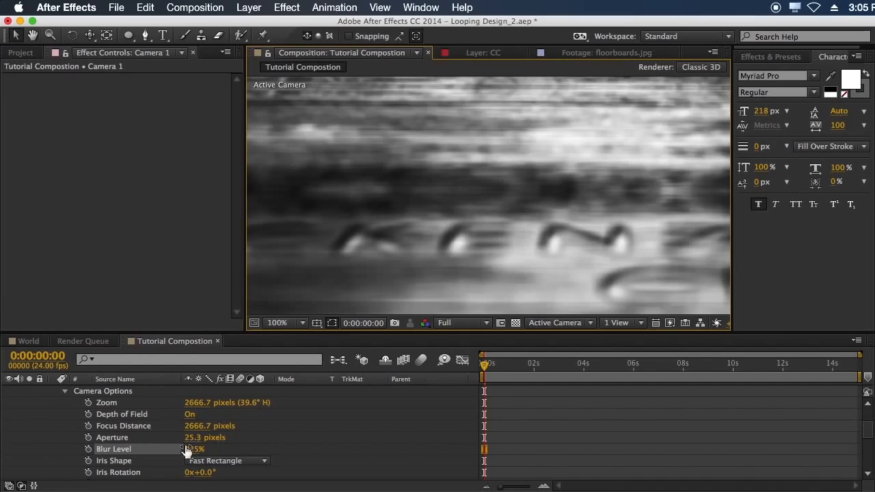
scroll(395, 272, down, 2)
drag(193, 437, 225, 438)
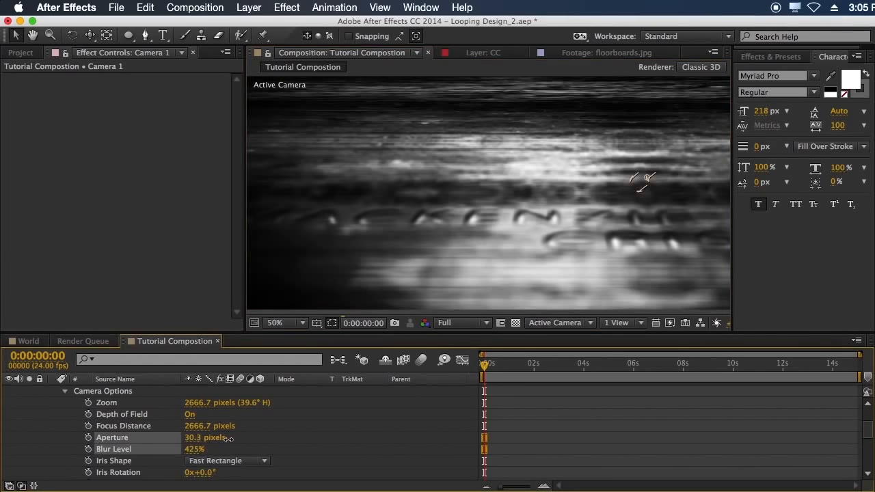
click(208, 439)
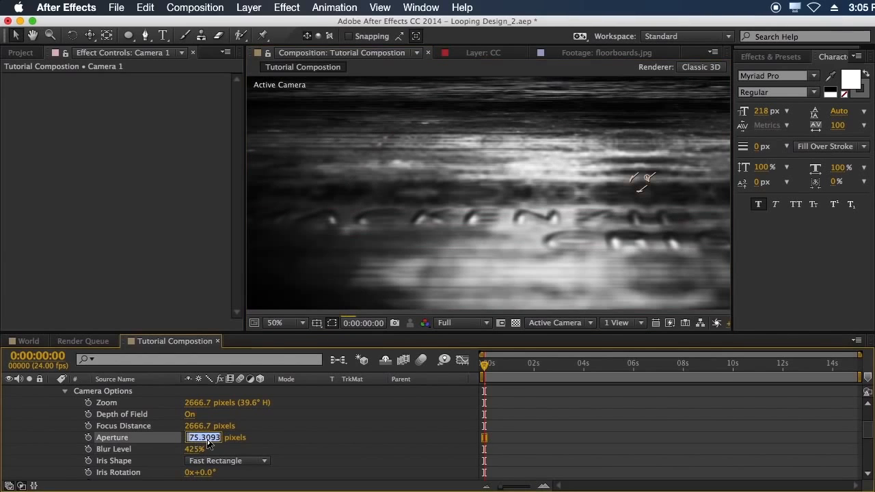
text(125)
key(Return)
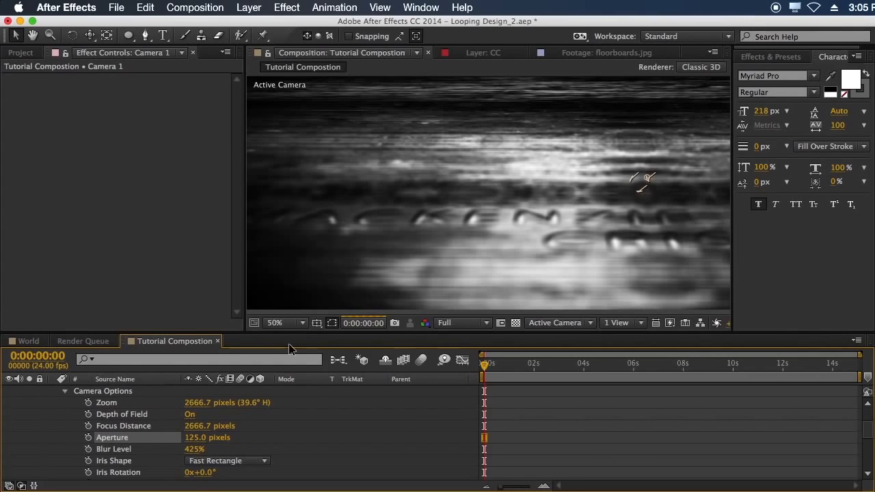
Lower Camera 1's Focus Distance to 2437.7 pixels.
drag(439, 232, 440, 349)
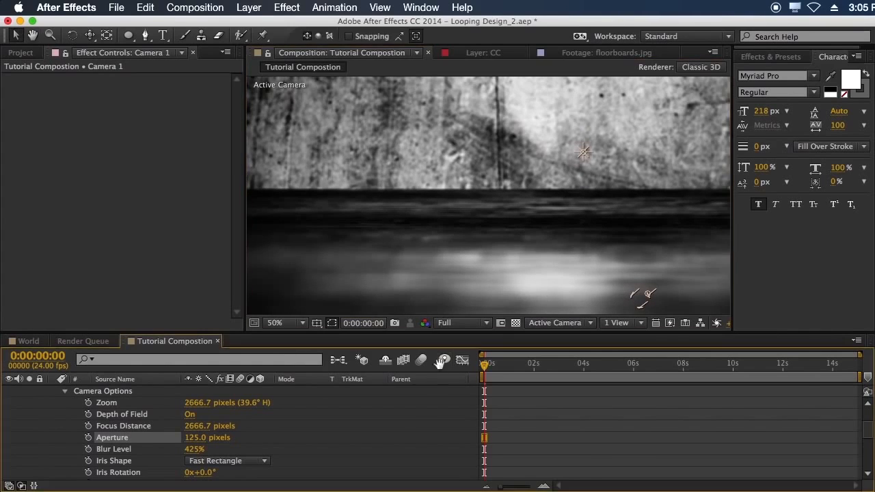
drag(464, 238, 476, 148)
drag(461, 267, 458, 246)
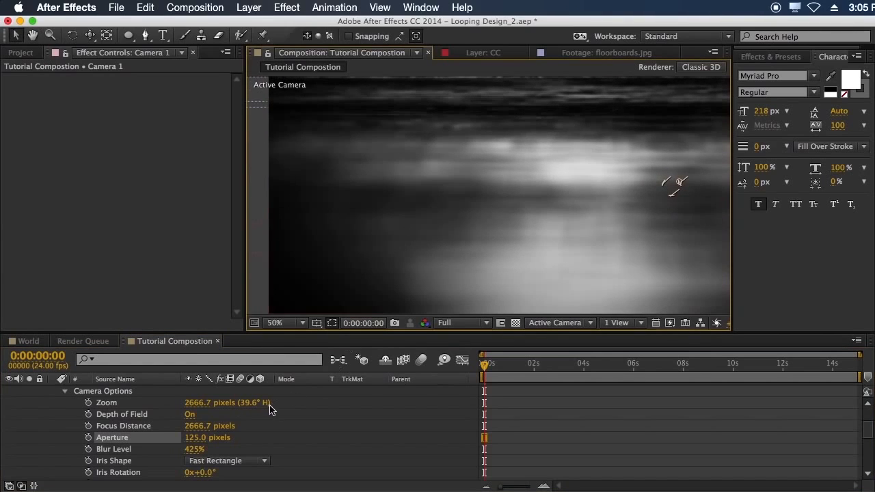
drag(198, 425, 43, 429)
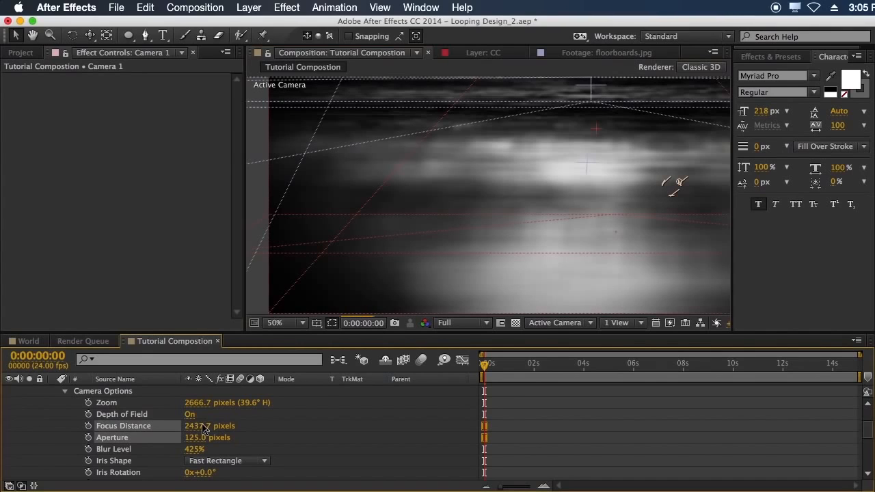
drag(203, 426, 203, 428)
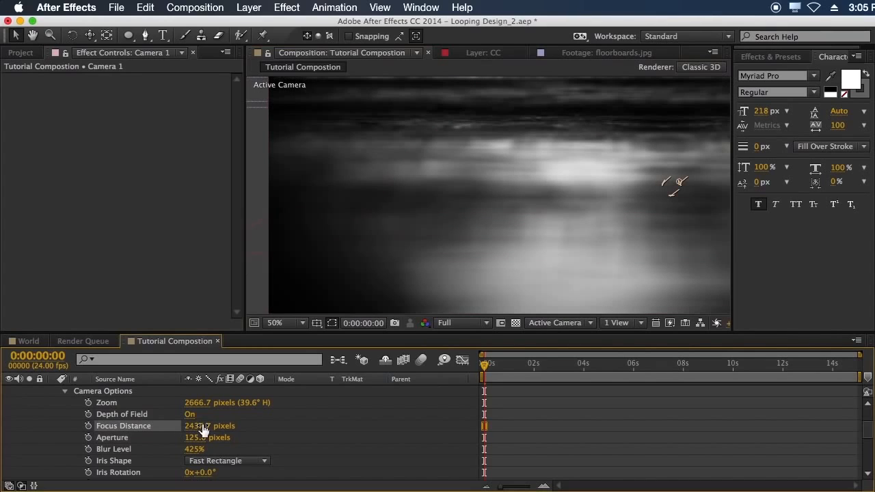
Set the composition preview resolution to Half and Camera 1's Focus Distance to 100 pixels.
click(455, 325)
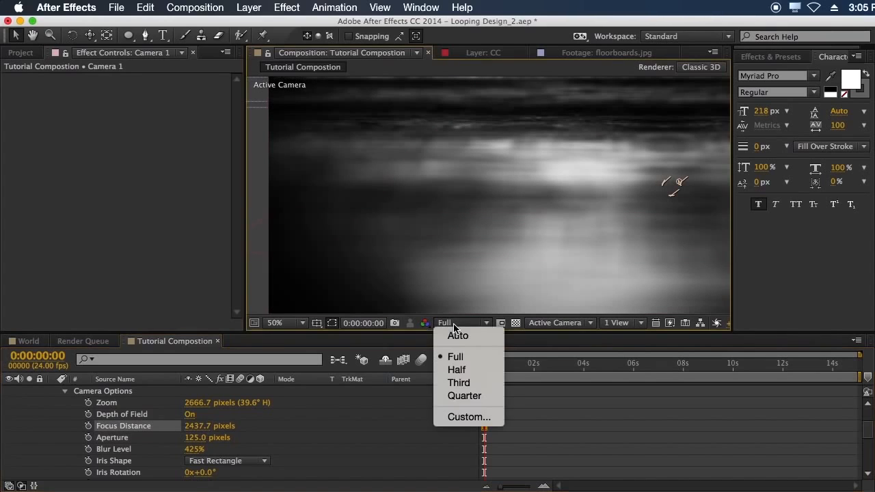
click(472, 369)
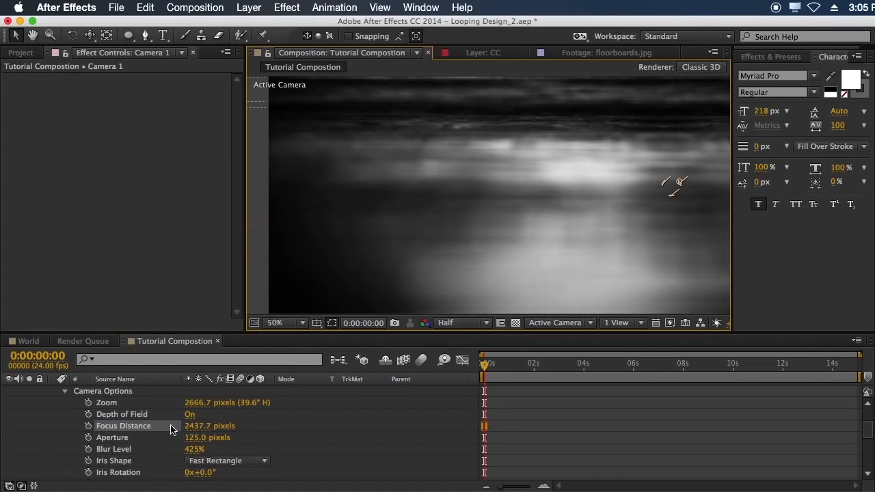
drag(189, 426, 3, 425)
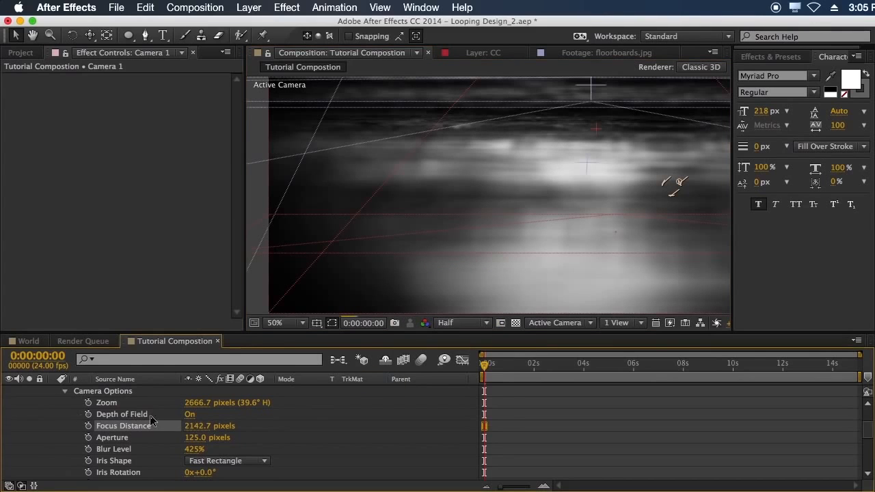
mouse_move(202, 428)
mouse_down()
mouse_move(12, 425)
mouse_move(195, 428)
mouse_up()
click(196, 428)
text(100)
key(Return)
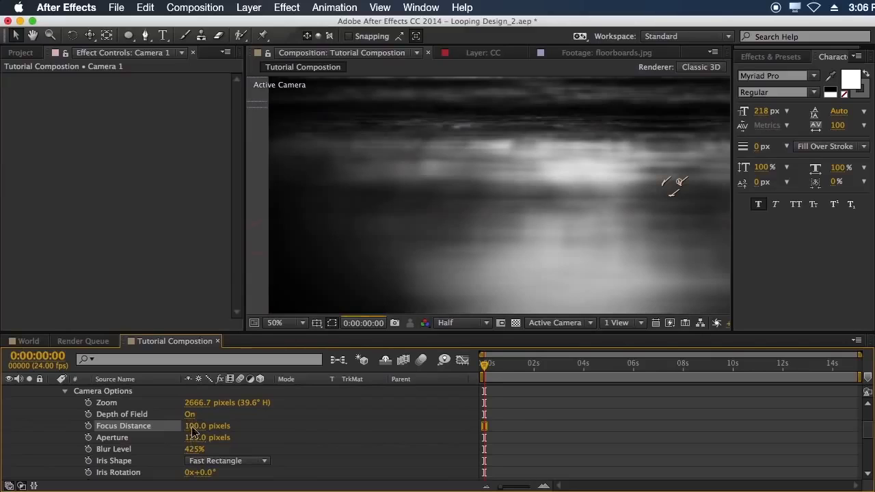
Set Camera 1's Focus Distance to 1000 pixels and adjust it to 1345 pixels, near the title text.
click(221, 429)
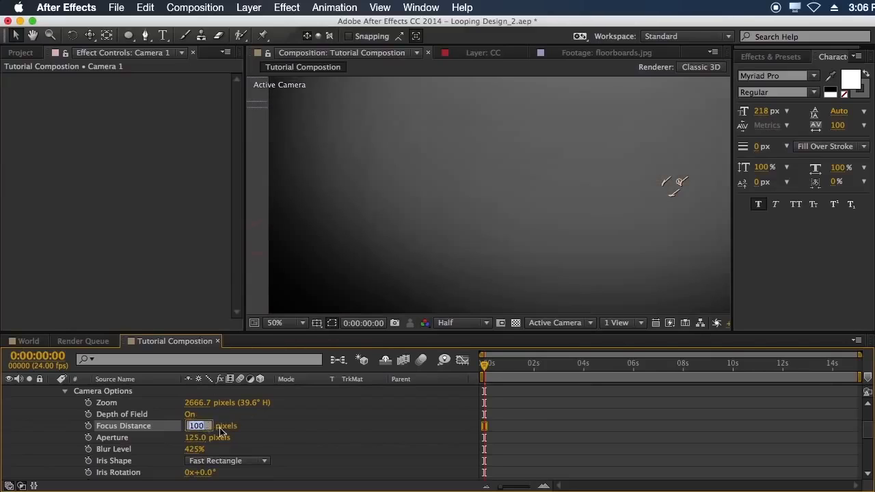
text(1000)
key(Return)
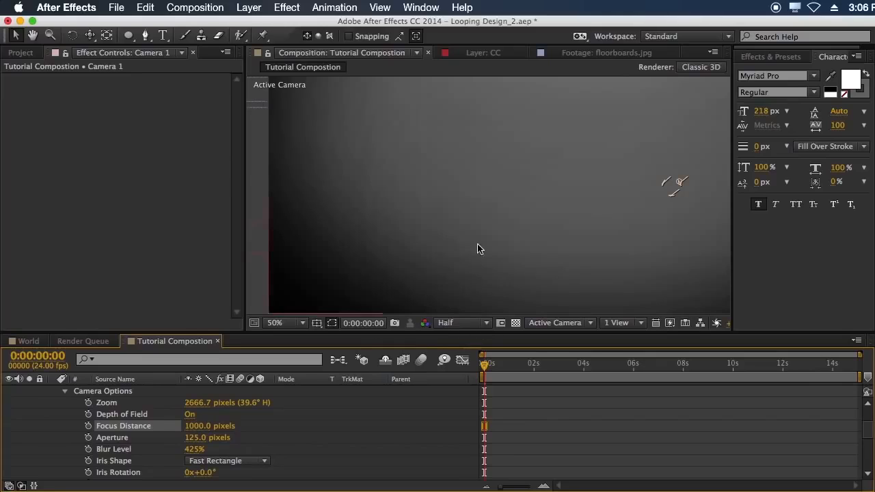
drag(221, 427, 608, 408)
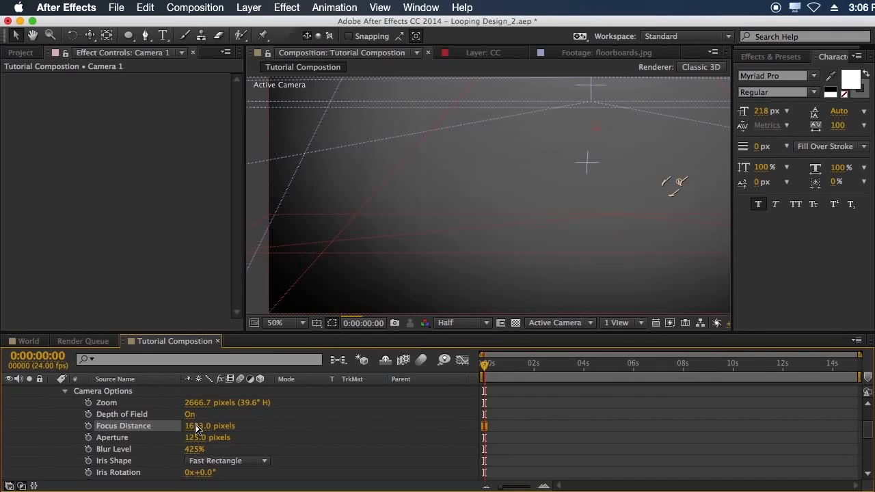
drag(197, 429, 179, 425)
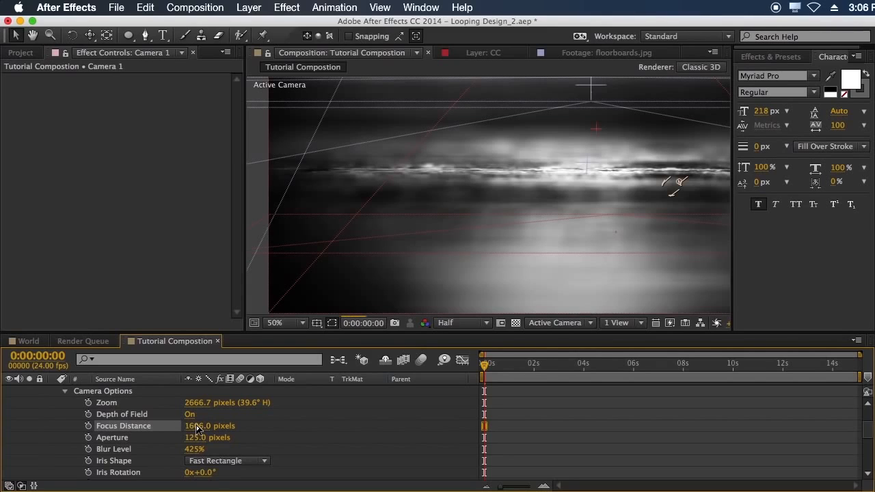
drag(200, 432, 142, 431)
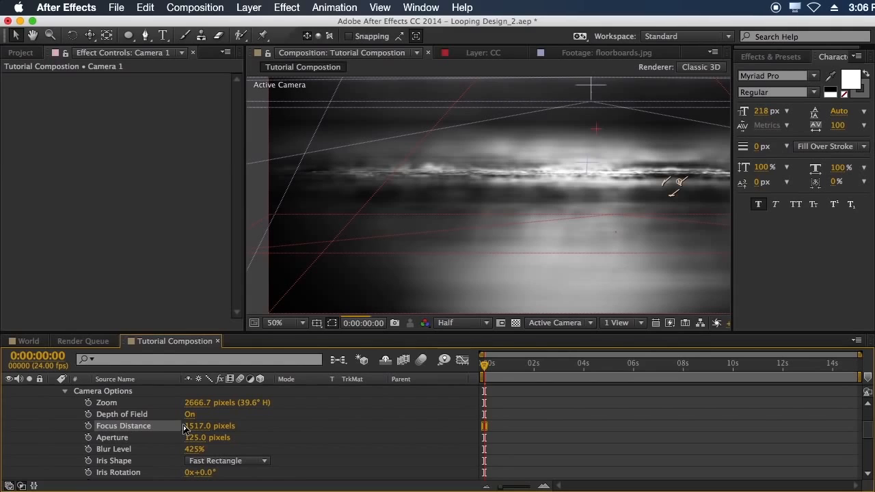
drag(183, 429, 128, 428)
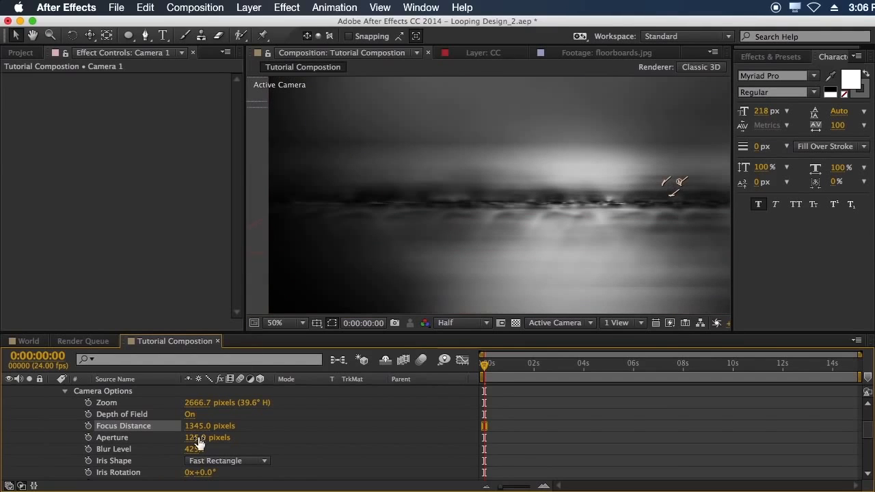
Reduce Camera 1's Aperture to 93 pixels and its Blur Level to 383%.
scroll(486, 196, down, 2)
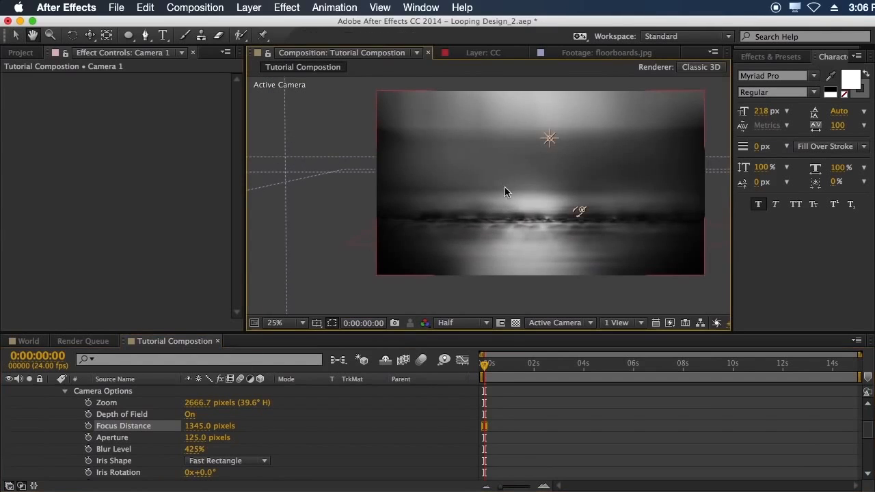
scroll(542, 214, up, 2)
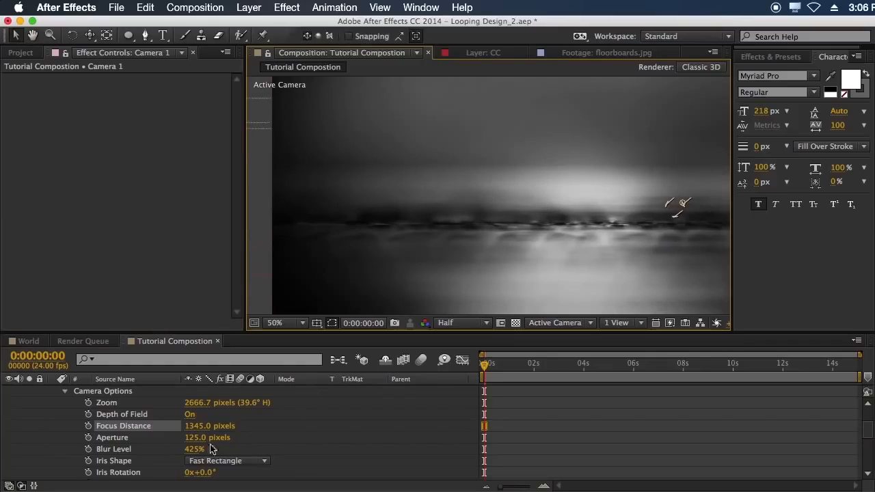
drag(195, 437, 178, 439)
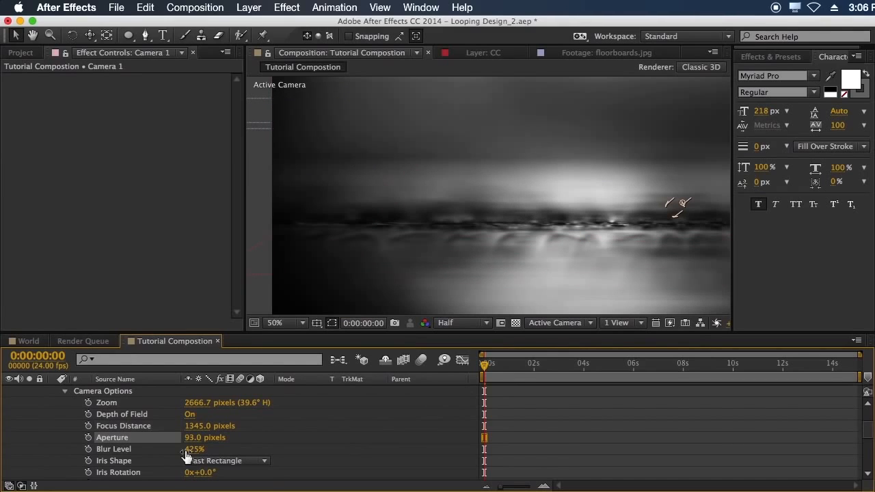
drag(186, 451, 165, 451)
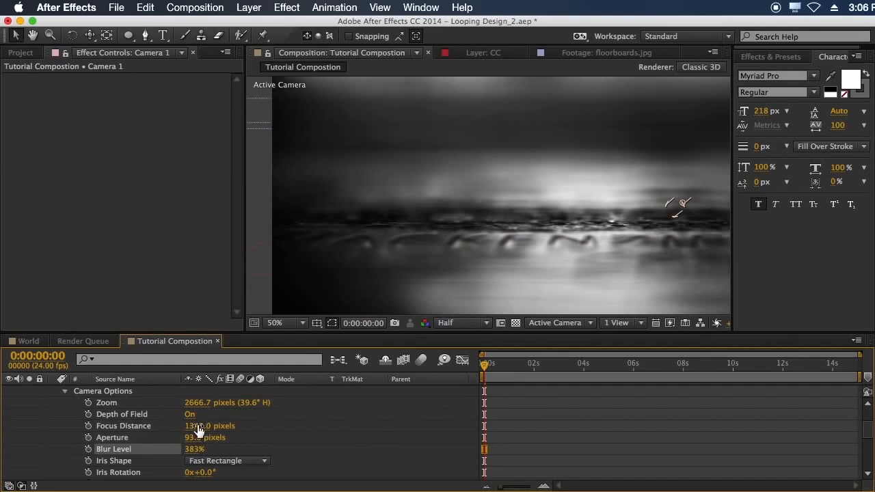
Focus Camera 1 on the first title line with a Focus Distance of 1223 pixels and set the Aperture to 25 pixels.
mouse_move(198, 426)
mouse_down()
mouse_move(162, 428)
mouse_move(226, 425)
mouse_move(186, 426)
mouse_up()
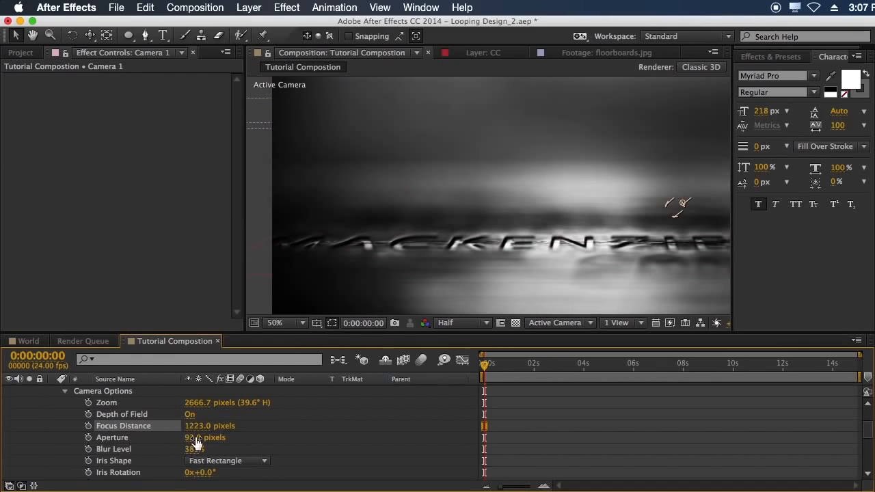
drag(196, 442, 160, 442)
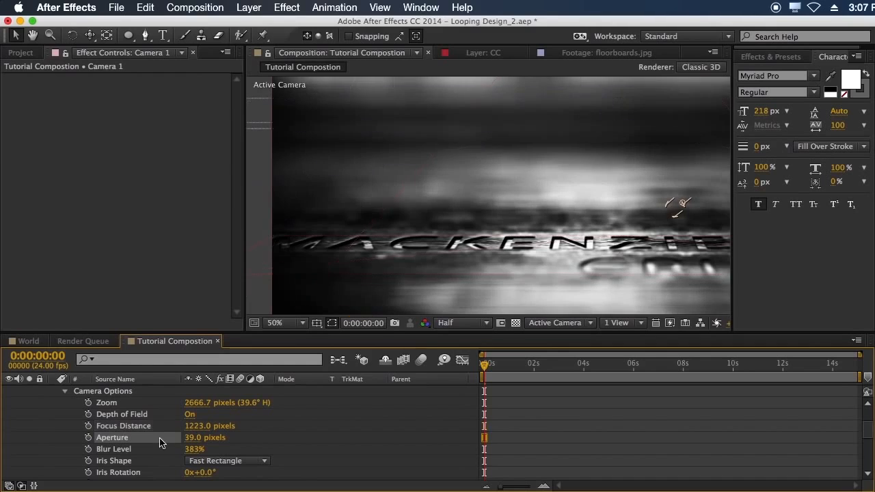
scroll(475, 234, down, 2)
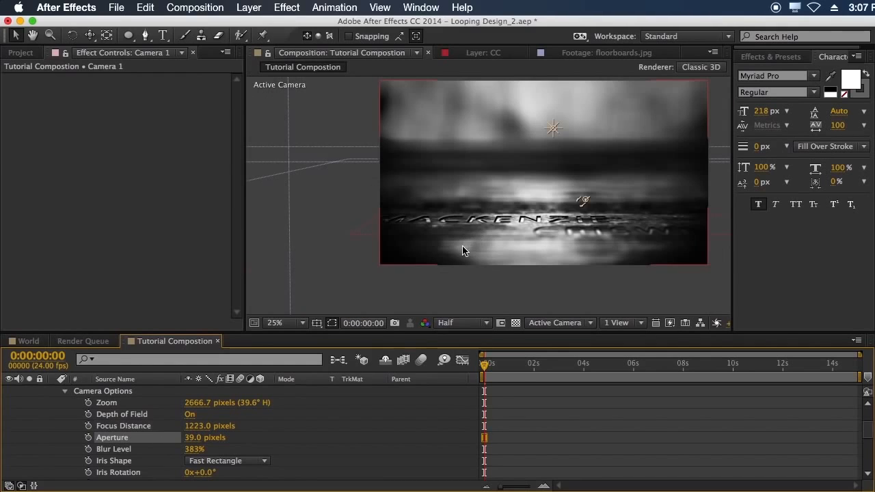
scroll(462, 247, up, 2)
click(198, 437)
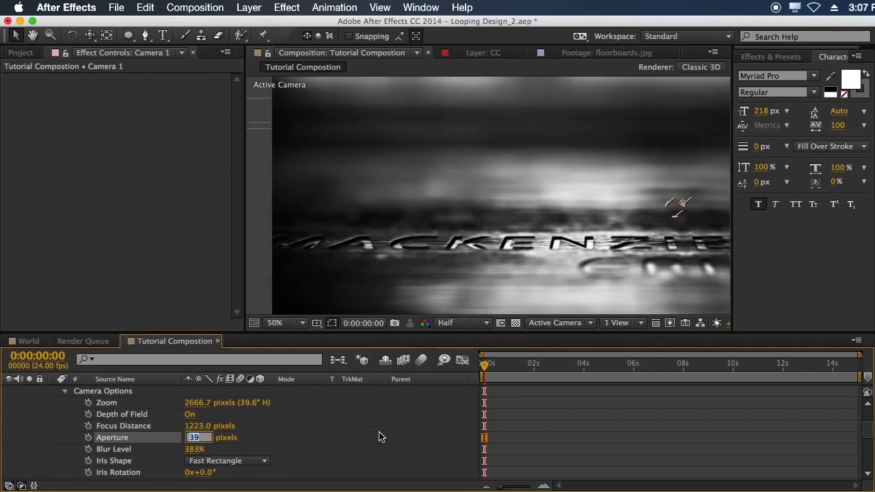
text(25)
key(Return)
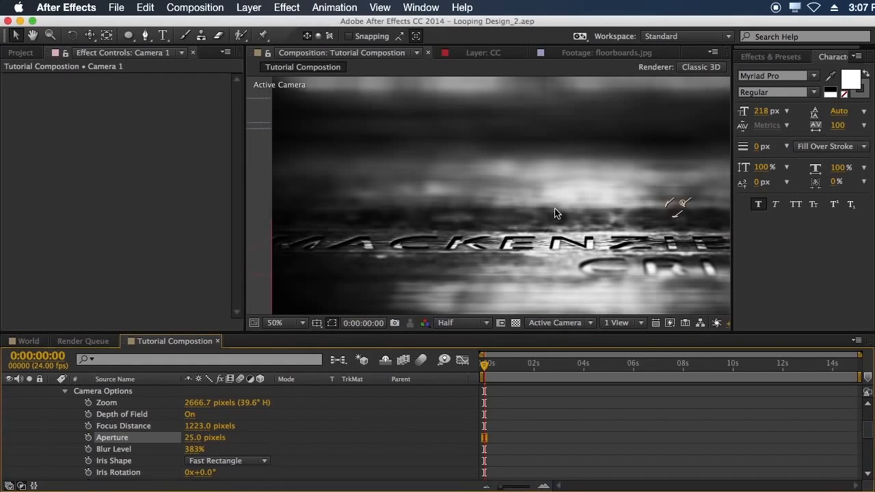
drag(504, 214, 490, 247)
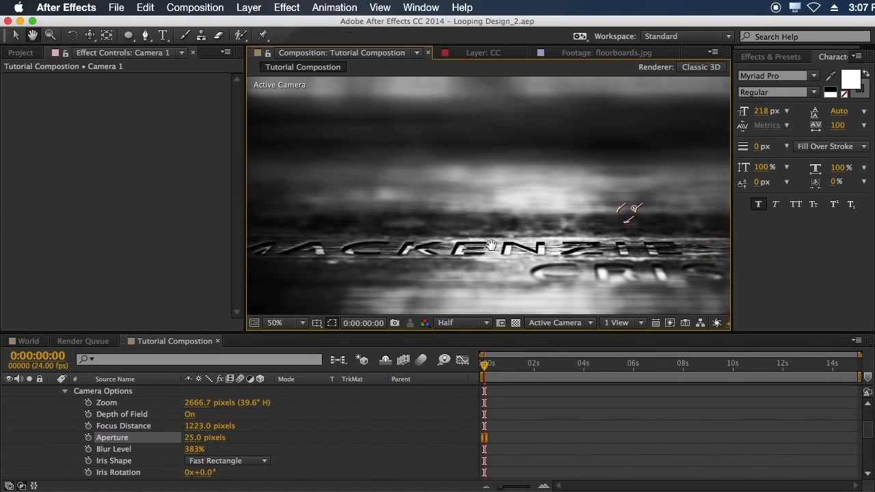
Animate Camera 1's Focus Distance from 1223 pixels at 0:00:00:00 to 1095 pixels on the last frame, focusing on the second title line.
drag(570, 172, 612, 149)
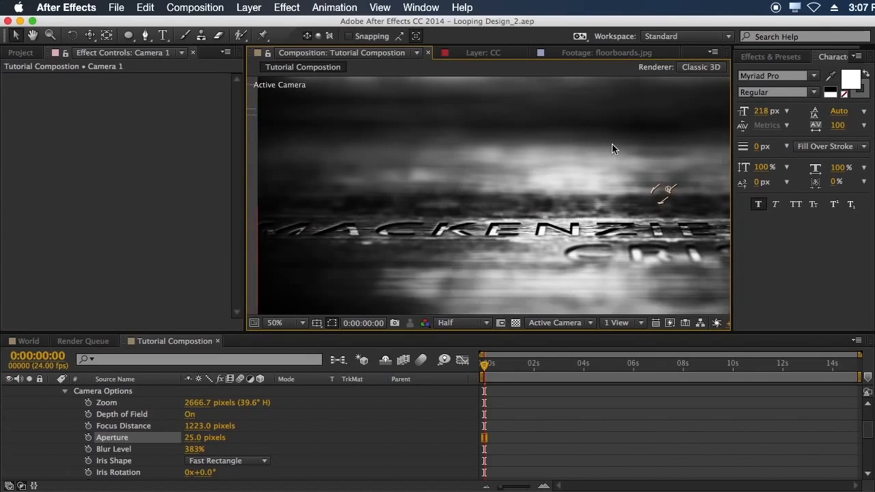
click(87, 425)
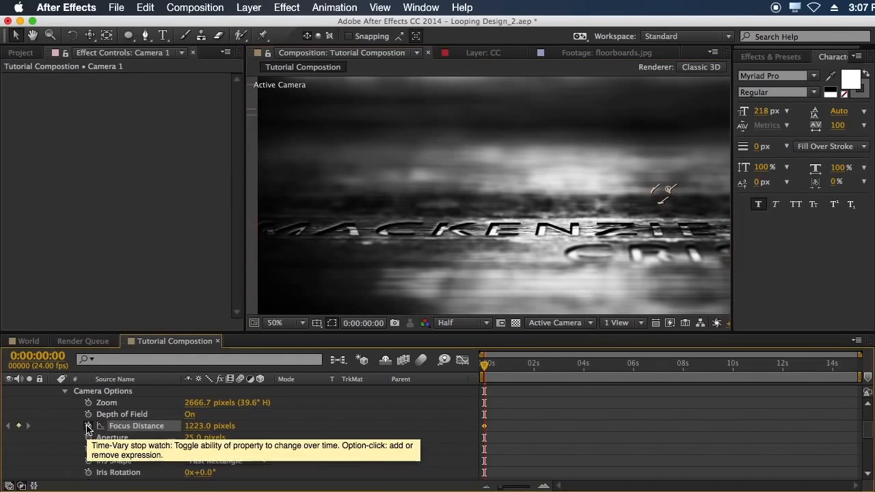
click(596, 364)
key(End)
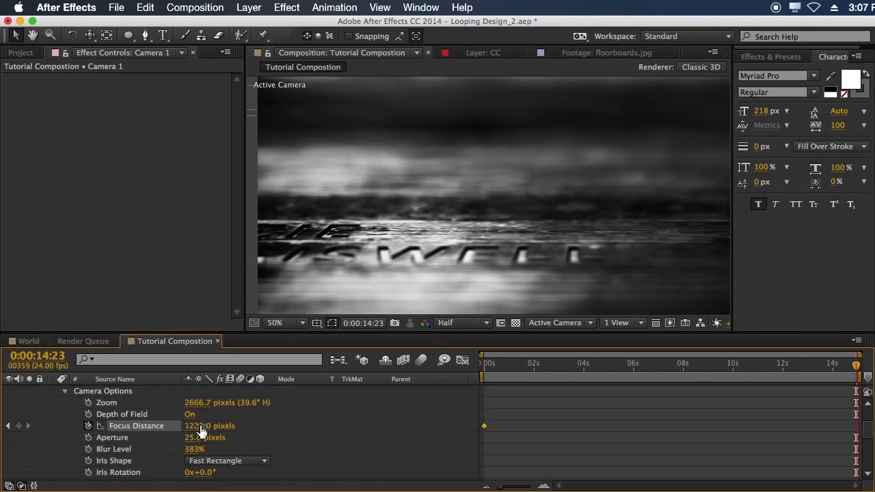
drag(200, 431, 117, 428)
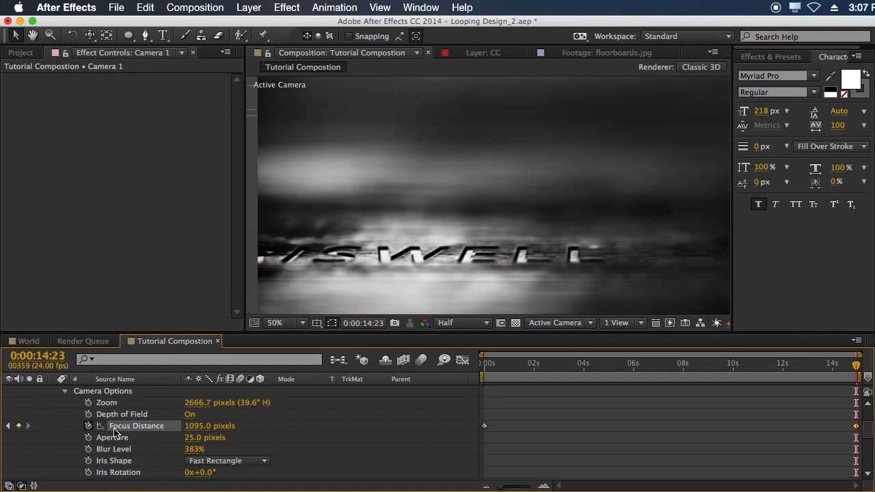
Check the focus transition at 0:00:07:16 and save the project.
key(h)
drag(427, 226, 473, 253)
scroll(575, 191, down, 2)
click(674, 364)
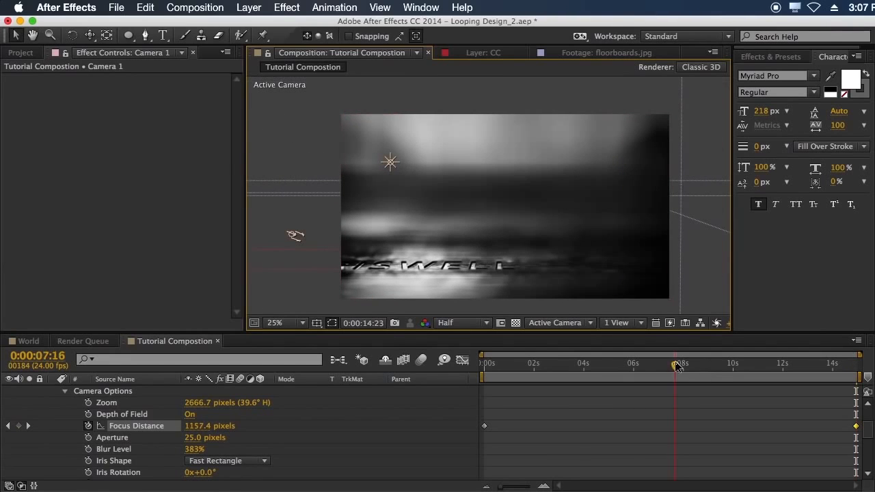
key(super+s)
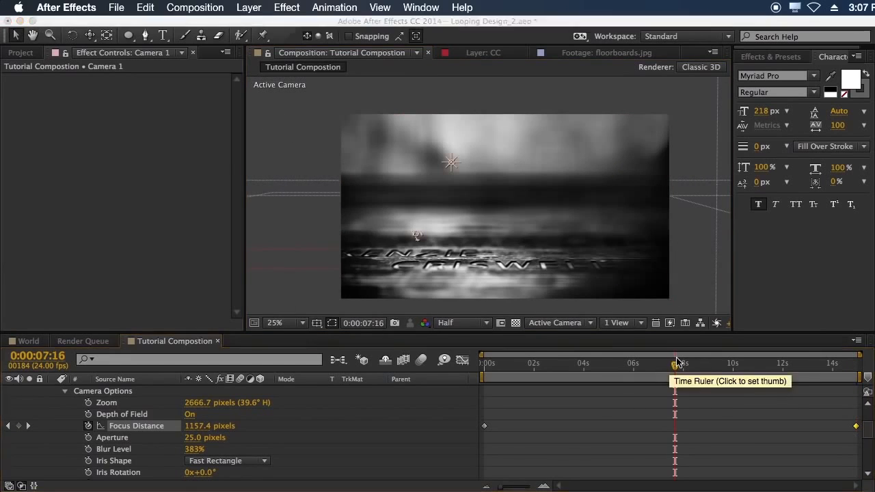
Check the camera focus on the last frame, at 0:00:07:04 and close up on the title at 0:00:03:03.
drag(678, 367, 871, 367)
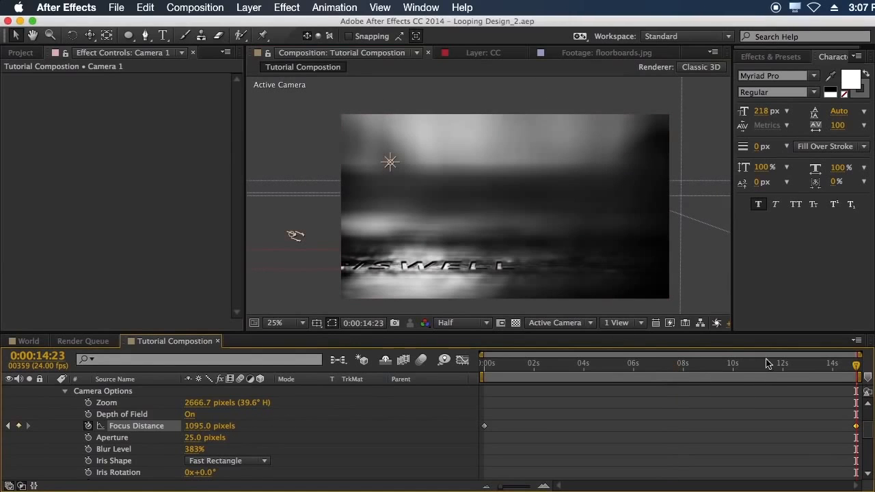
click(662, 365)
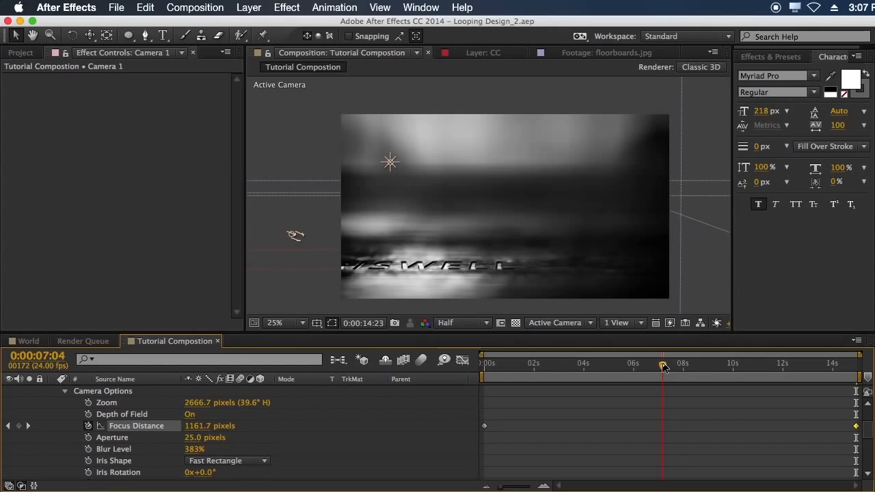
click(562, 366)
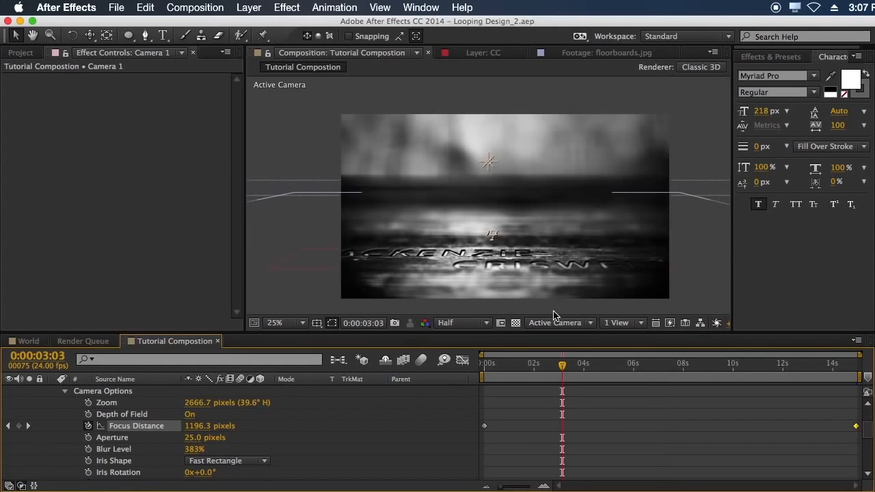
key(space)
drag(494, 224, 498, 150)
key(period)
key(space)
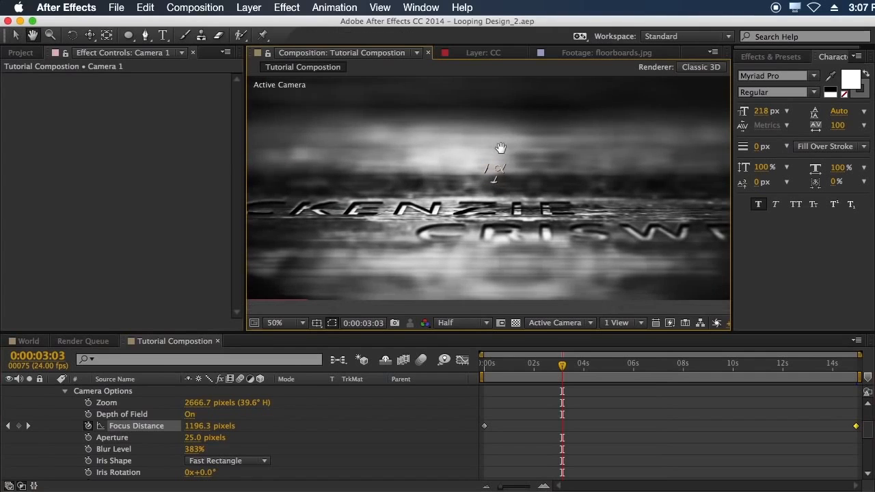
Examine the depth of field on the title text, floor and back wall at 0:00:03:03.
scroll(113, 459, down, 1)
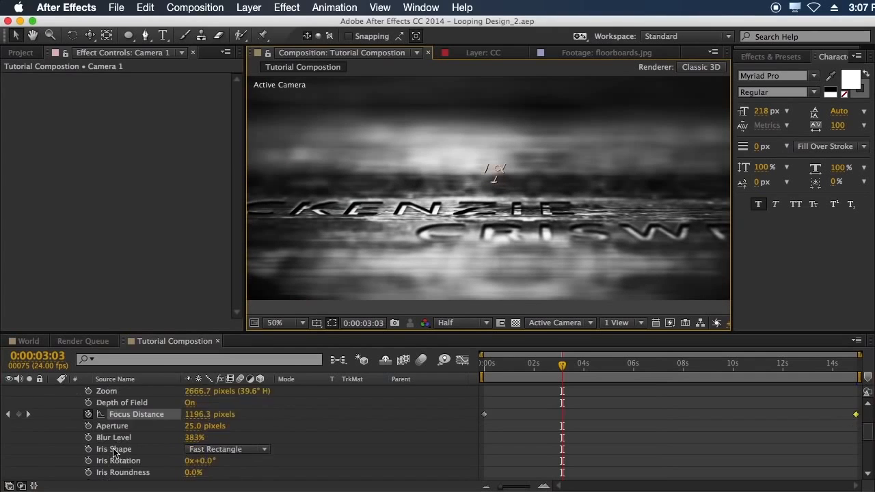
scroll(113, 457, up, 5)
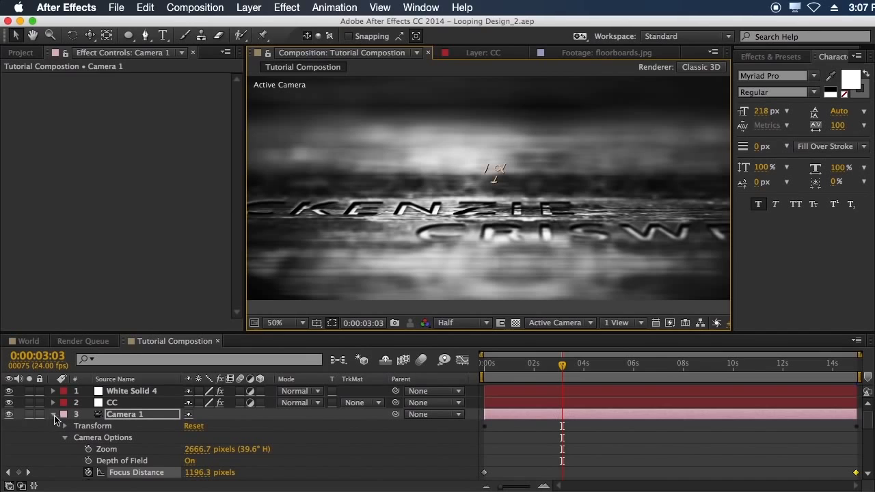
mouse_move(468, 148)
mouse_down()
mouse_move(462, 244)
mouse_move(470, 159)
mouse_up()
scroll(470, 195, down, 2)
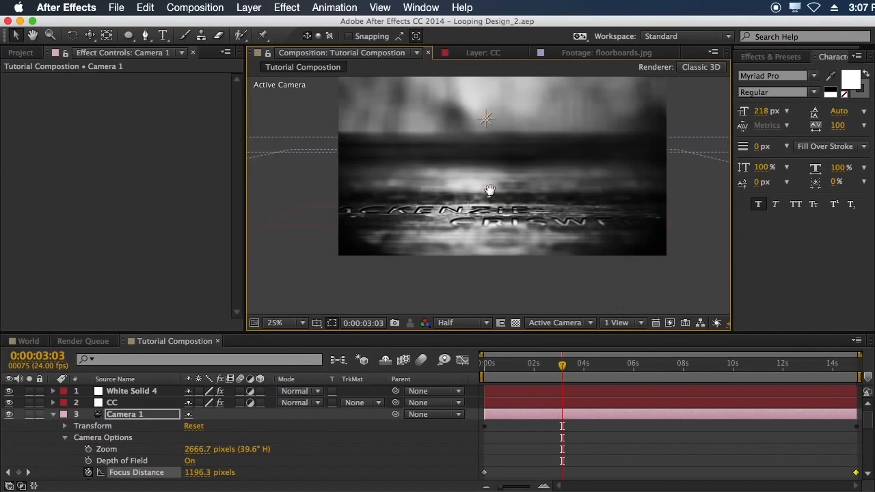
drag(470, 197, 466, 242)
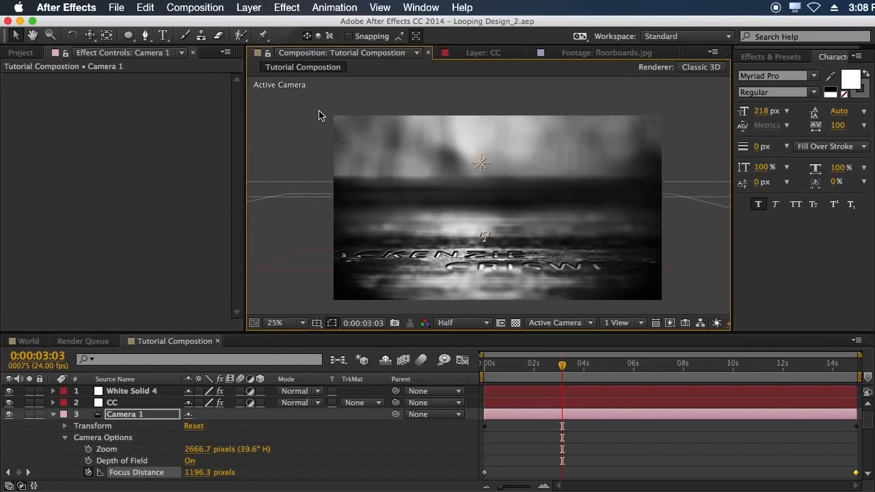
scroll(400, 135, up, 2)
drag(431, 149, 439, 114)
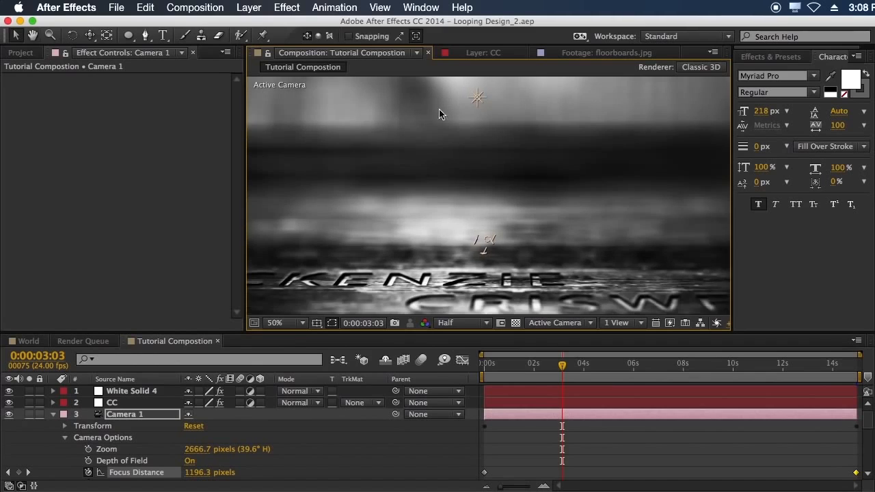
drag(431, 195, 474, 123)
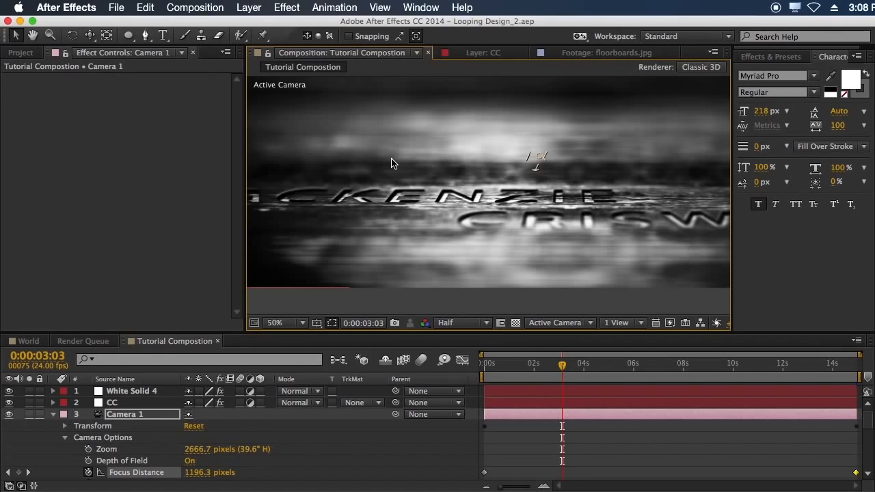
key(space)
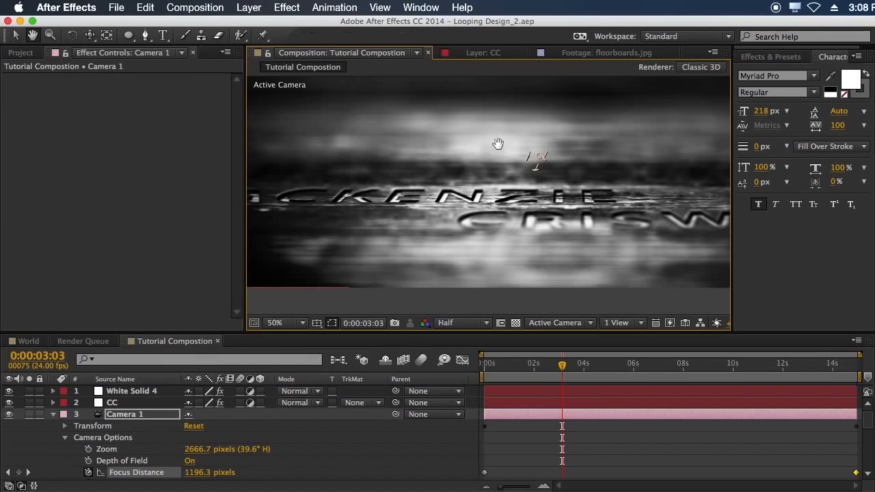
drag(498, 143, 468, 277)
key(space)
drag(481, 205, 492, 100)
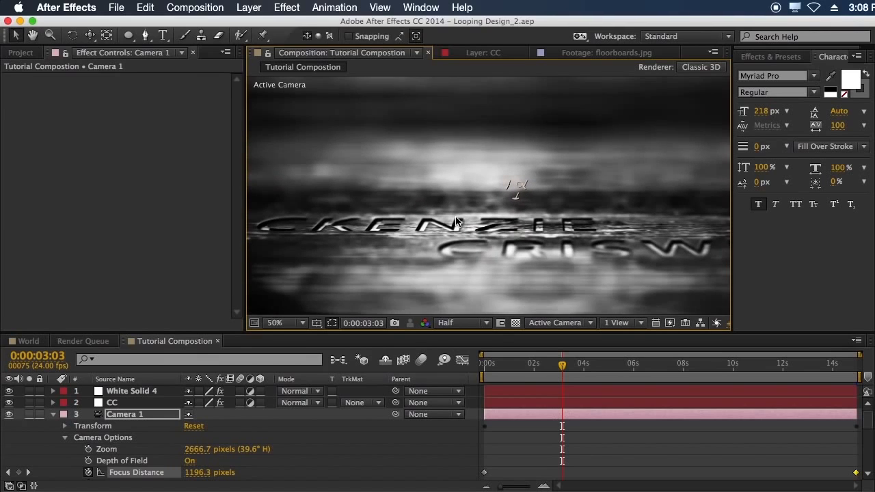
key(space)
drag(459, 222, 465, 169)
Set Camera 1's Iris Shape to Decagon and inspect the blur on the back wall.
scroll(194, 462, down, 5)
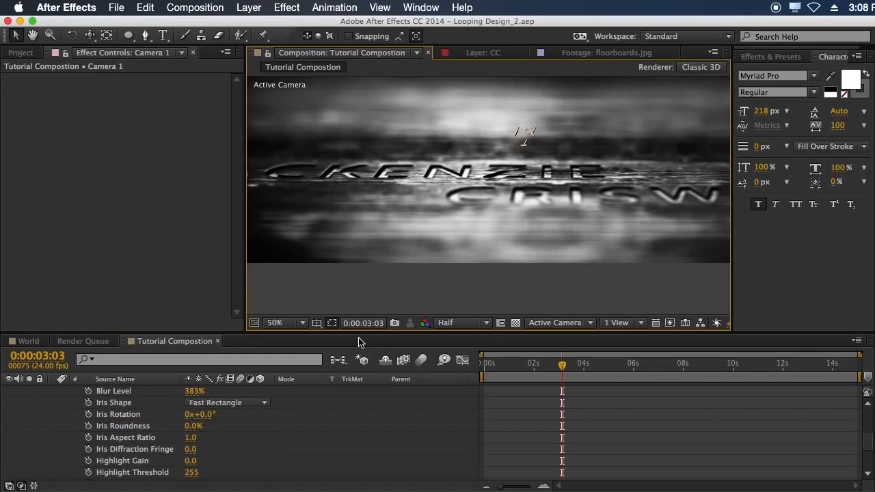
drag(545, 128, 509, 252)
scroll(536, 175, up, 1)
scroll(531, 202, down, 1)
drag(508, 153, 500, 237)
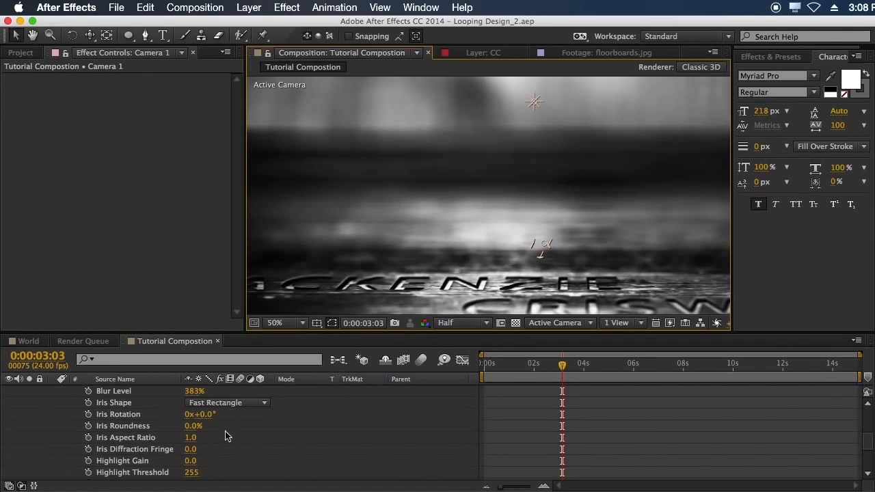
click(226, 403)
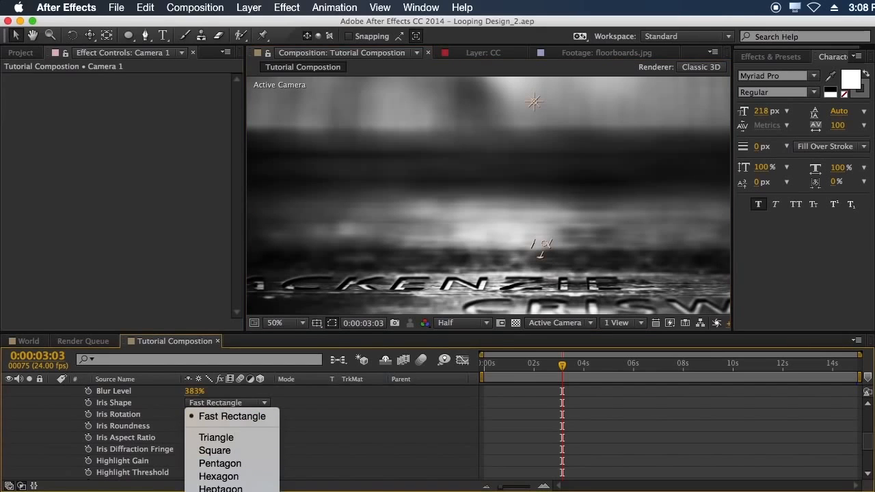
click(225, 477)
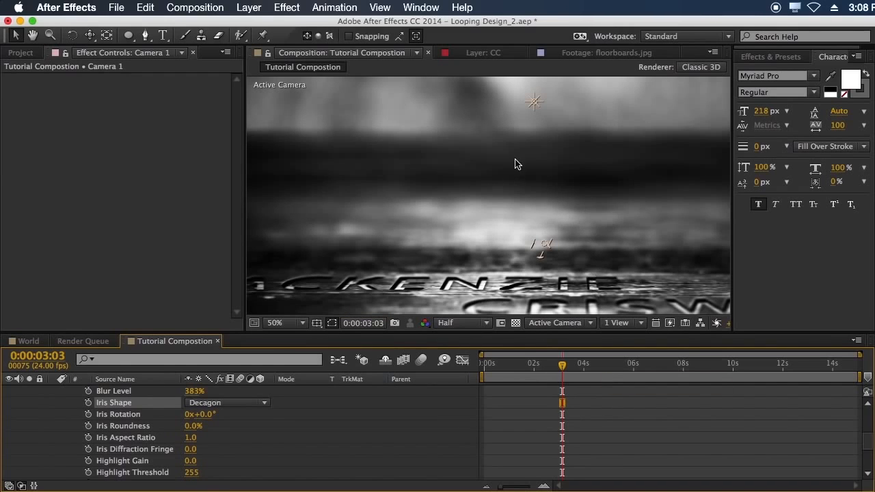
drag(514, 224, 506, 342)
drag(510, 199, 515, 179)
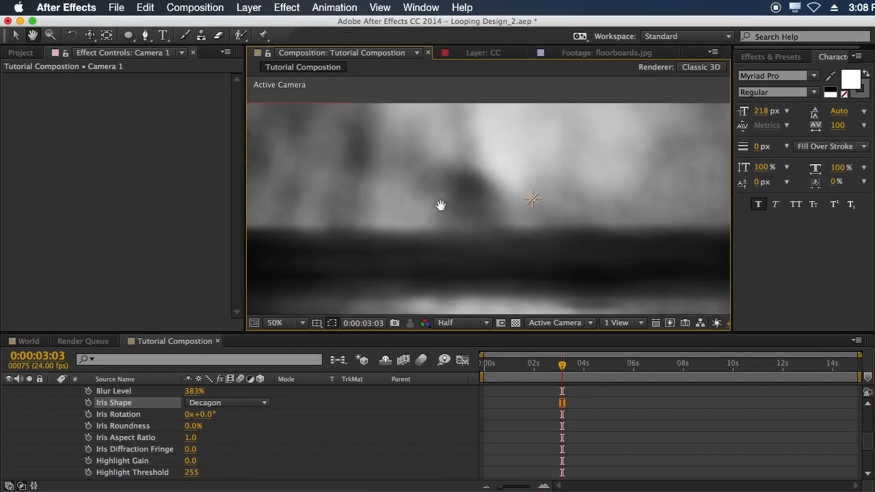
drag(442, 201, 448, 162)
Set Camera 1's Highlight Gain to 82 and Highlight Threshold to 194, and save the project.
scroll(208, 444, down, 2)
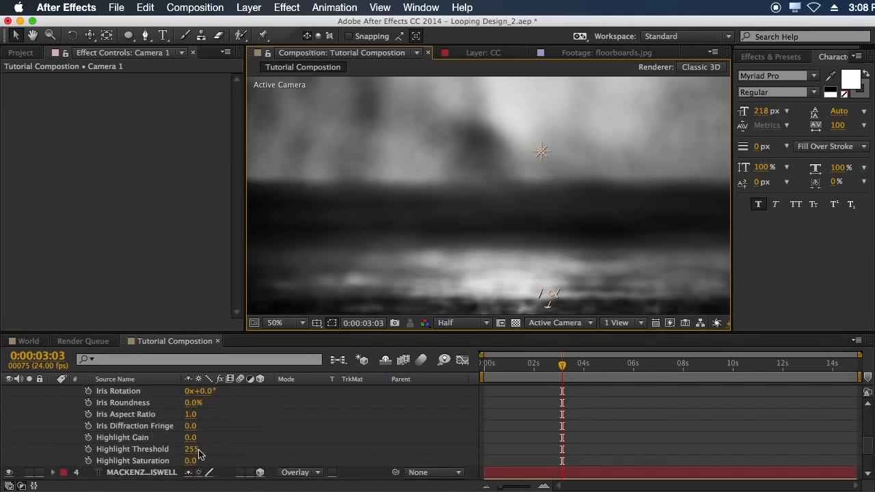
drag(193, 438, 260, 438)
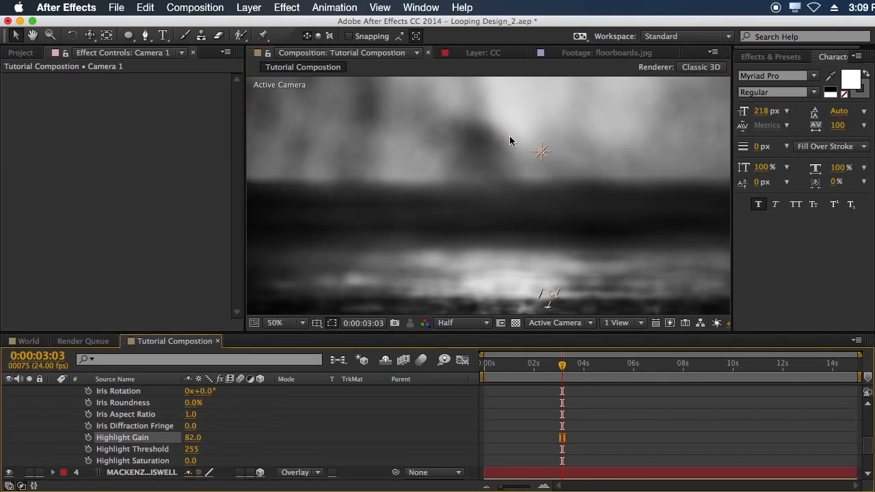
drag(192, 449, 162, 451)
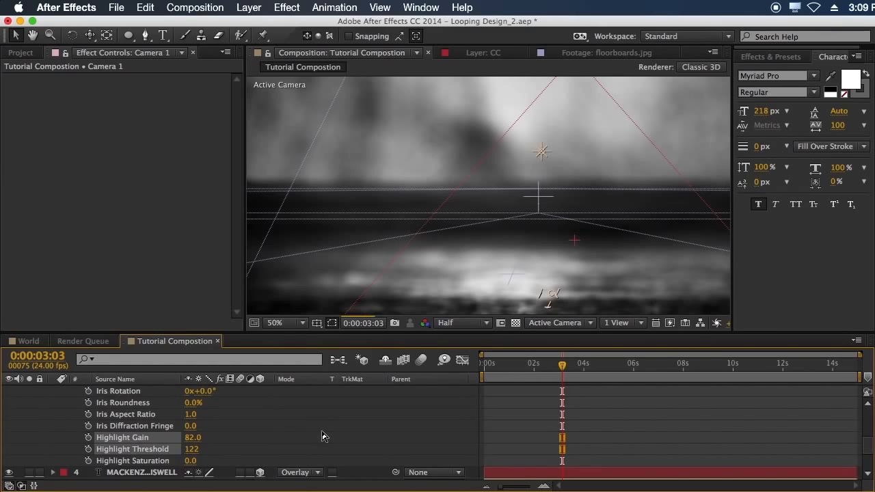
scroll(374, 282, down, 1)
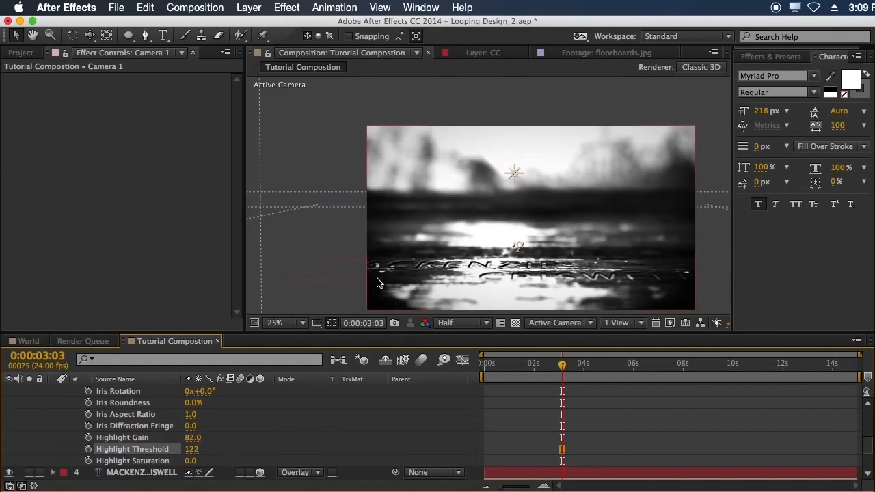
drag(191, 449, 217, 448)
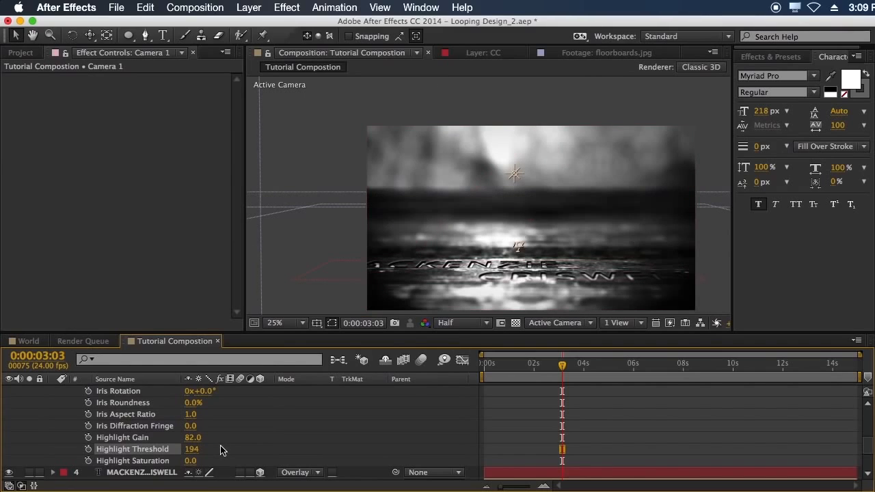
key(super+s)
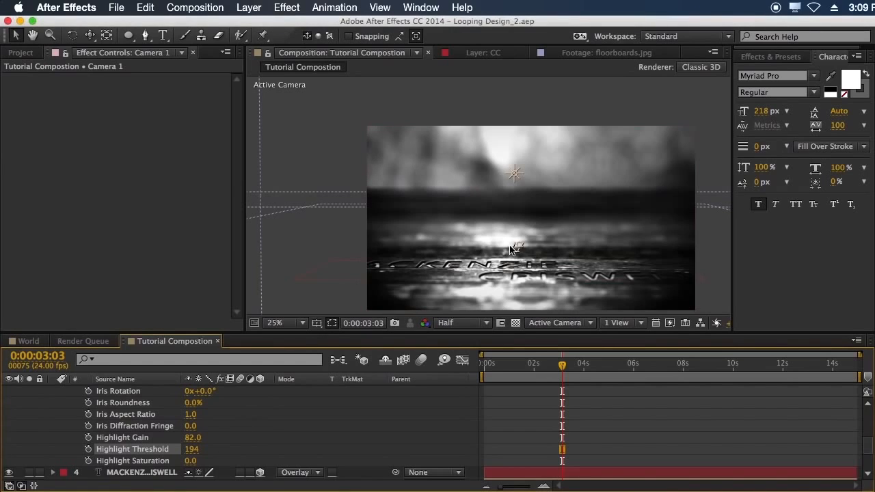
Set Camera 1's Iris Aspect Ratio to 1.33.
scroll(205, 434, up, 2)
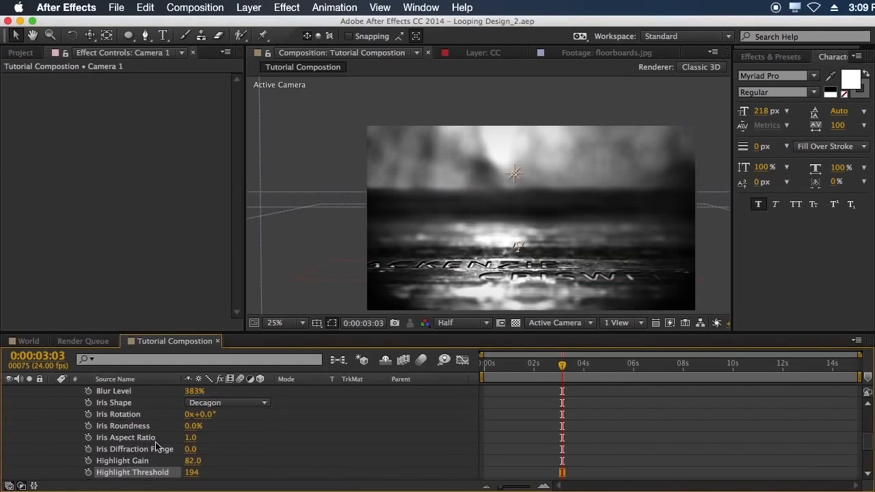
click(128, 437)
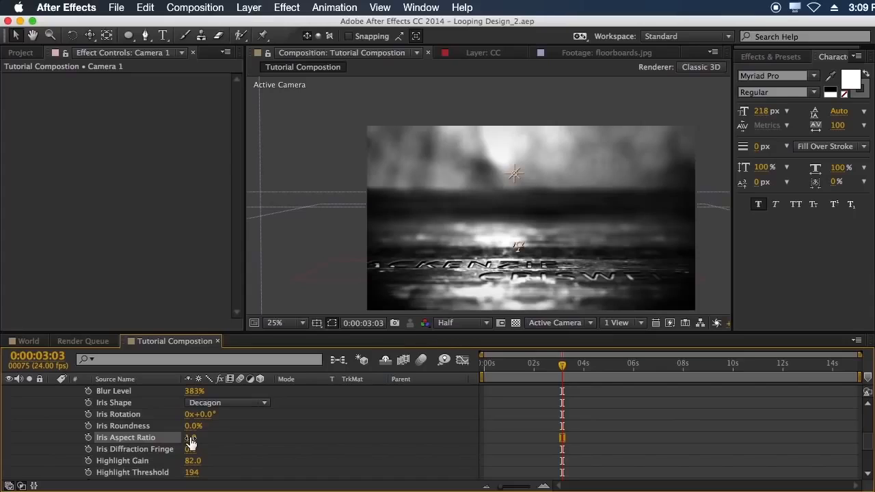
click(190, 440)
text(1.33)
key(Return)
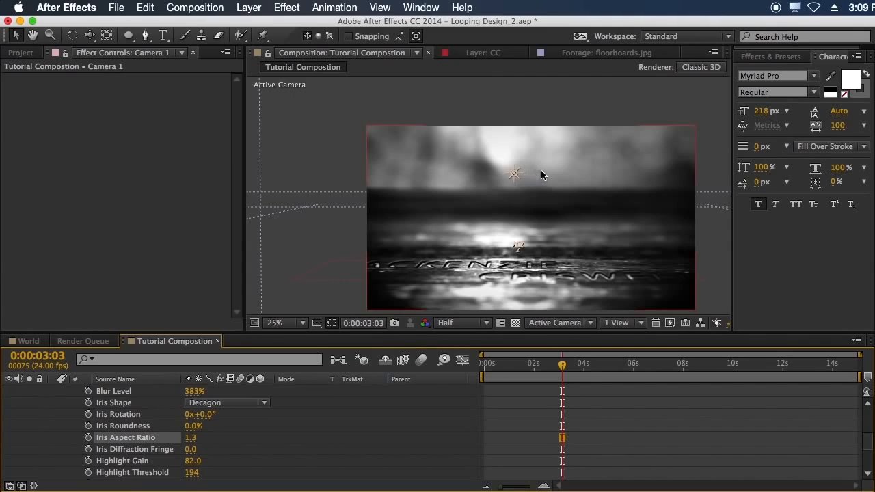
Inspect the back wall's blur up close and set Camera 1's Iris Aspect Ratio to 1.5.
scroll(540, 170, up, 2)
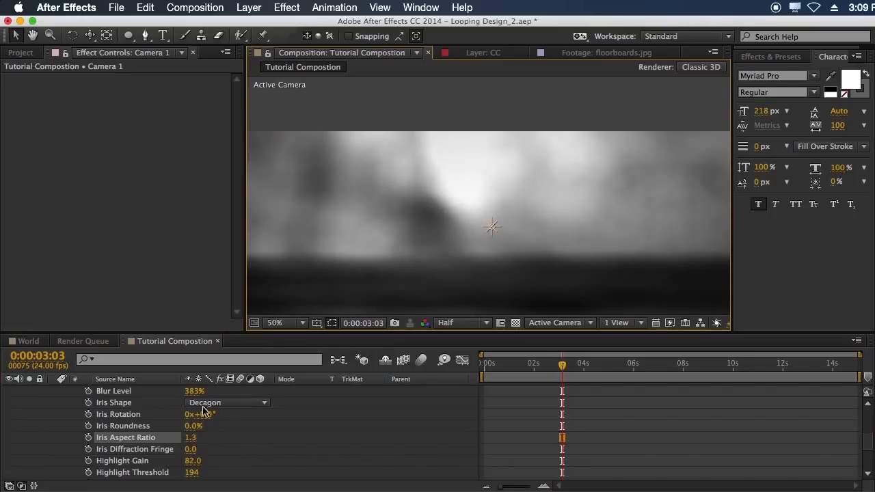
click(192, 437)
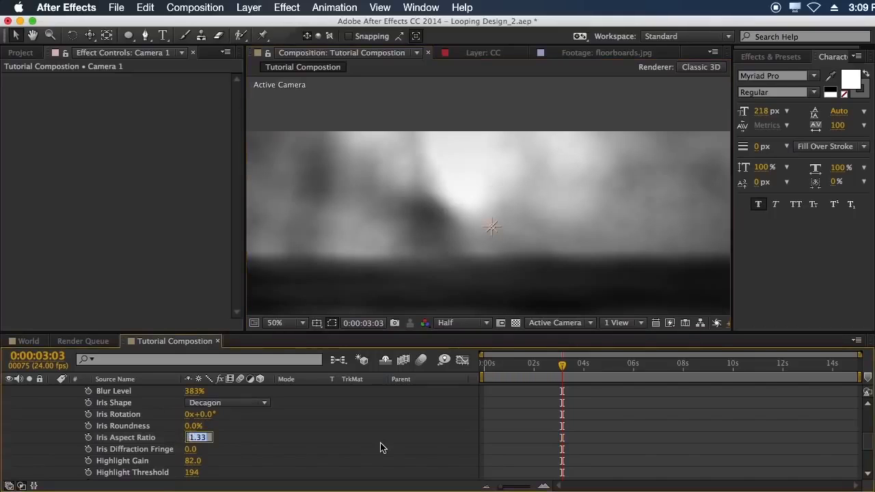
text(1.5)
key(Return)
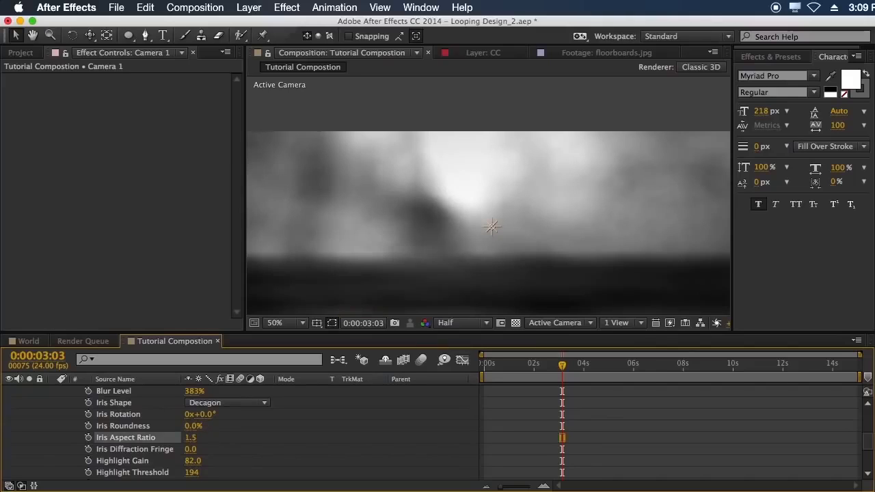
Set Camera 1's Iris Rotation to 90° and save the project.
click(205, 414)
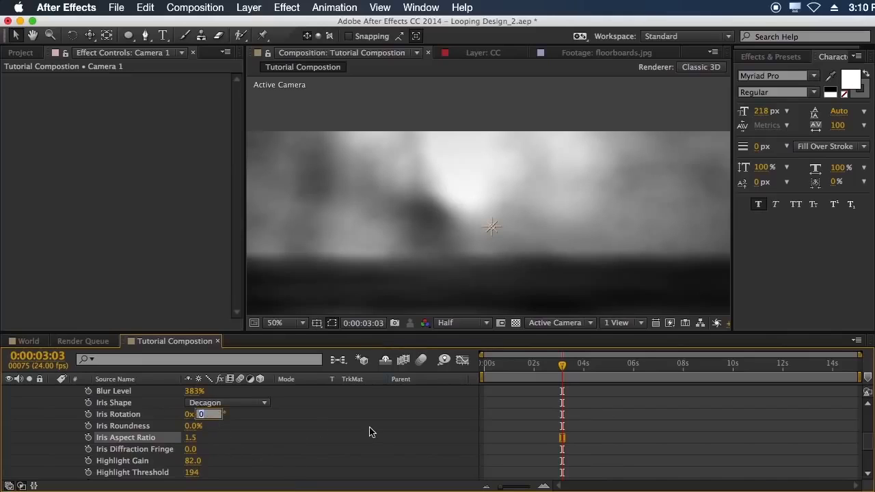
text(90)
key(Return)
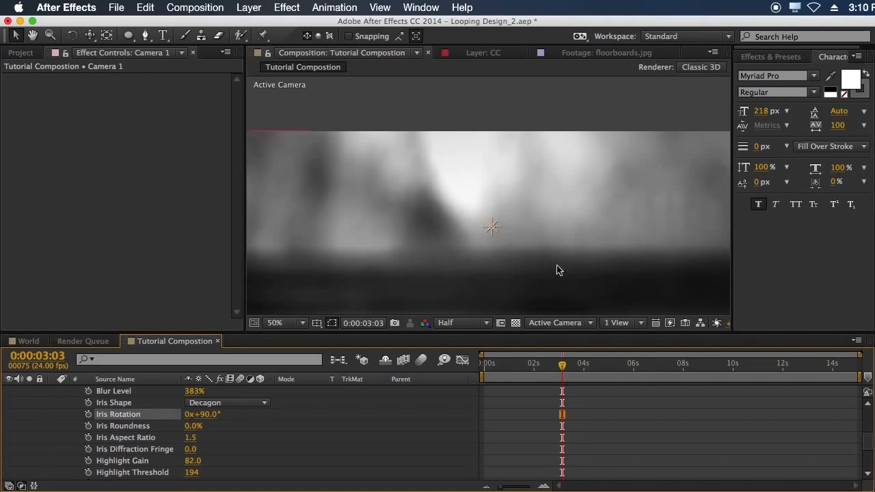
key(super+s)
scroll(540, 222, down, 3)
scroll(535, 217, up, 3)
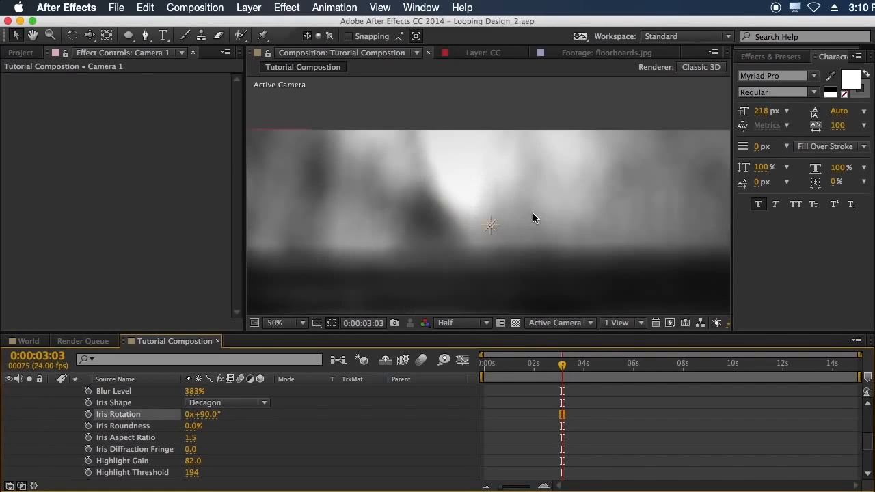
scroll(69, 424, up, 5)
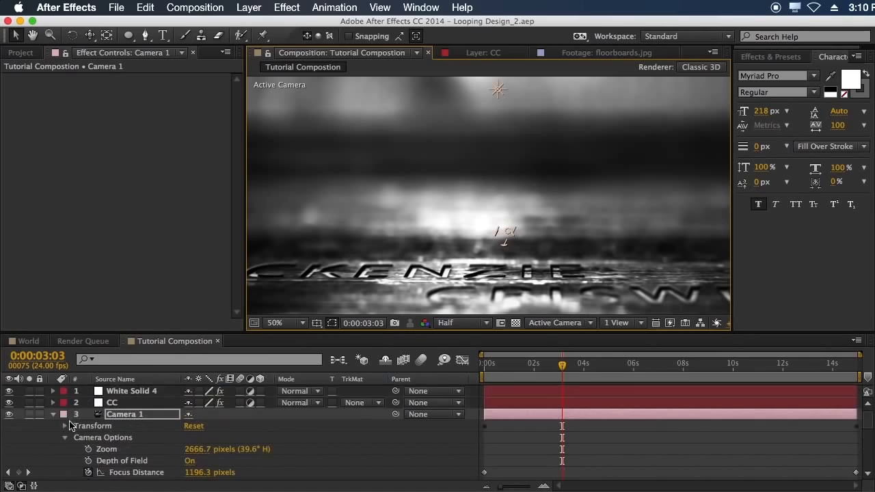
click(53, 414)
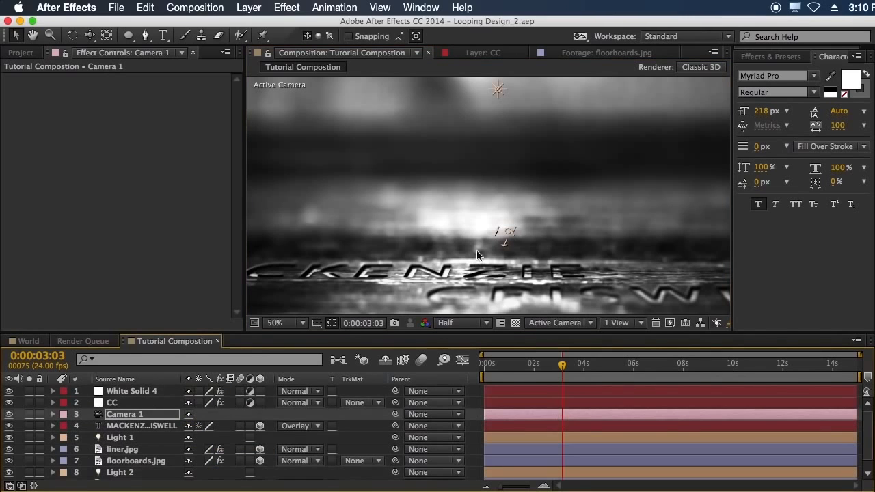
Create a white 1920 x 1080 px solid named Grain.
click(153, 426)
scroll(392, 250, down, 2)
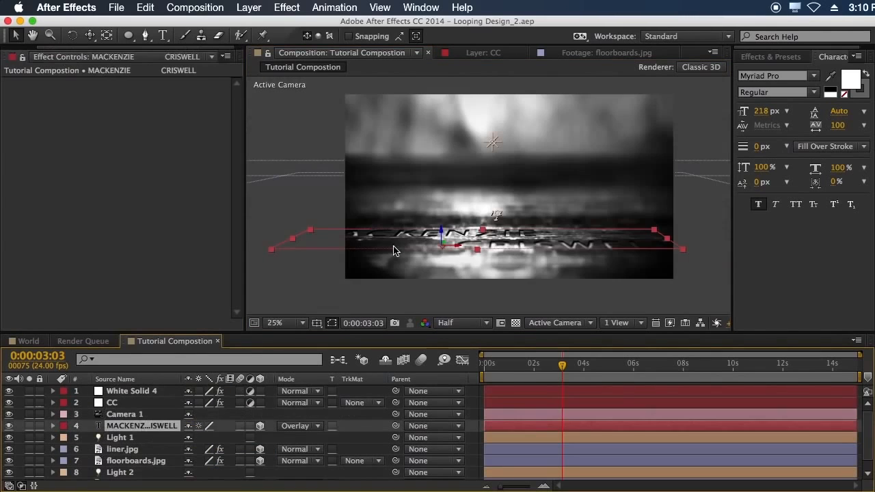
click(301, 201)
click(276, 118)
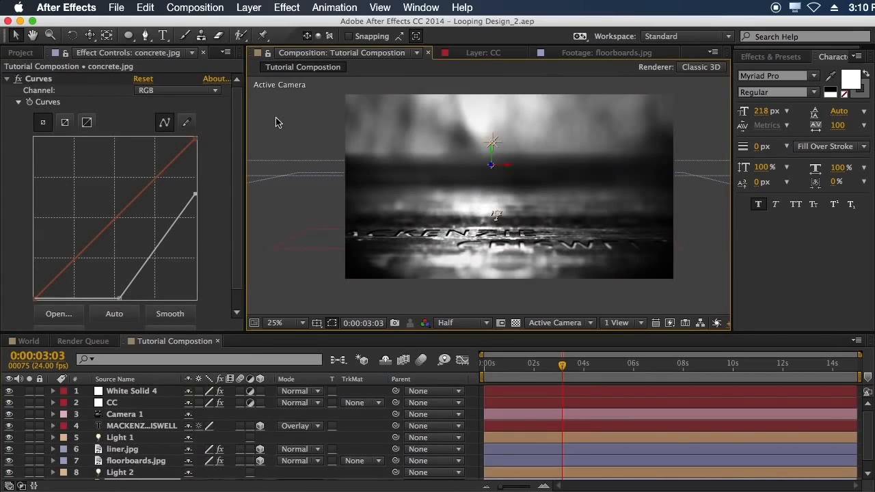
click(249, 8)
mouse_move(382, 25)
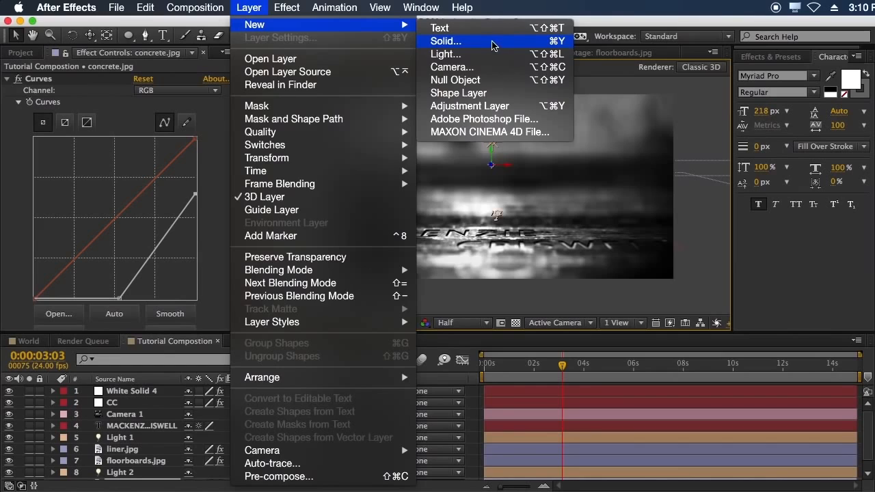
click(445, 41)
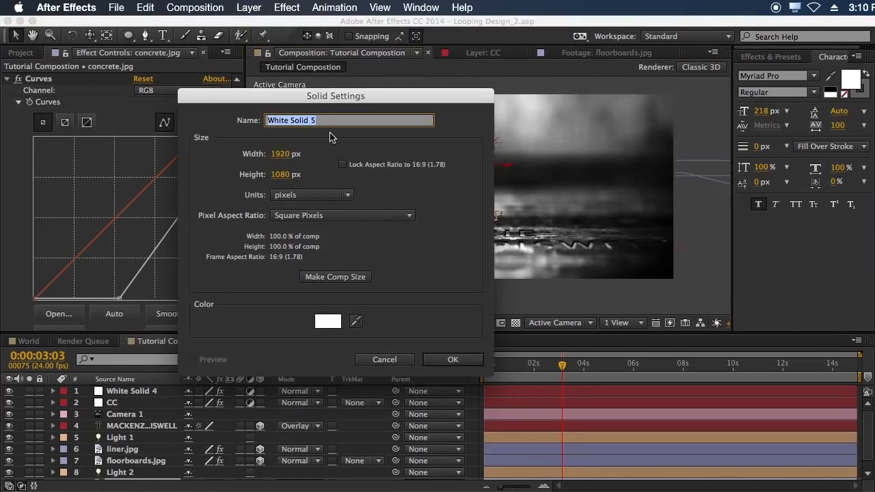
text(C)
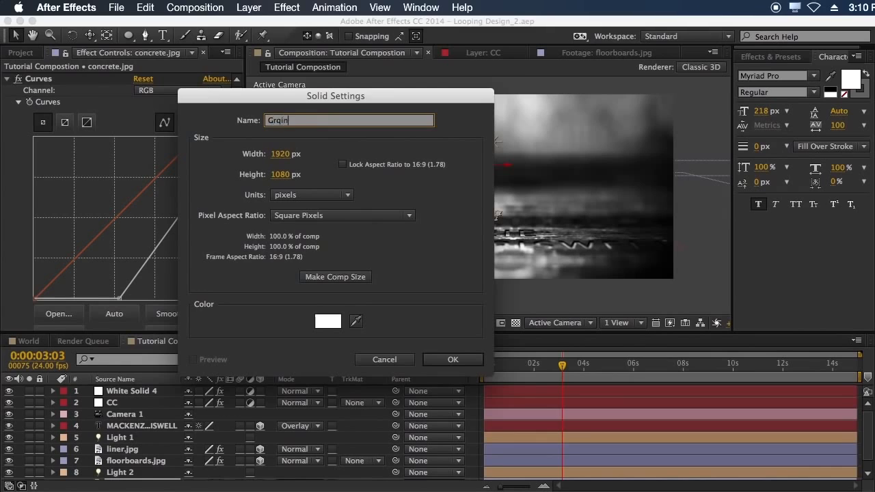
text(rain)
key(Return)
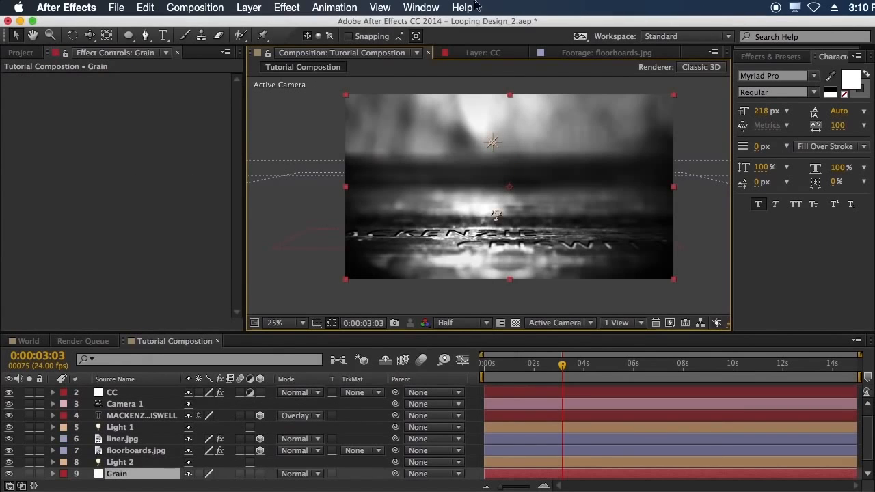
Move the Grain solid to the top of the layer stack and make it an adjustment layer.
click(783, 58)
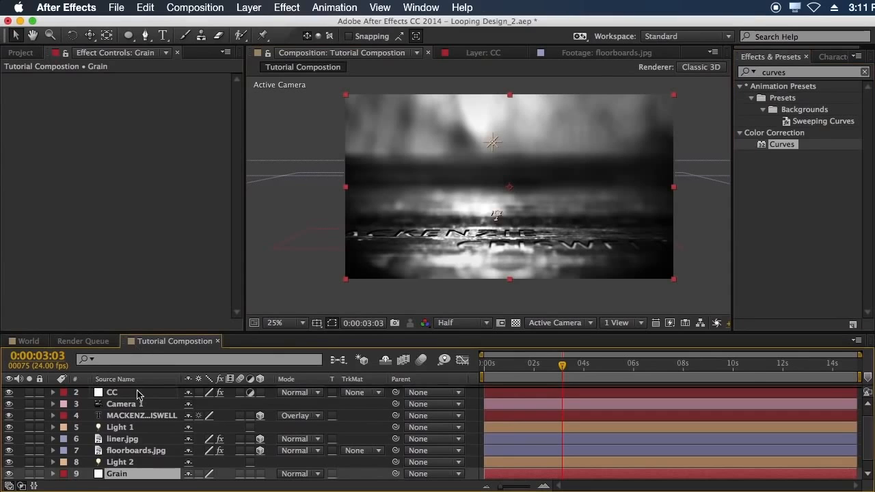
scroll(139, 396, up, 1)
scroll(139, 394, up, 1)
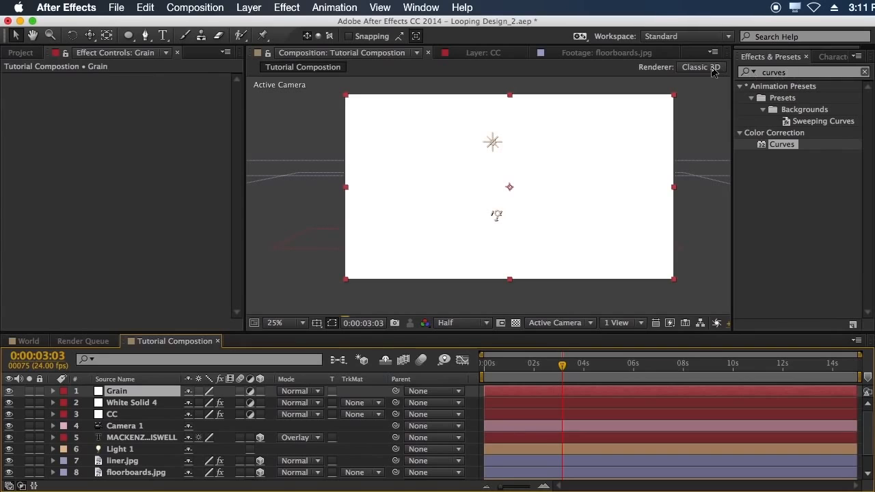
Replace the old search term in the effects library with "grain".
click(819, 72)
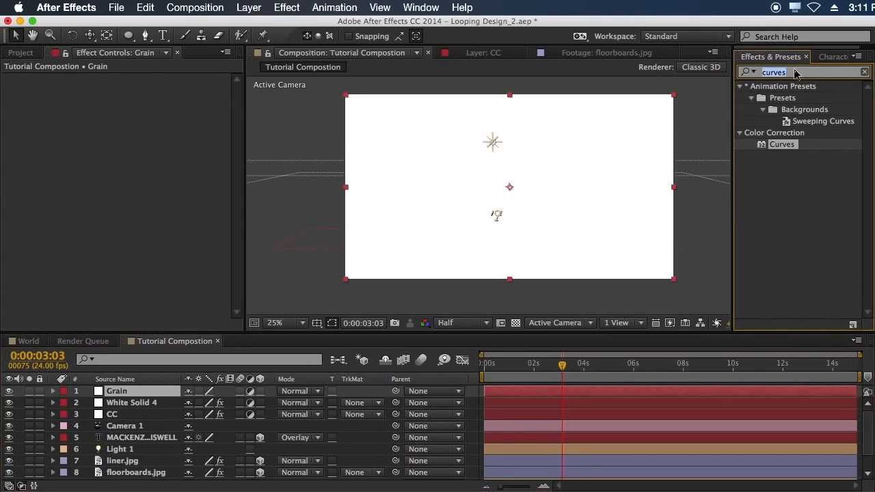
text(rain)
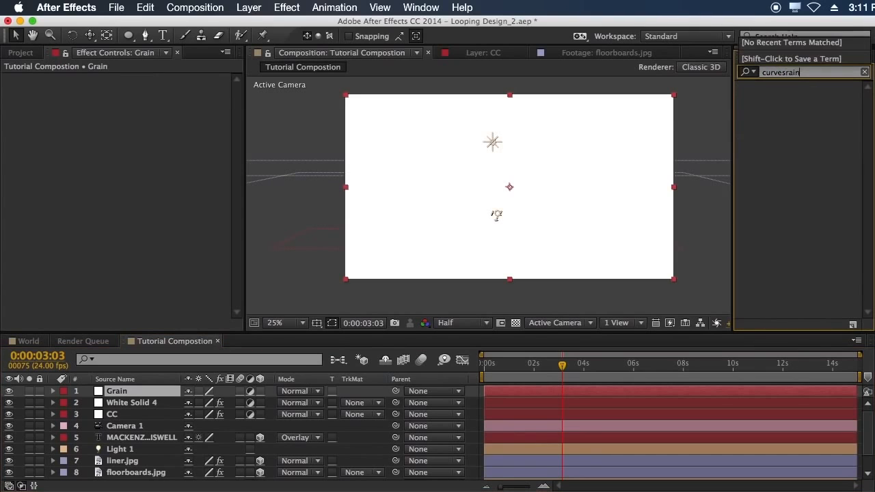
key(BackSpace)
key(BackSpace)
key(BackSpace)
key(BackSpace)
key(BackSpace)
key(BackSpace)
key(BackSpace)
key(BackSpace)
key(BackSpace)
key(BackSpace)
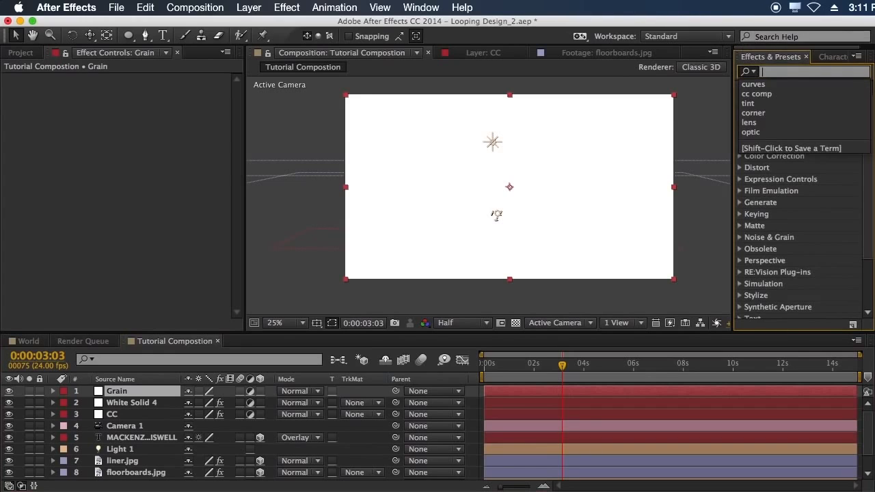
text(grain)
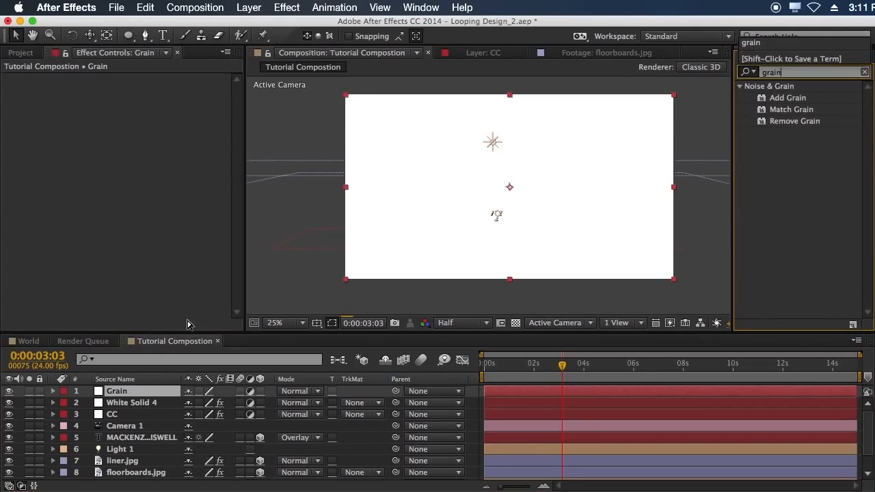
Apply the Add Grain effect to the Grain layer.
click(137, 408)
click(137, 394)
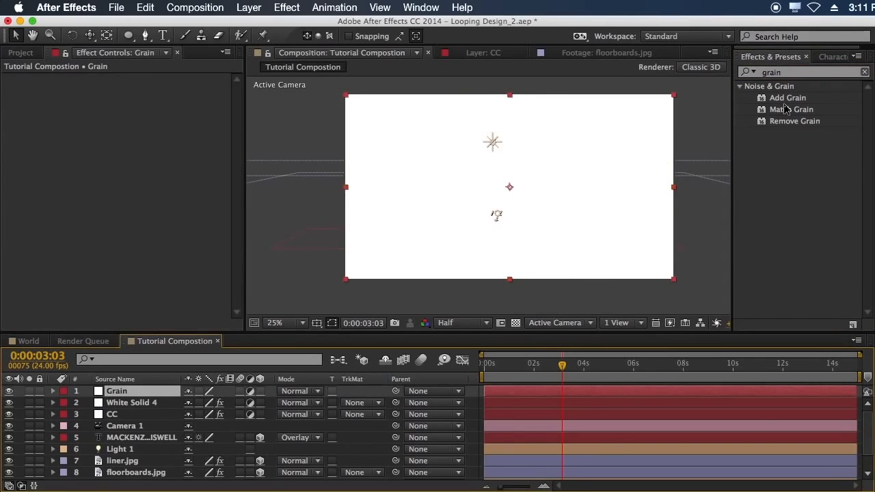
drag(786, 98, 123, 395)
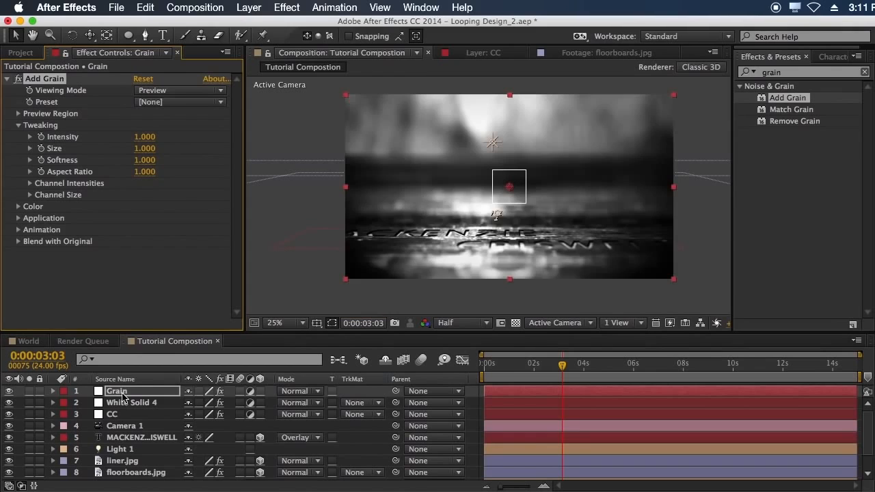
Set Add Grain's Preset to Kodak Vision 250D (5246) and its Viewing Mode to Final Output.
key(period)
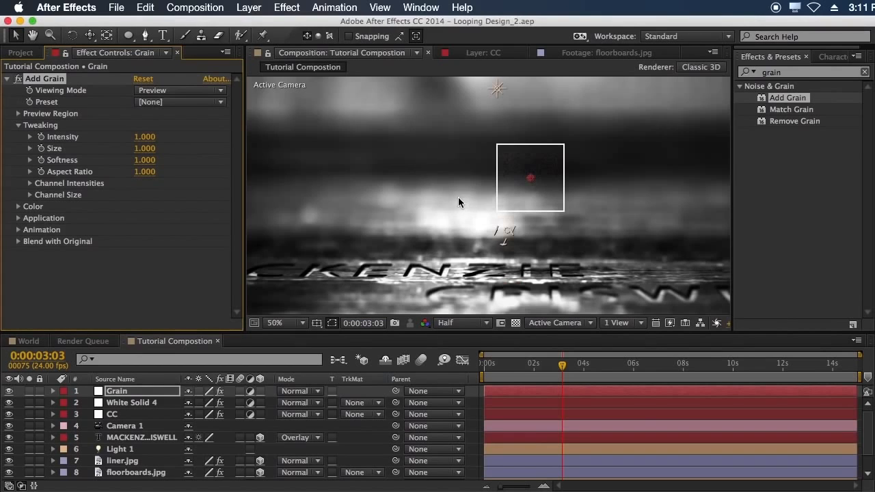
click(175, 102)
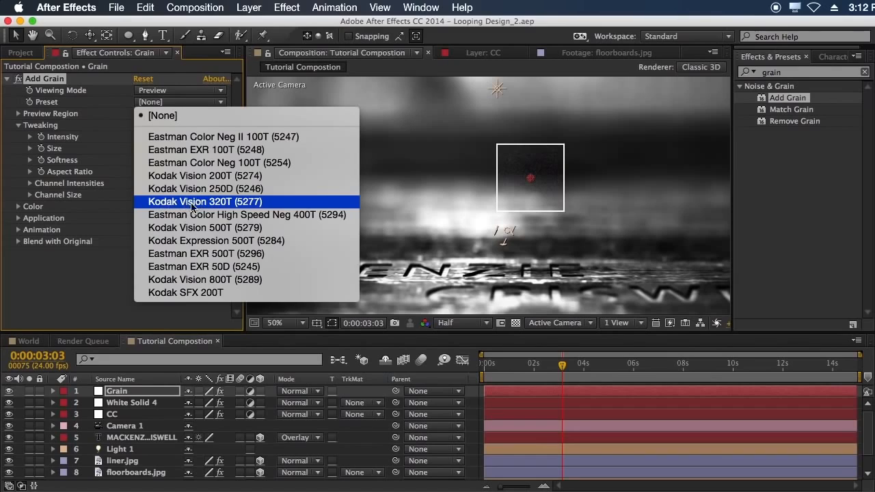
click(250, 193)
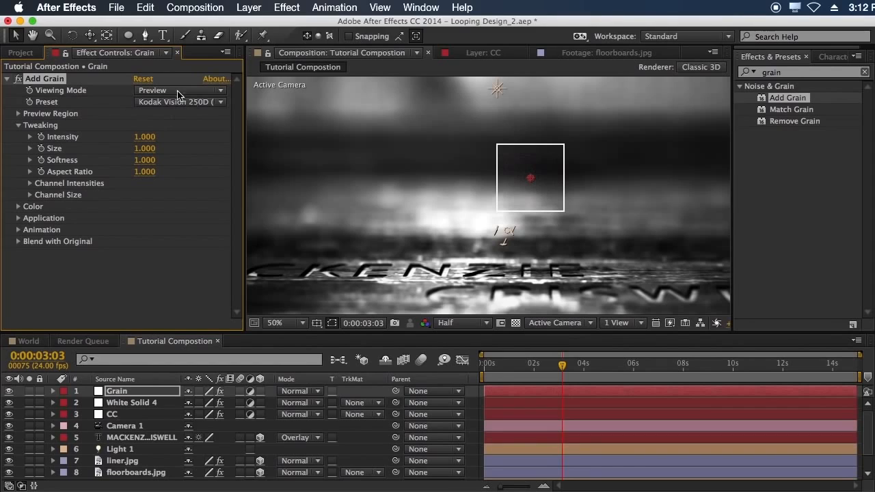
click(198, 91)
click(191, 130)
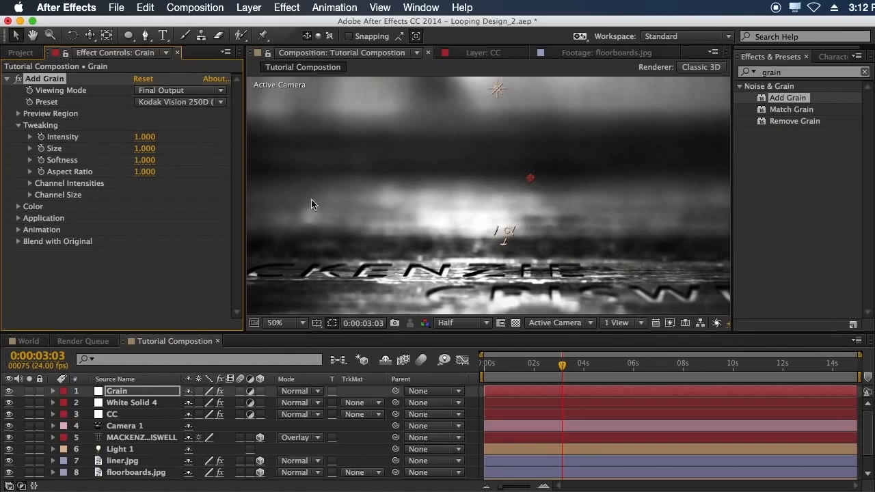
Enable Monochromatic in Add Grain's Color settings and save the project.
click(18, 206)
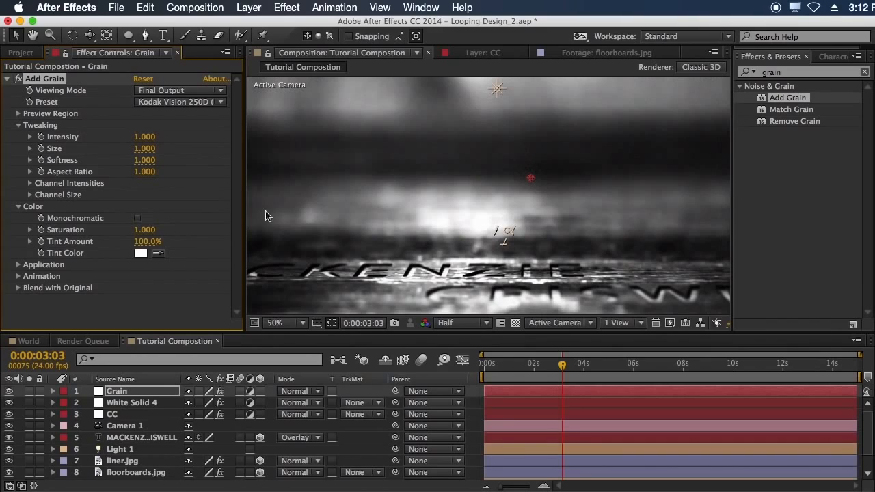
click(138, 220)
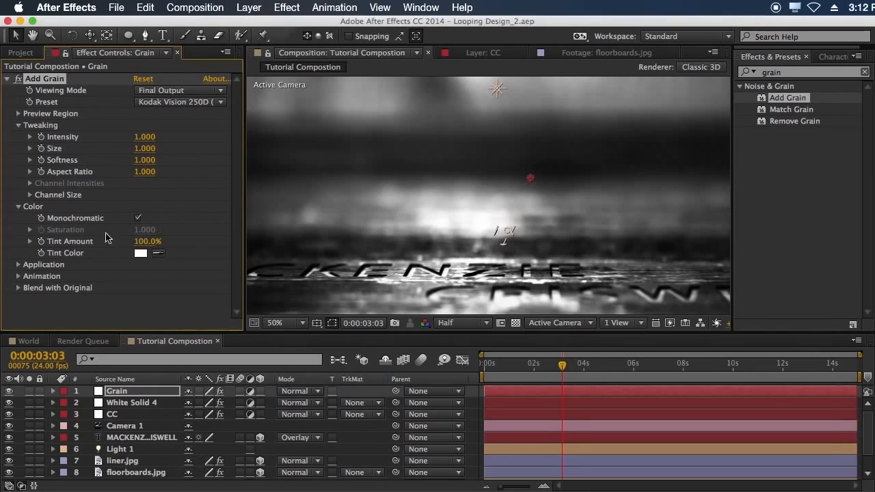
click(10, 79)
Check the full frame with the grain applied at 0:00:01:12.
scroll(463, 184, down, 2)
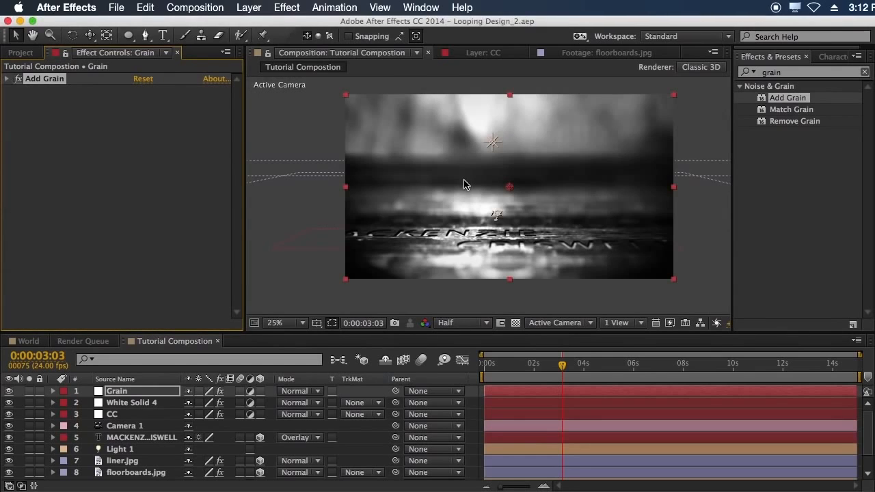
click(726, 258)
click(704, 119)
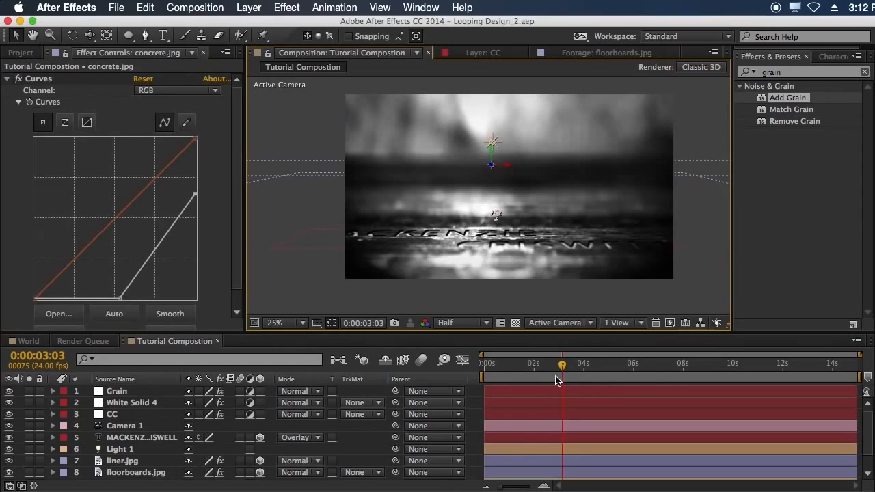
click(521, 365)
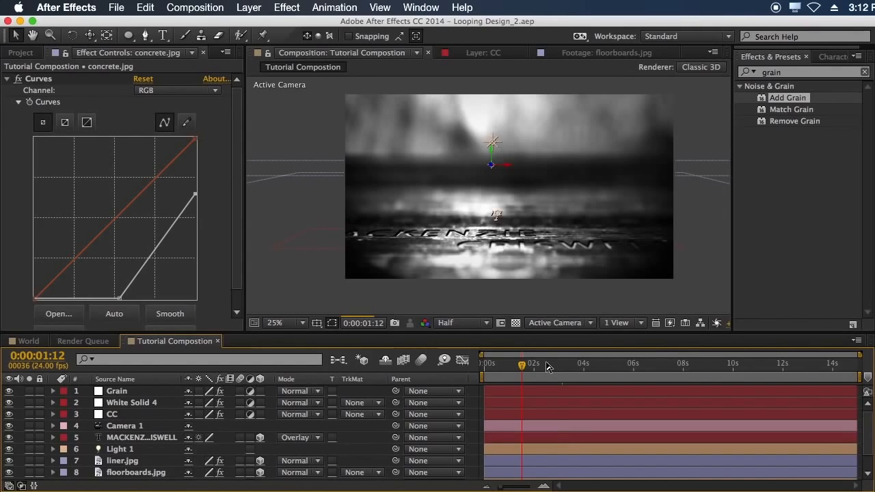
Open the World composition and scrub its animation to about 0:00:10:21.
click(25, 340)
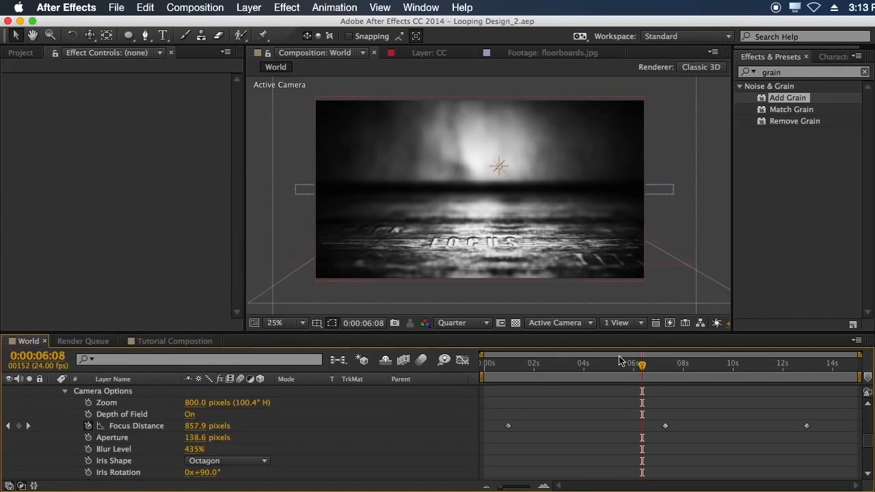
scroll(61, 406, up, 5)
click(54, 449)
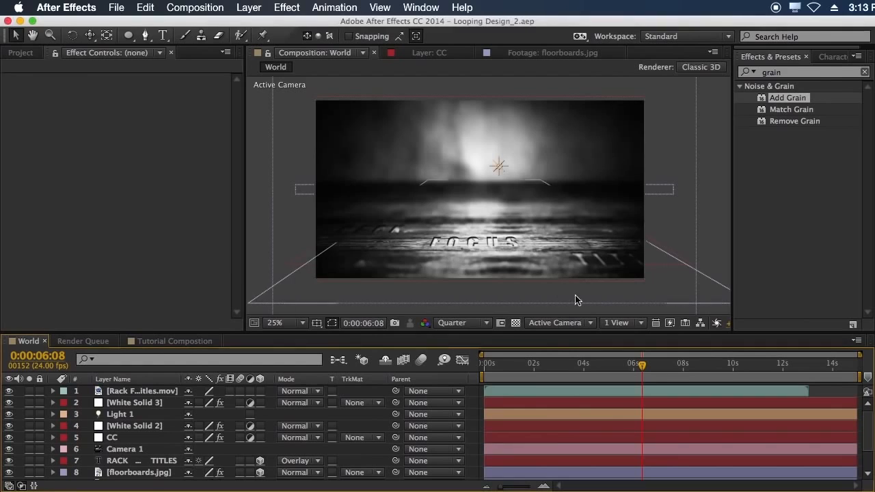
drag(640, 364, 758, 377)
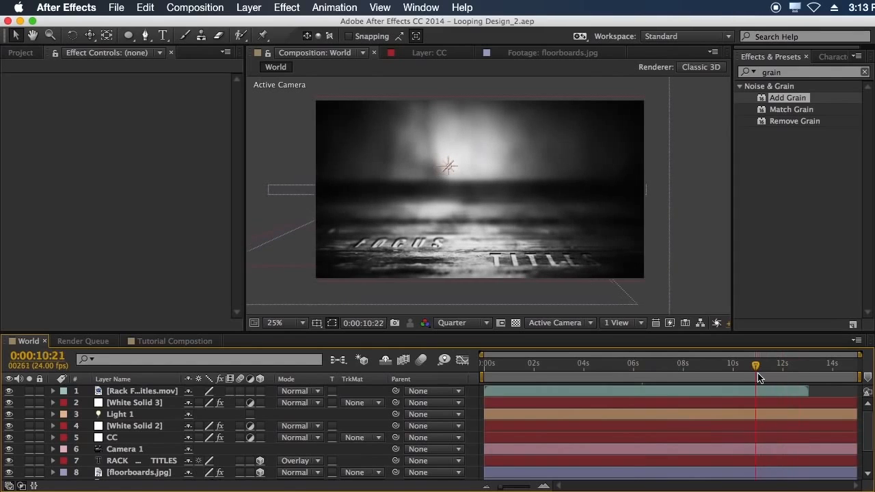